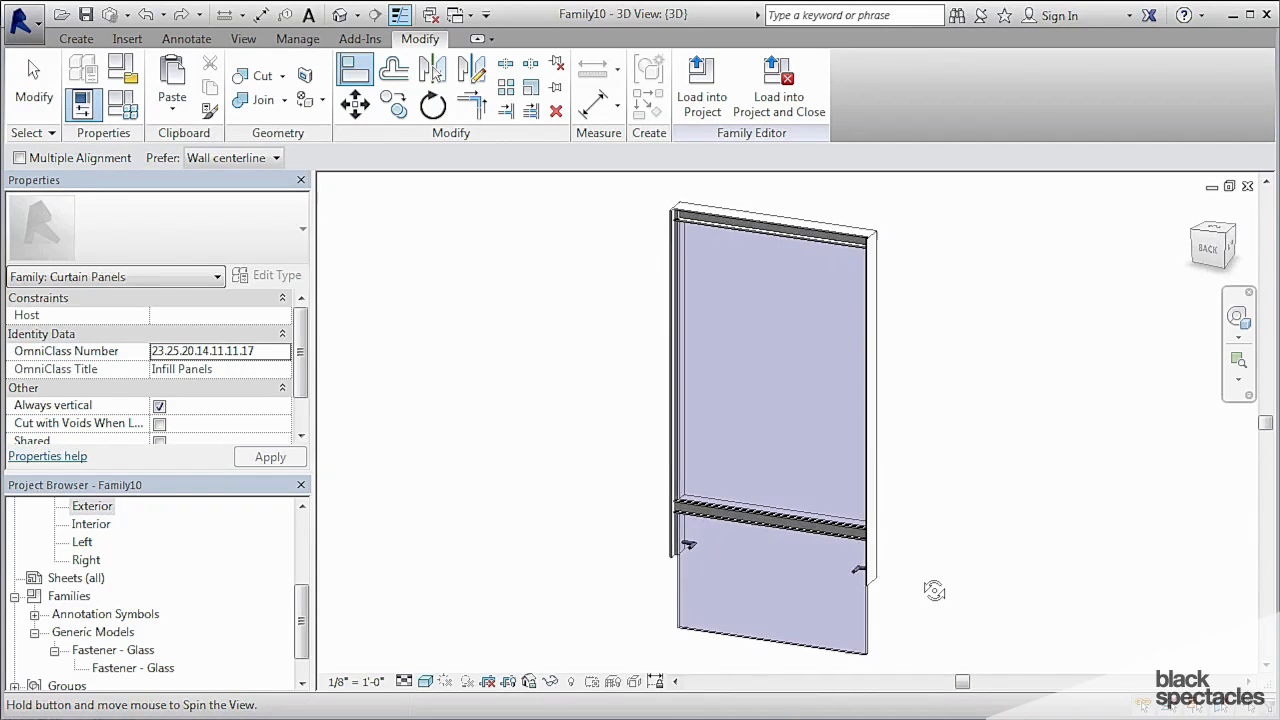
Save the curtain panel family to the Desktop as Gallery Panel - Bottom.
click(86, 16)
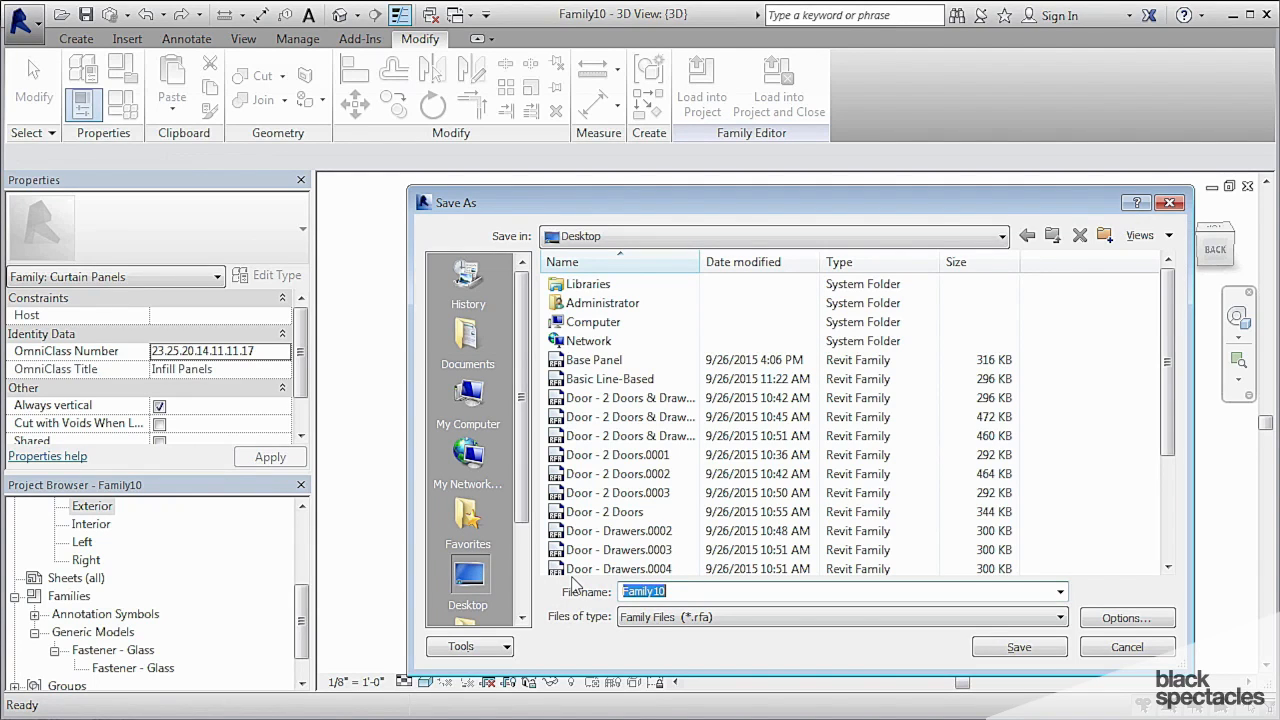
text(Gallery Panel - Bottom)
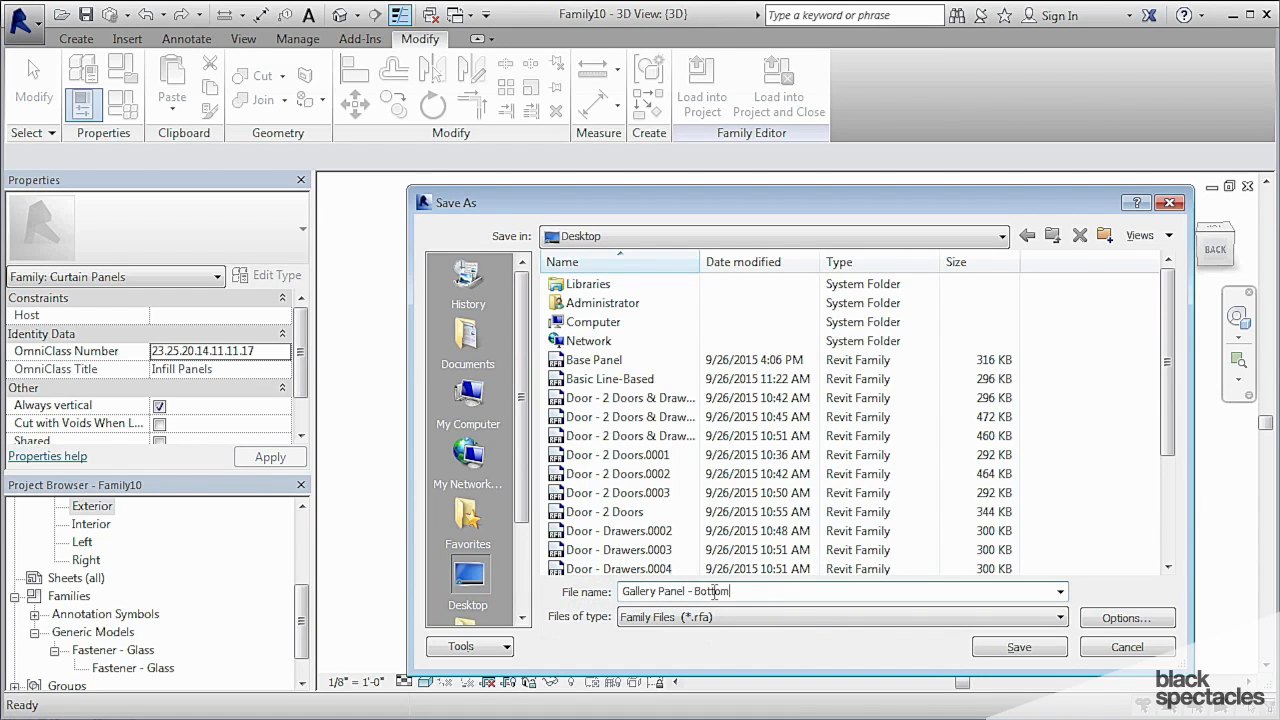
click(985, 650)
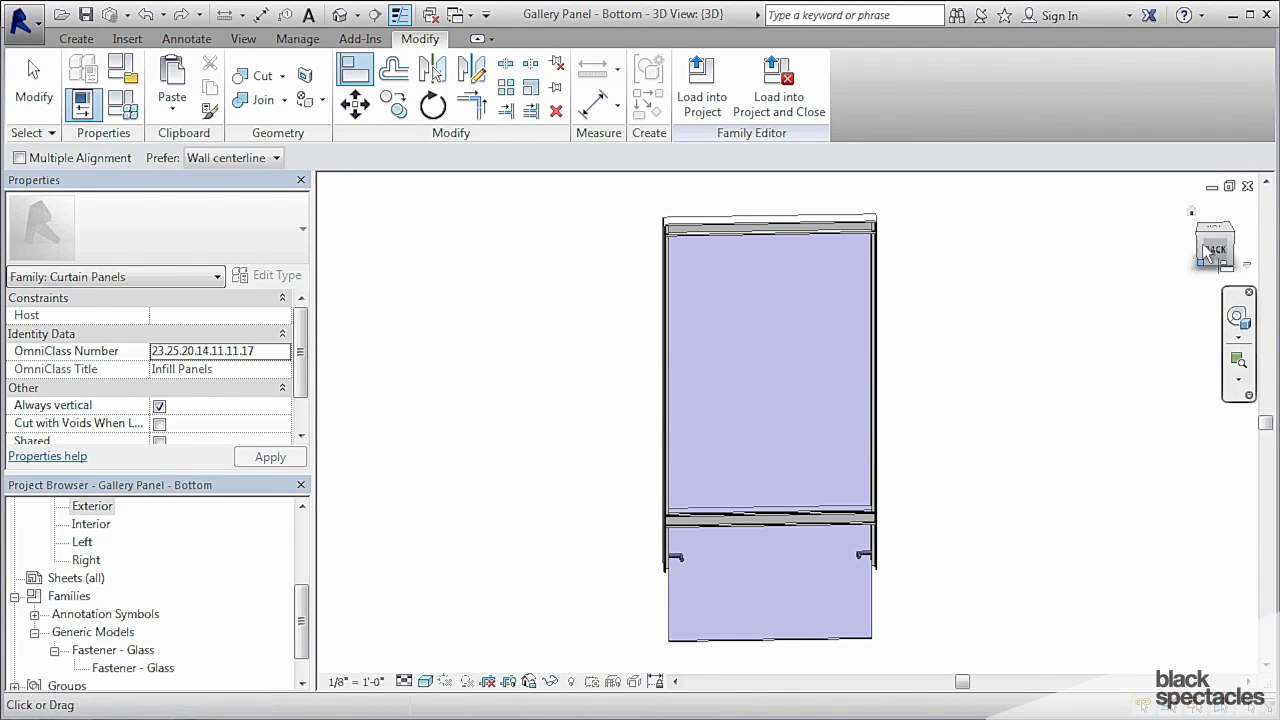
Close all open views of the panel family and open the recent project Chicago Art Institute Modern Wing.
click(1247, 187)
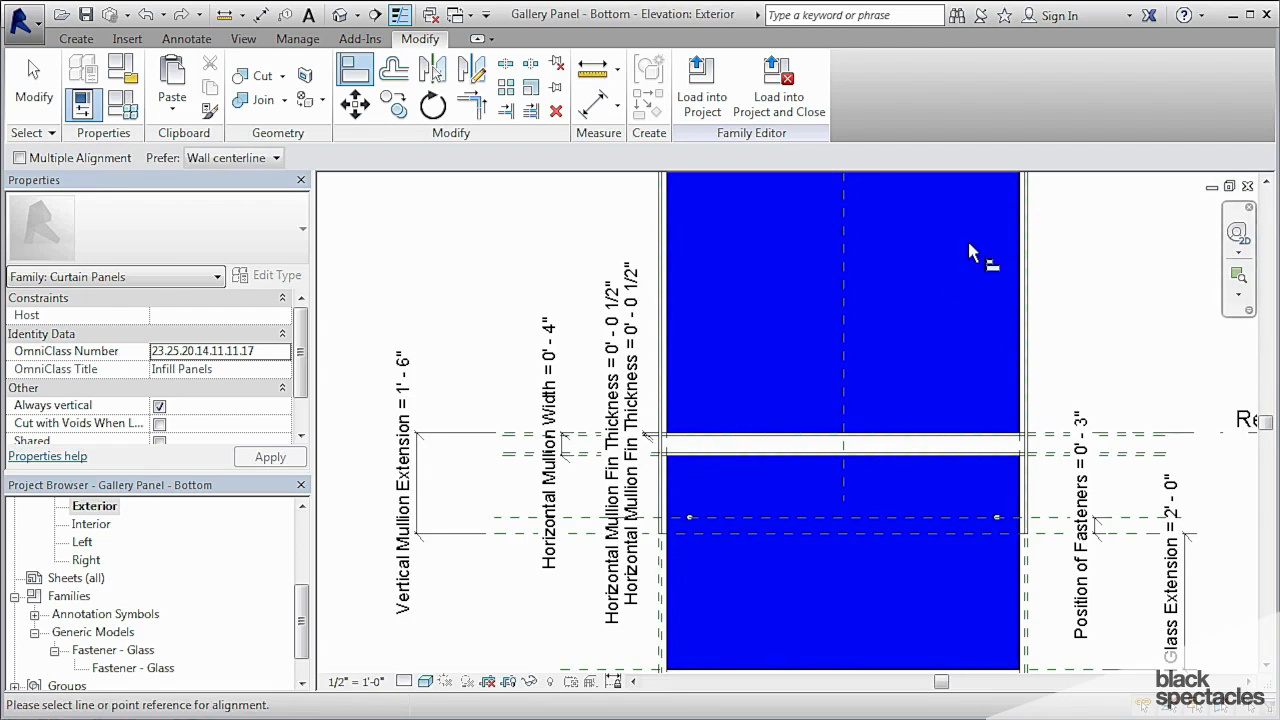
click(1247, 187)
click(1247, 187)
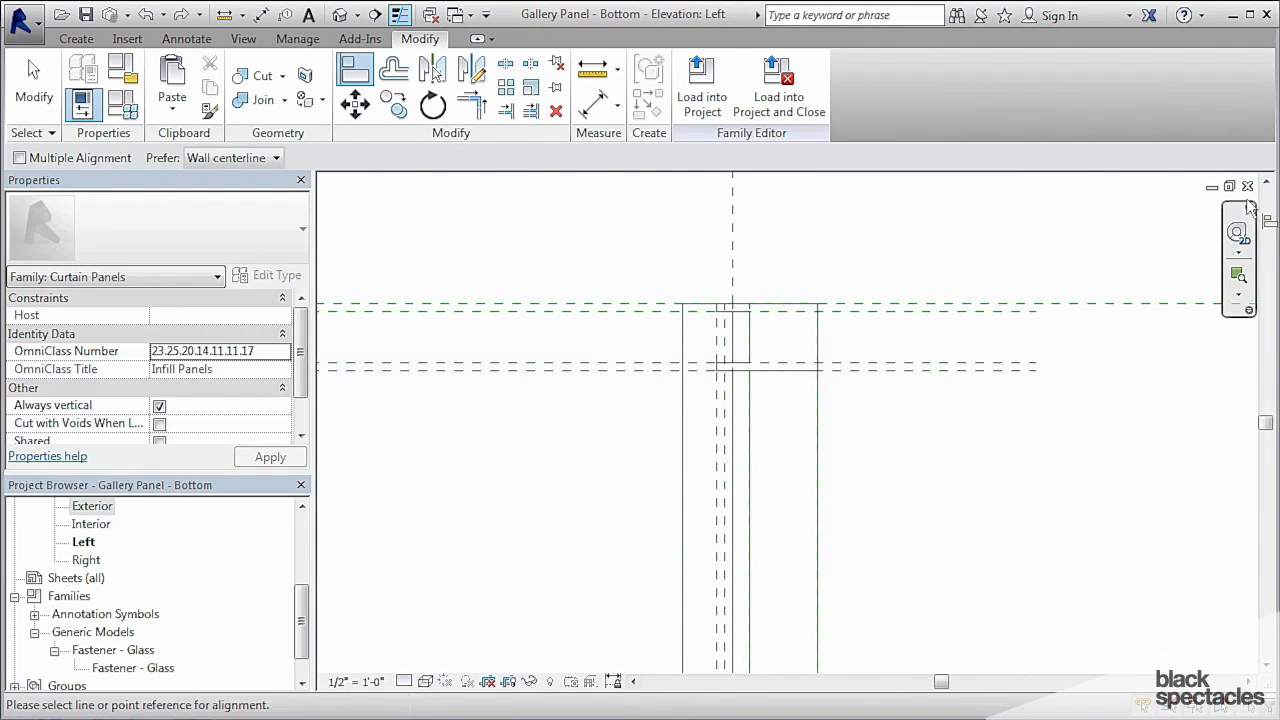
click(1247, 187)
click(1247, 187)
click(1247, 187)
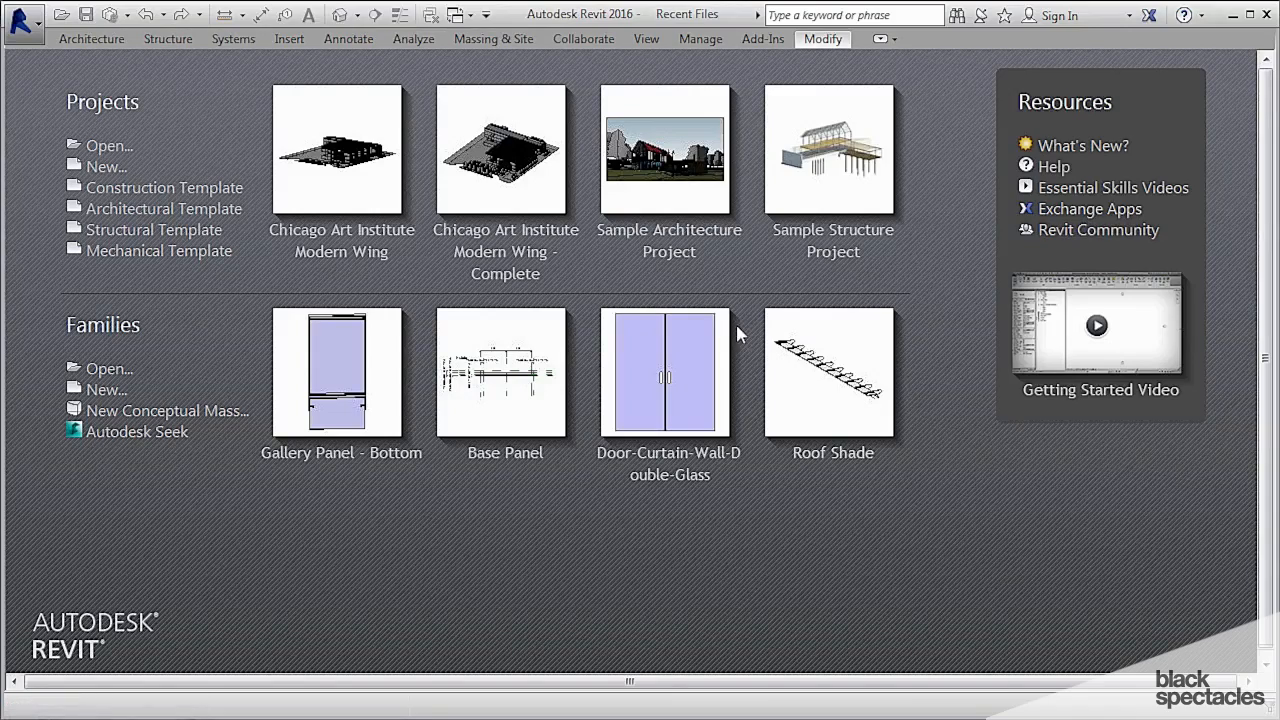
click(368, 248)
scroll(376, 560, up, 3)
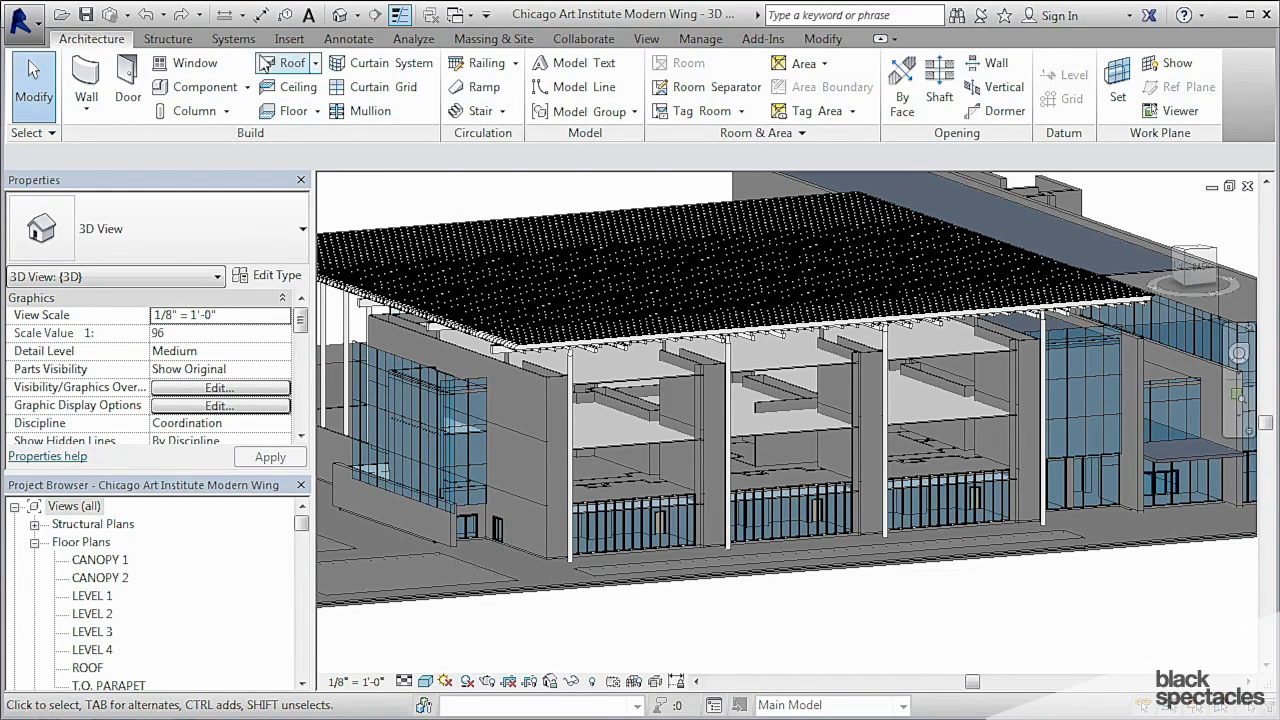
Browse for families to load in the desktop's Revit 2016 Workshop folder, under Exercise 6 & 7 - Curtain Panels, Completed Curtain Panels.
click(289, 40)
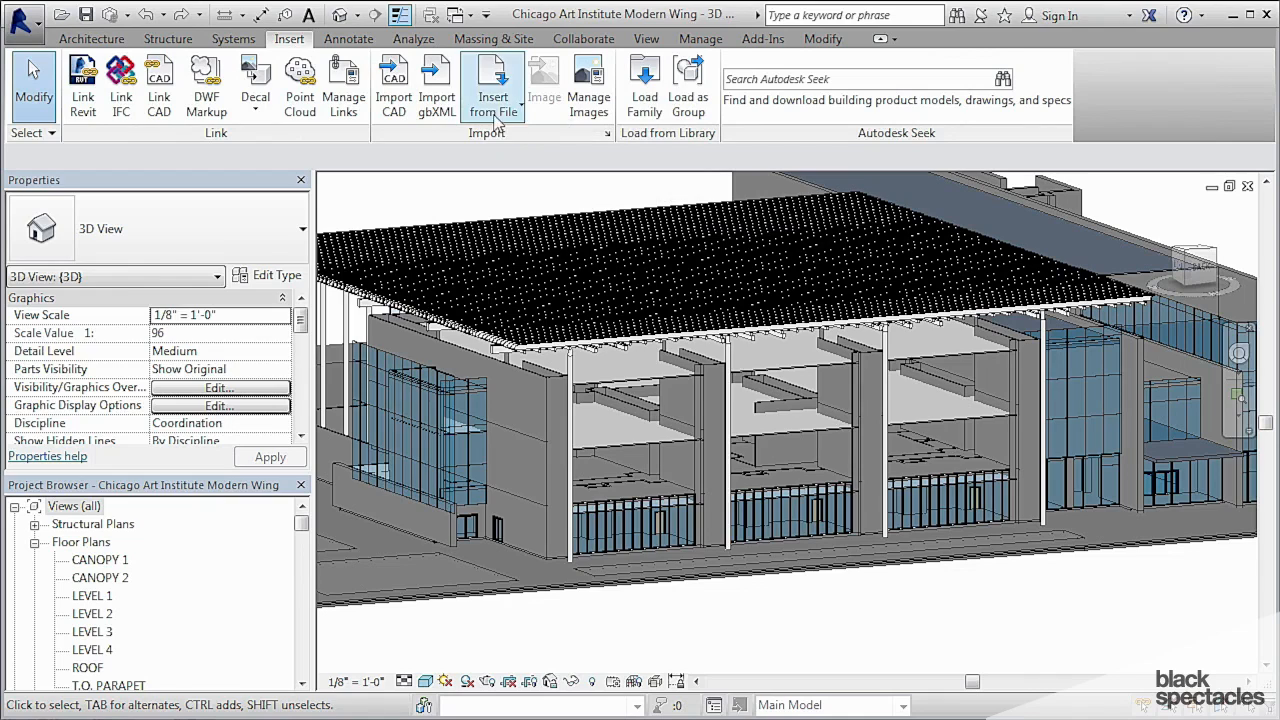
click(645, 100)
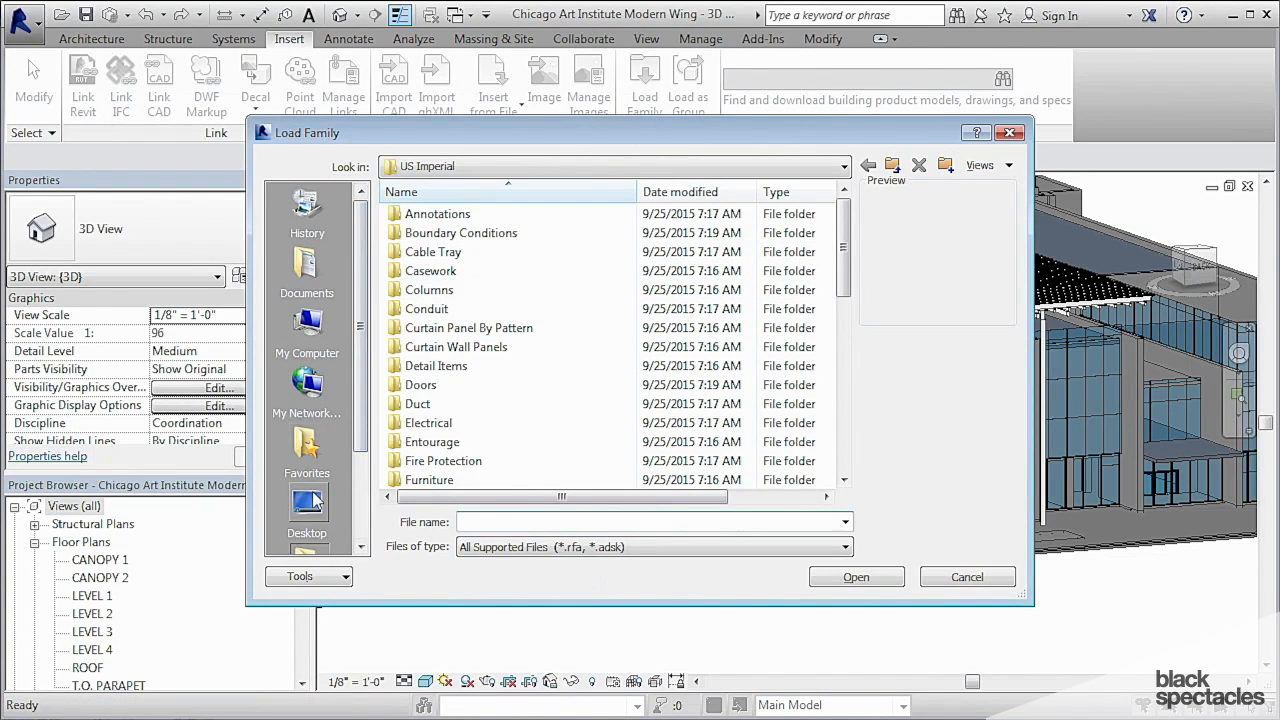
click(310, 503)
click(450, 385)
scroll(440, 420, down, 3)
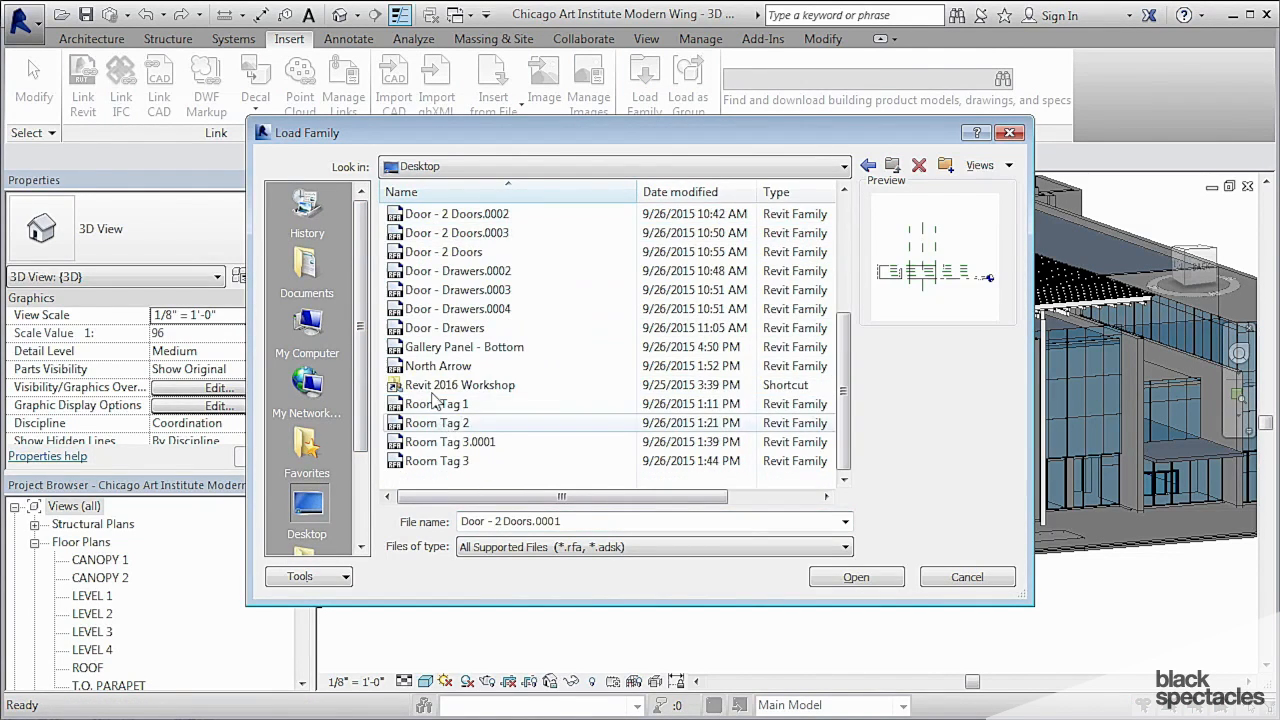
double_click(450, 385)
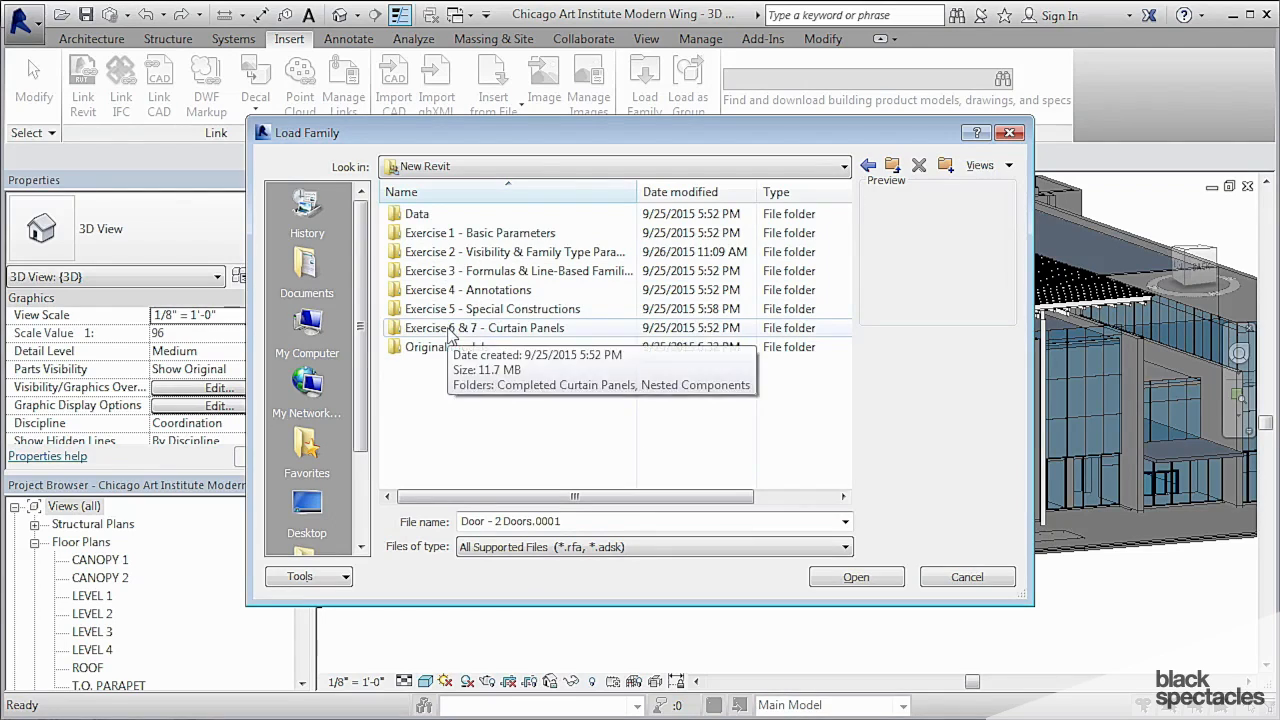
double_click(449, 334)
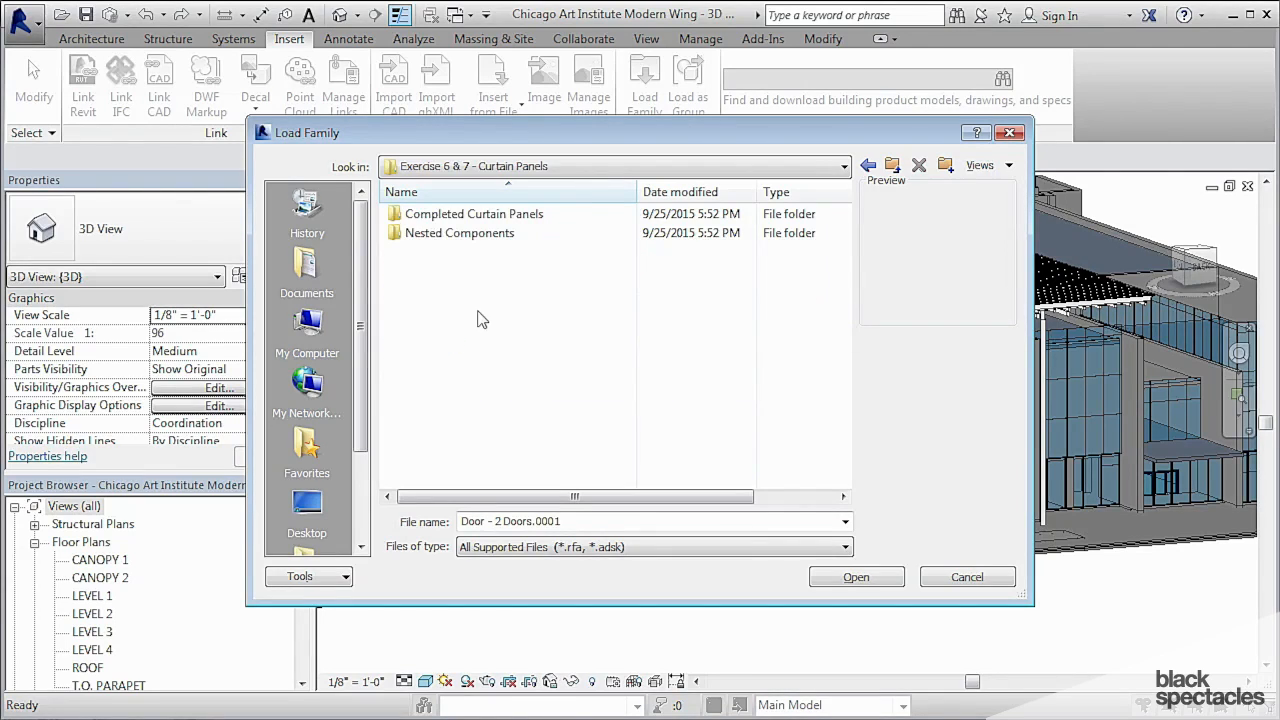
double_click(450, 214)
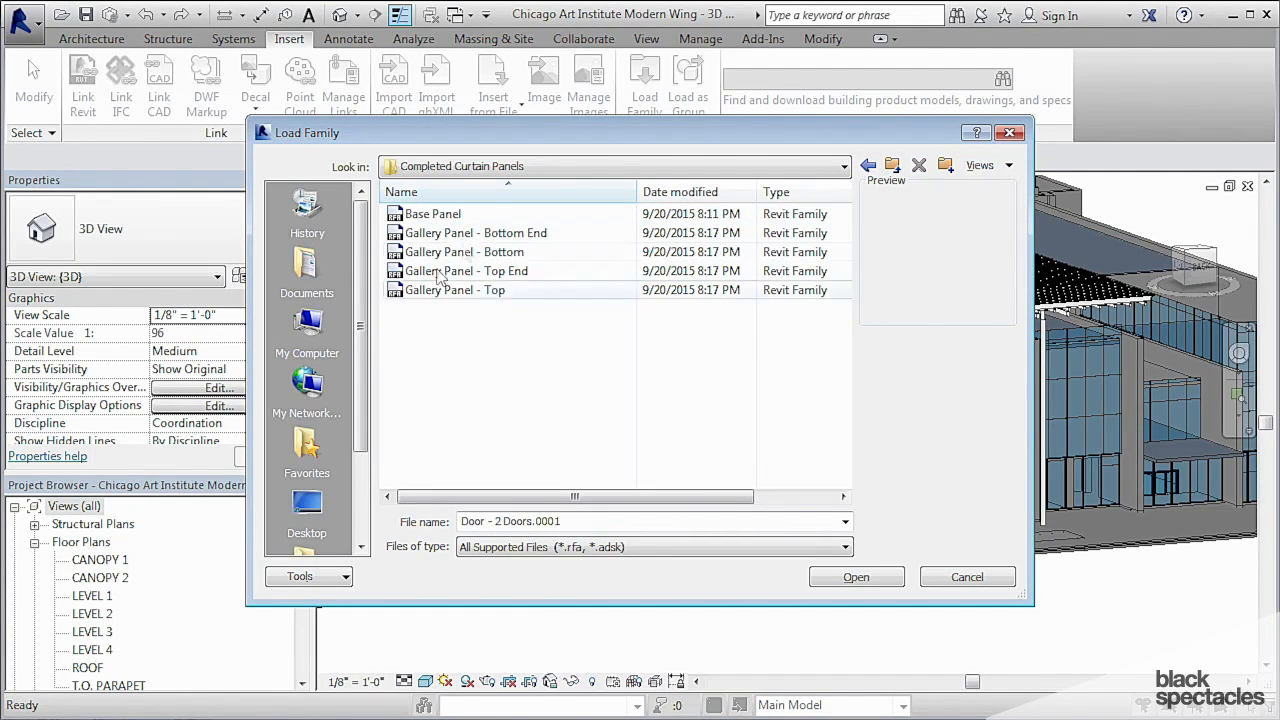
Load the four Gallery Panel families (Bottom End, Bottom, Top End and Top) into the project.
drag(468, 316, 475, 242)
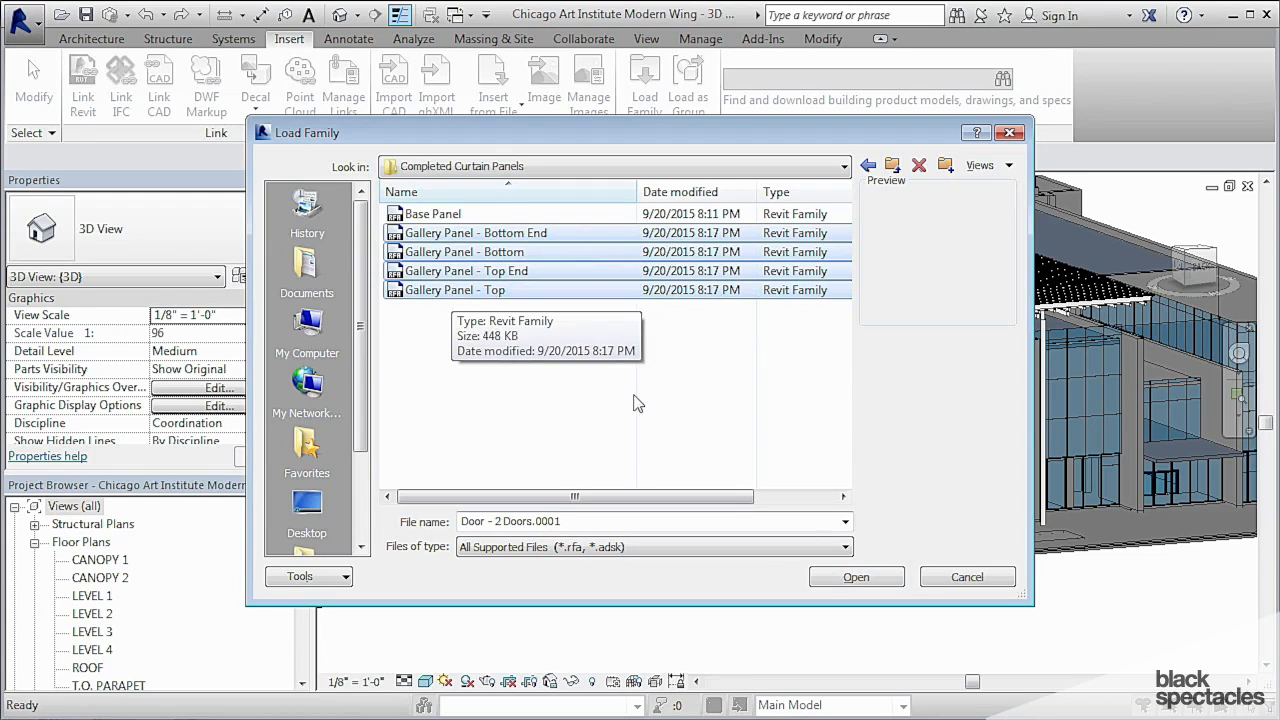
click(858, 580)
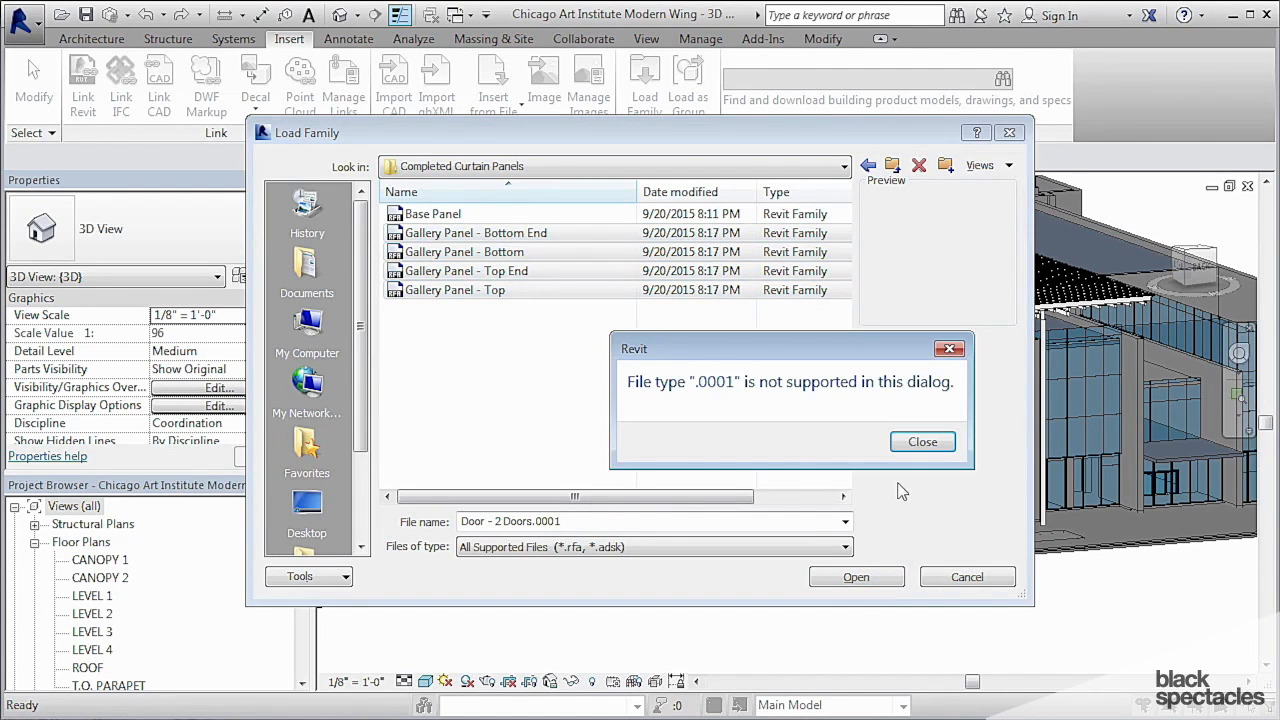
click(912, 445)
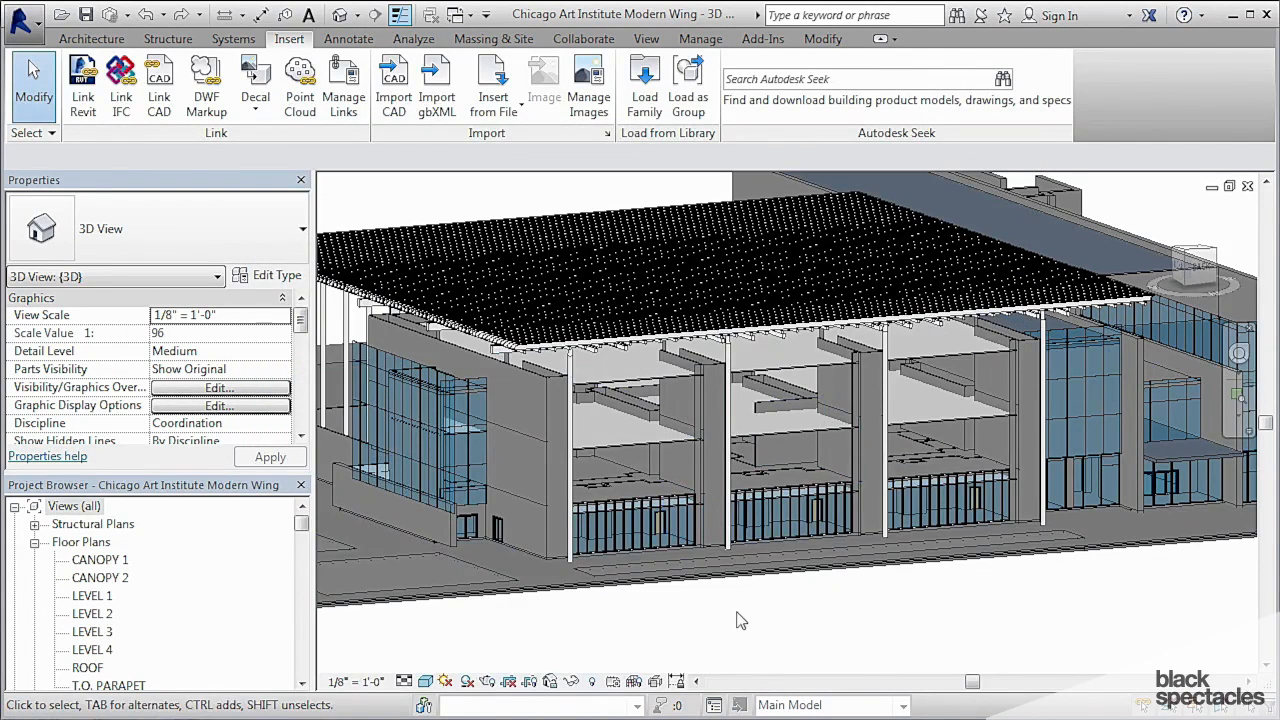
Open the LEVEL 2 floor plan at the row of wall piers along the building's upper edge.
drag(301, 523, 301, 530)
double_click(92, 541)
scroll(985, 368, up, 5)
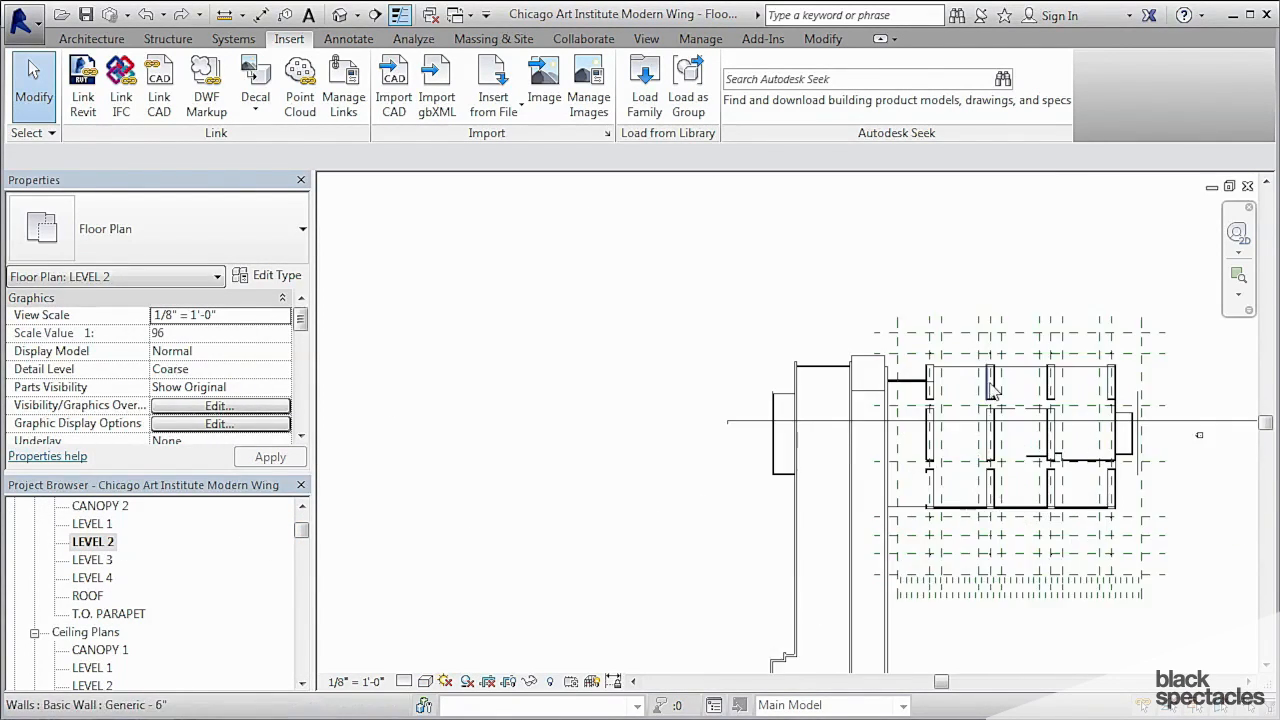
scroll(985, 363, up, 3)
middle_drag(972, 389, 996, 422)
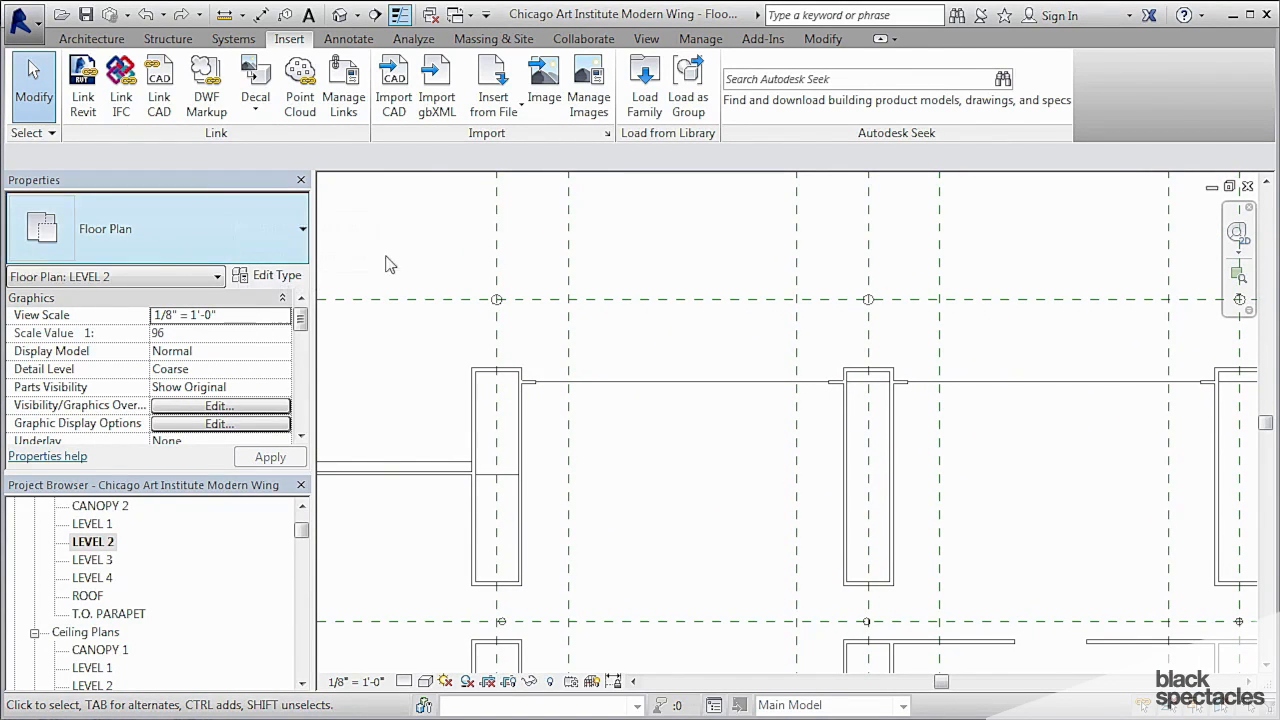
Duplicate the Base Curtain Wall type as Gallery Wall - Bottom for a new architectural wall.
click(91, 38)
click(86, 106)
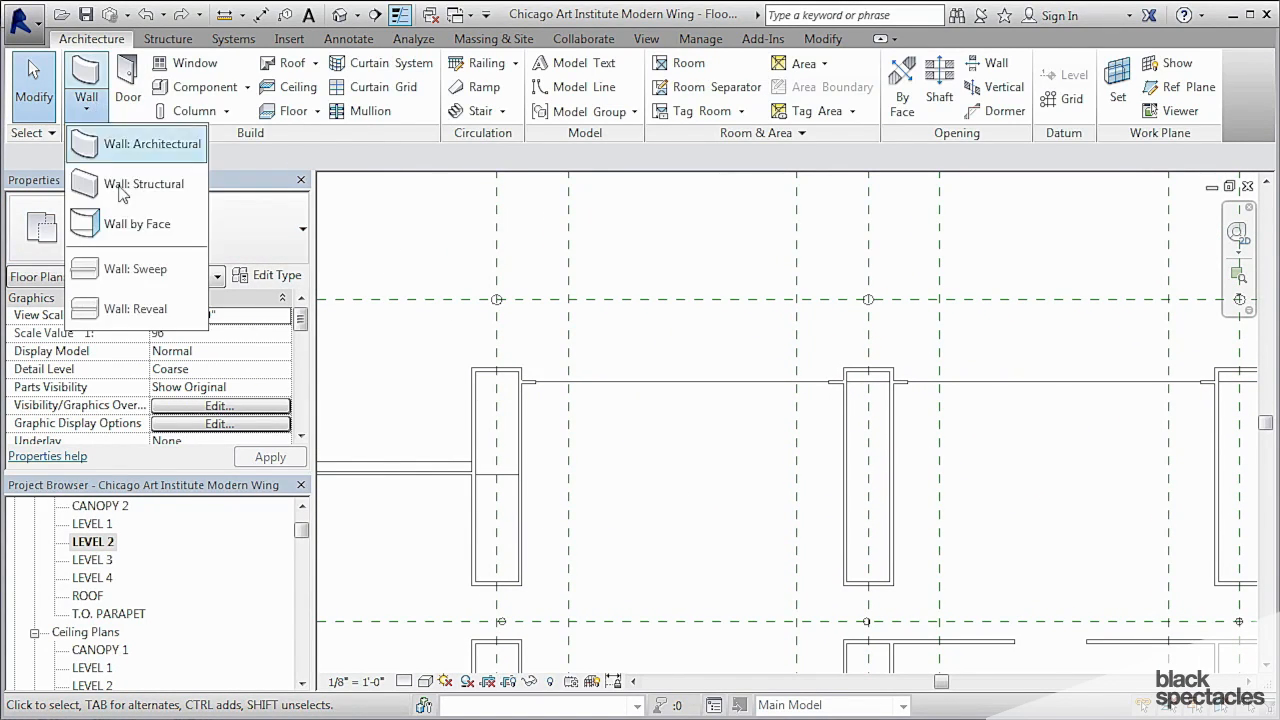
click(152, 146)
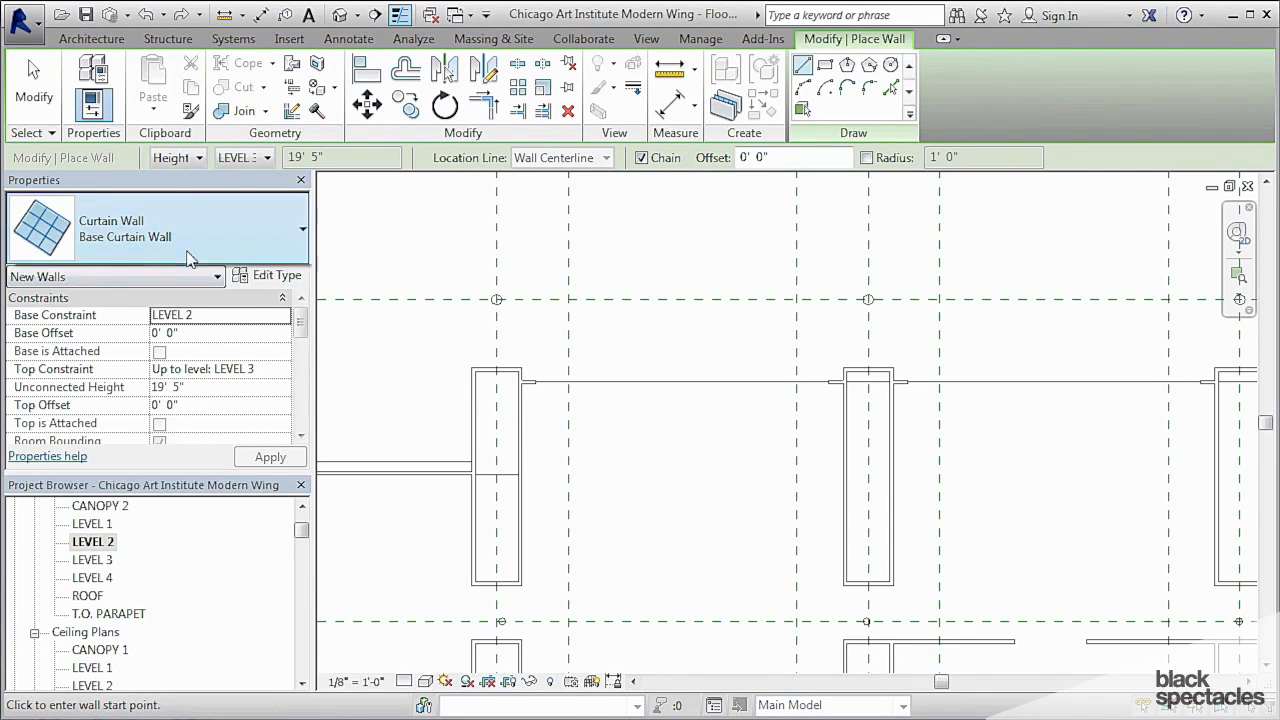
click(185, 239)
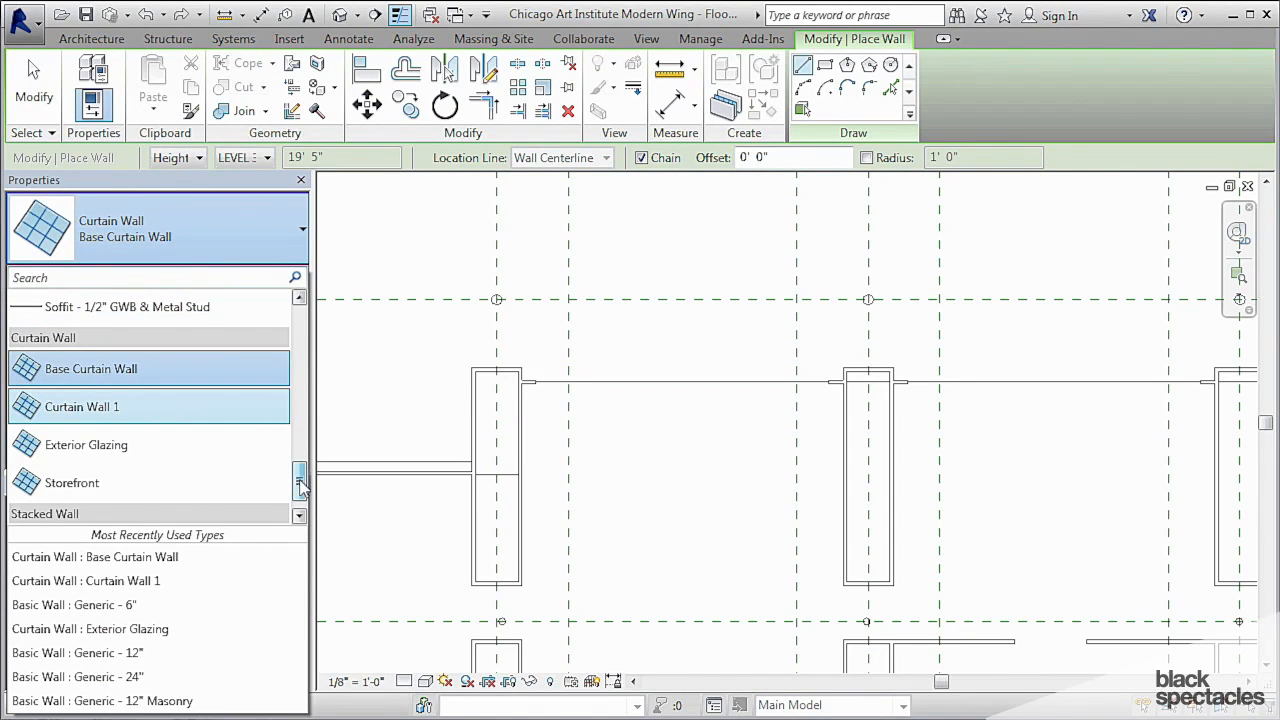
click(82, 372)
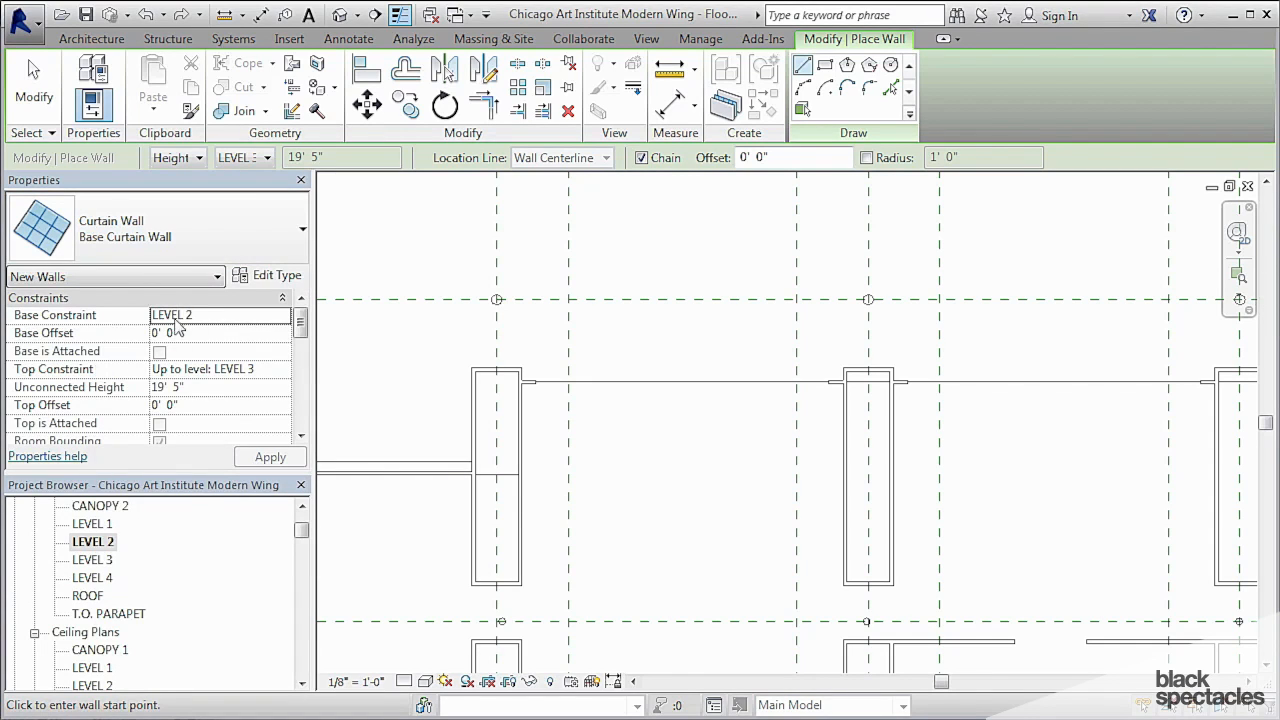
click(268, 275)
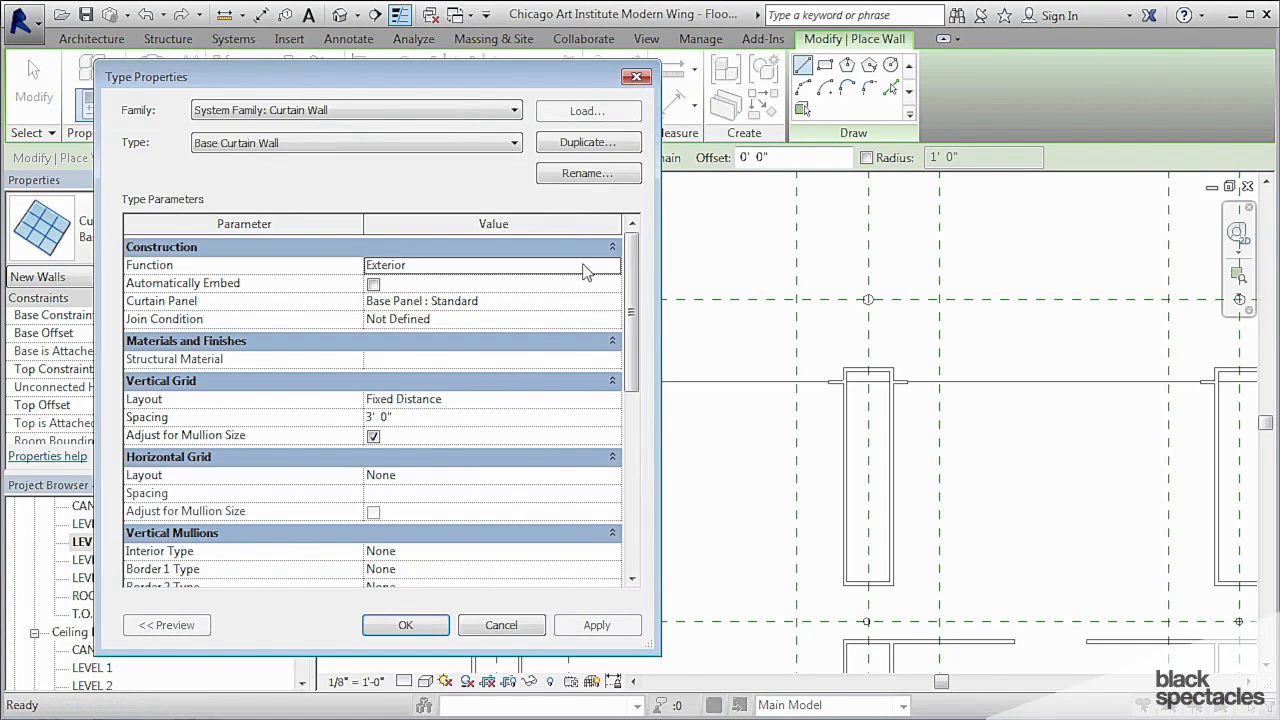
click(596, 143)
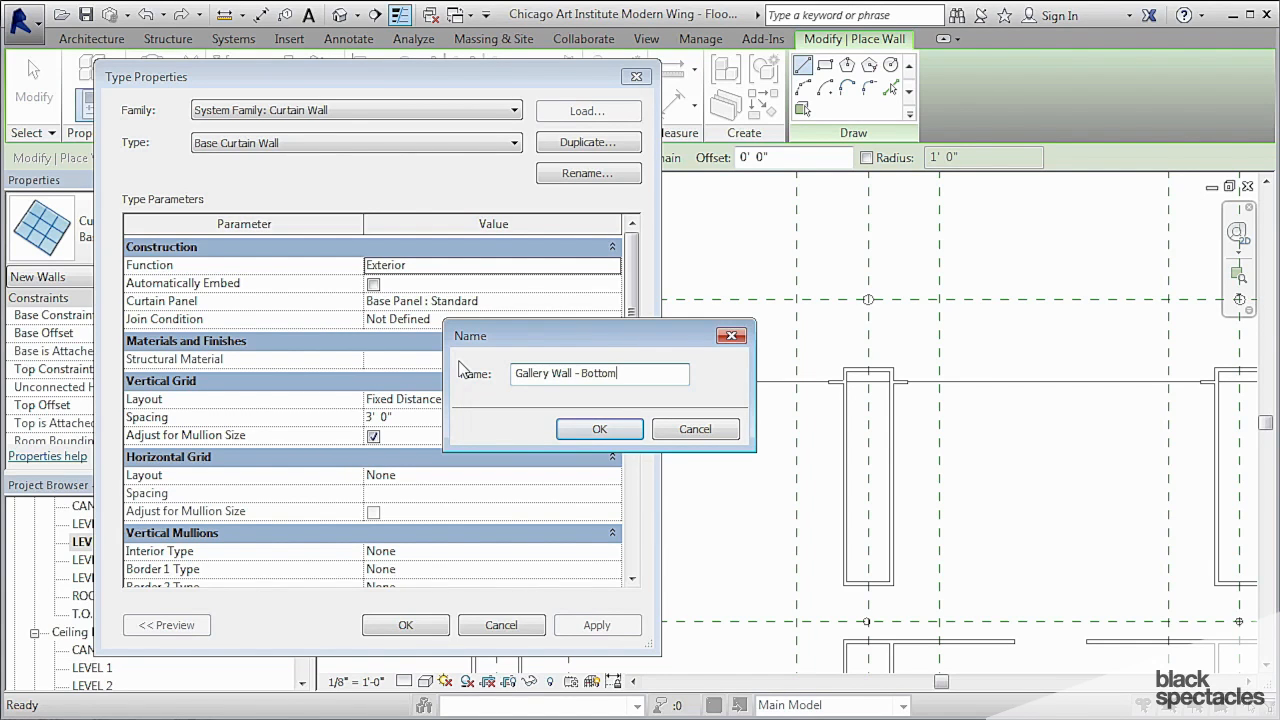
click(600, 429)
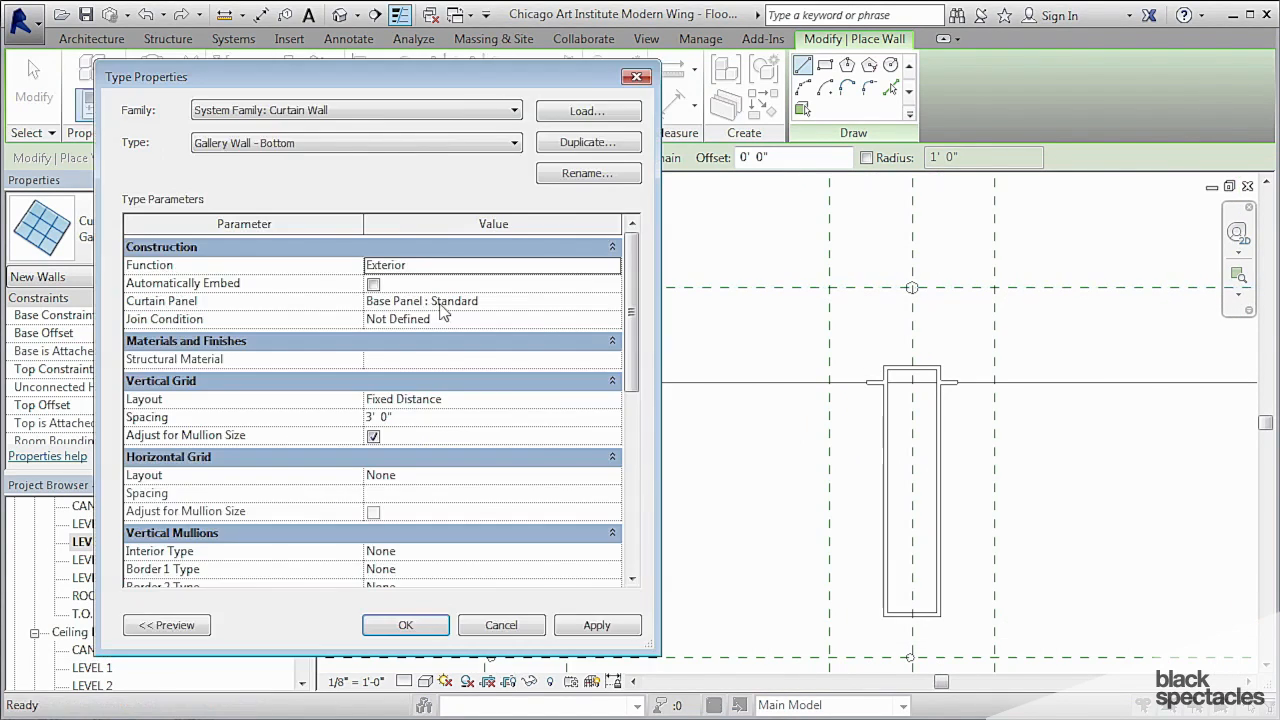
Set the curtain panel of the Gallery Wall - Bottom type to Gallery Panel - Bottom : Gallery Panel - Bottom.
click(612, 303)
click(612, 302)
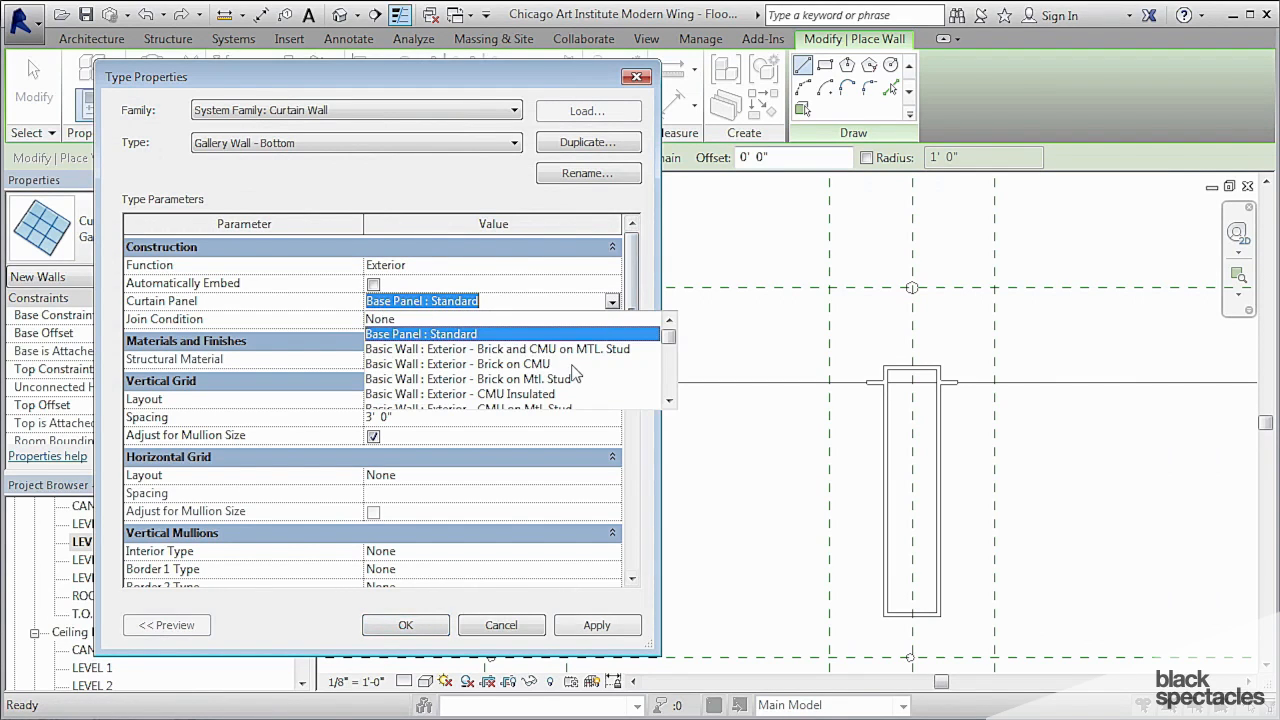
drag(673, 343, 675, 390)
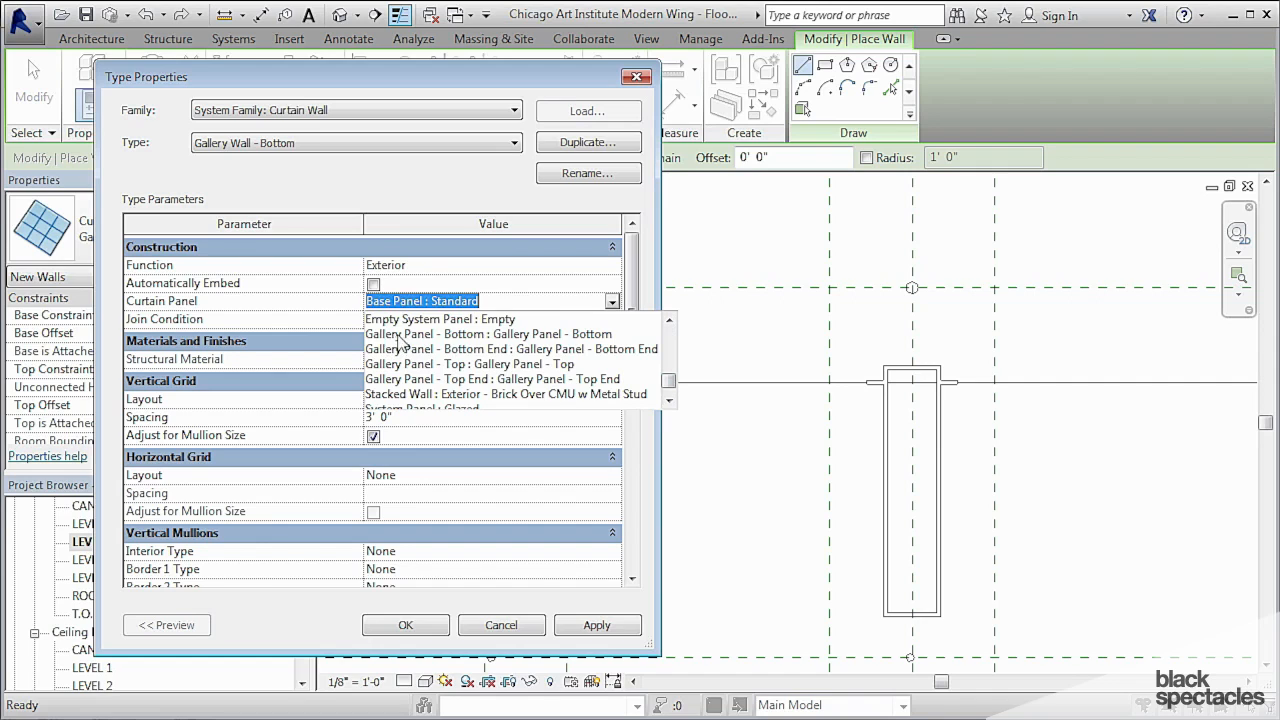
click(532, 335)
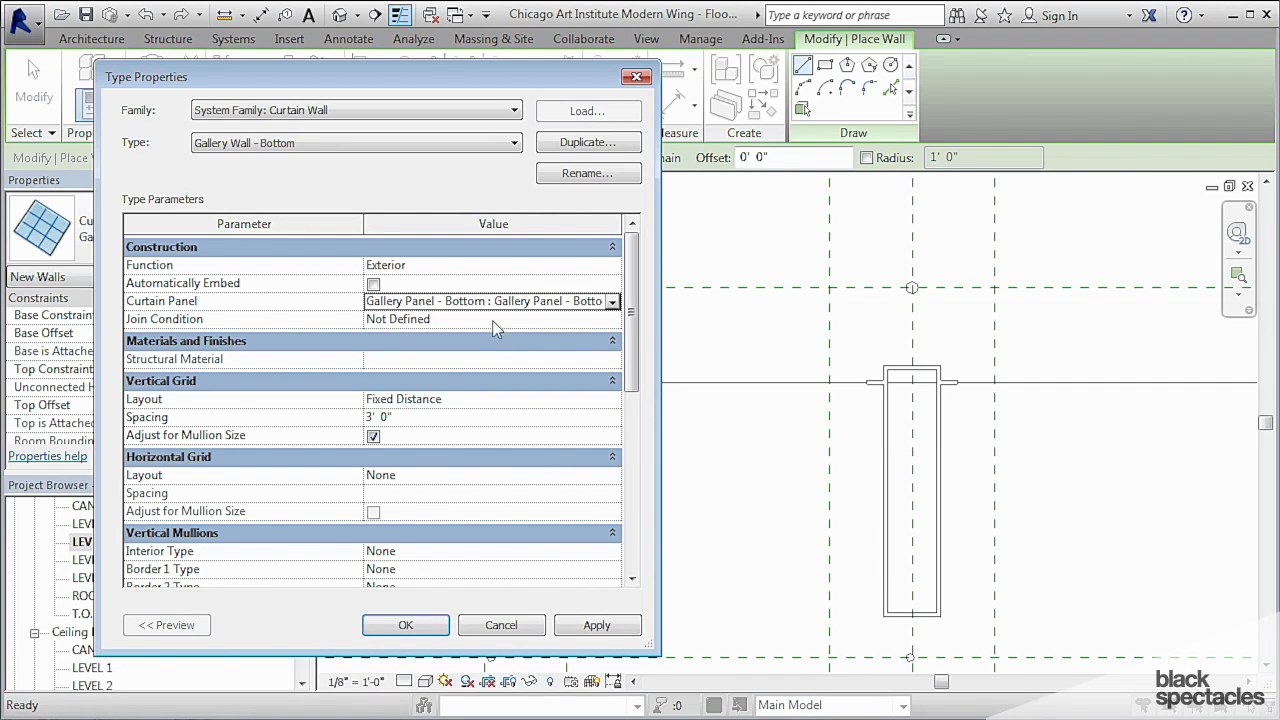
click(410, 417)
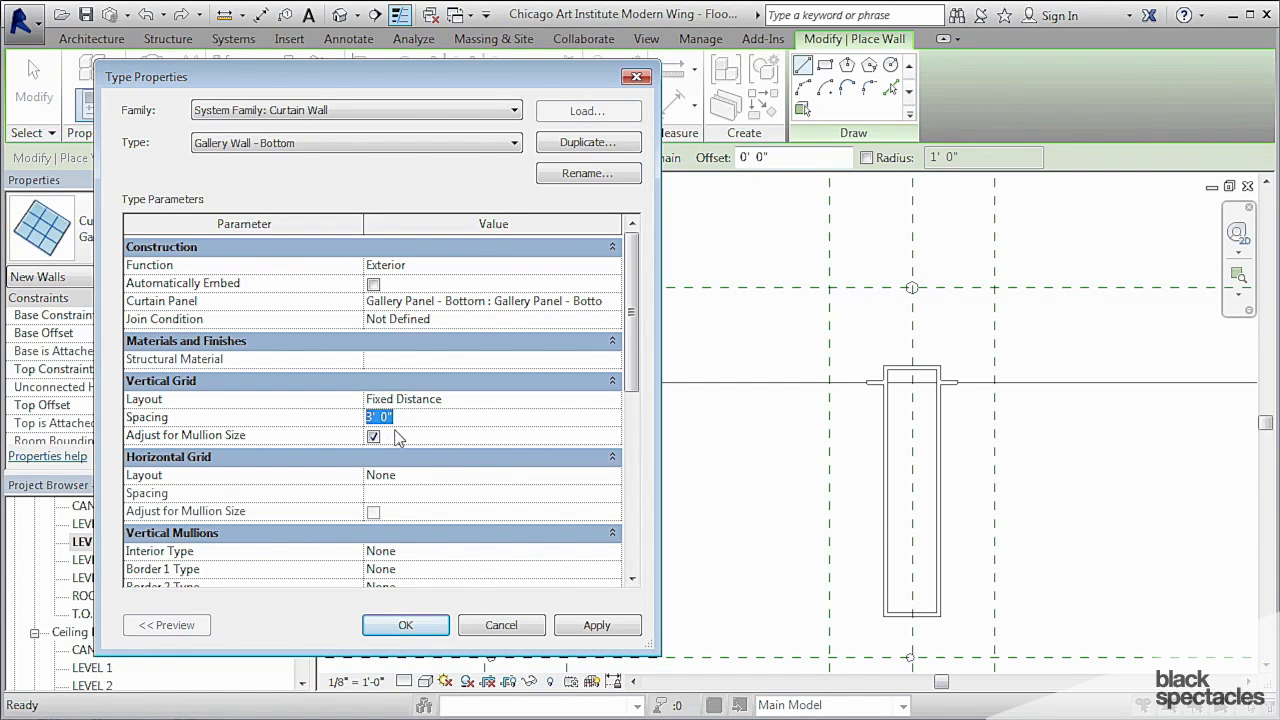
click(406, 625)
middle_drag(517, 303, 551, 380)
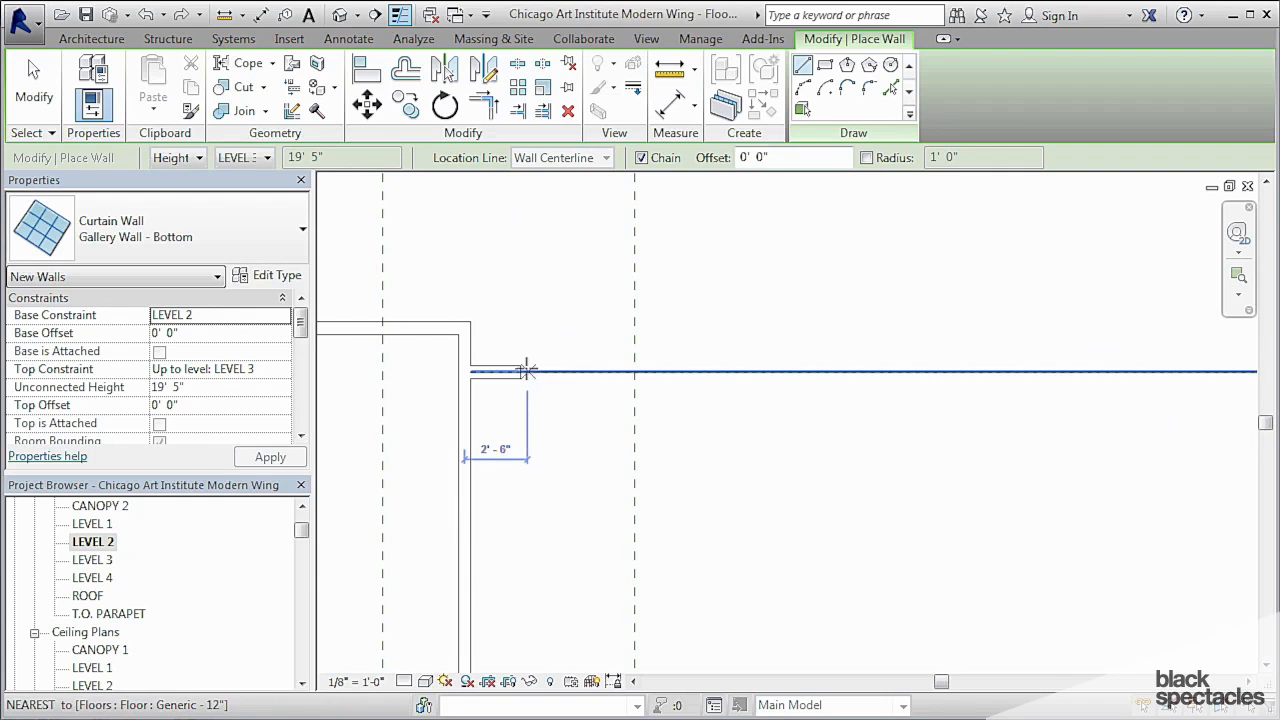
click(521, 374)
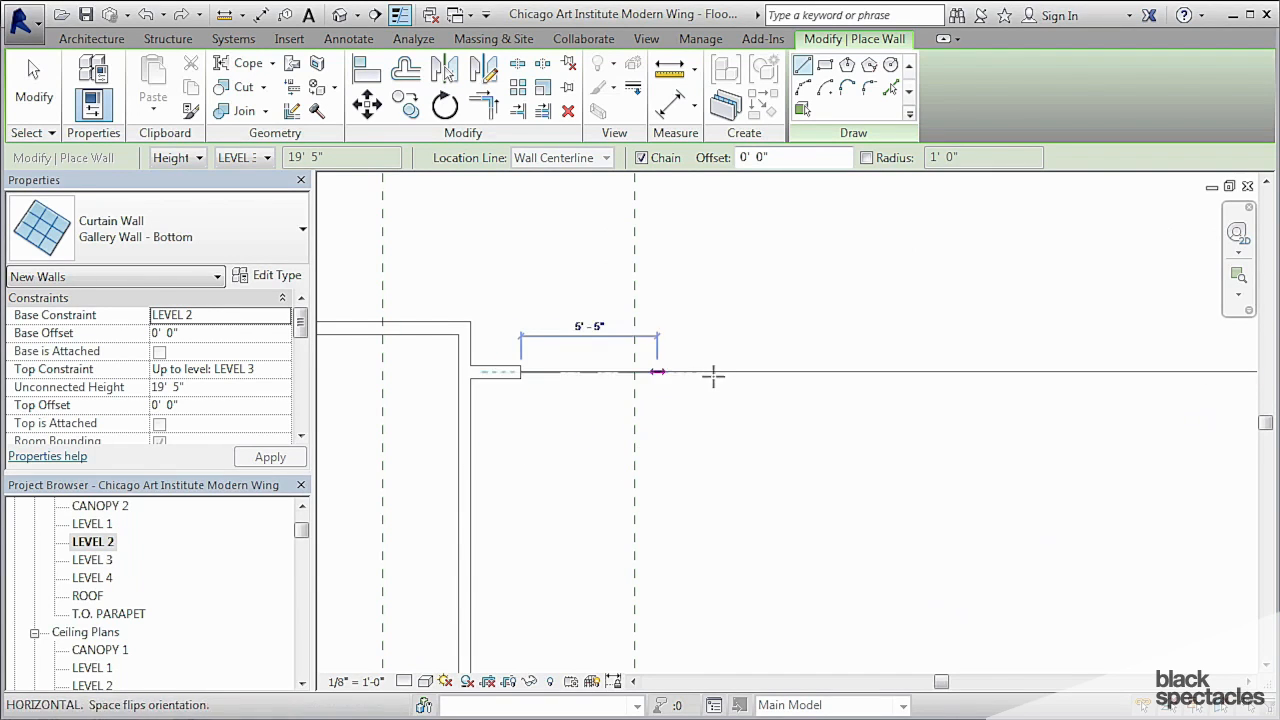
key(Escape)
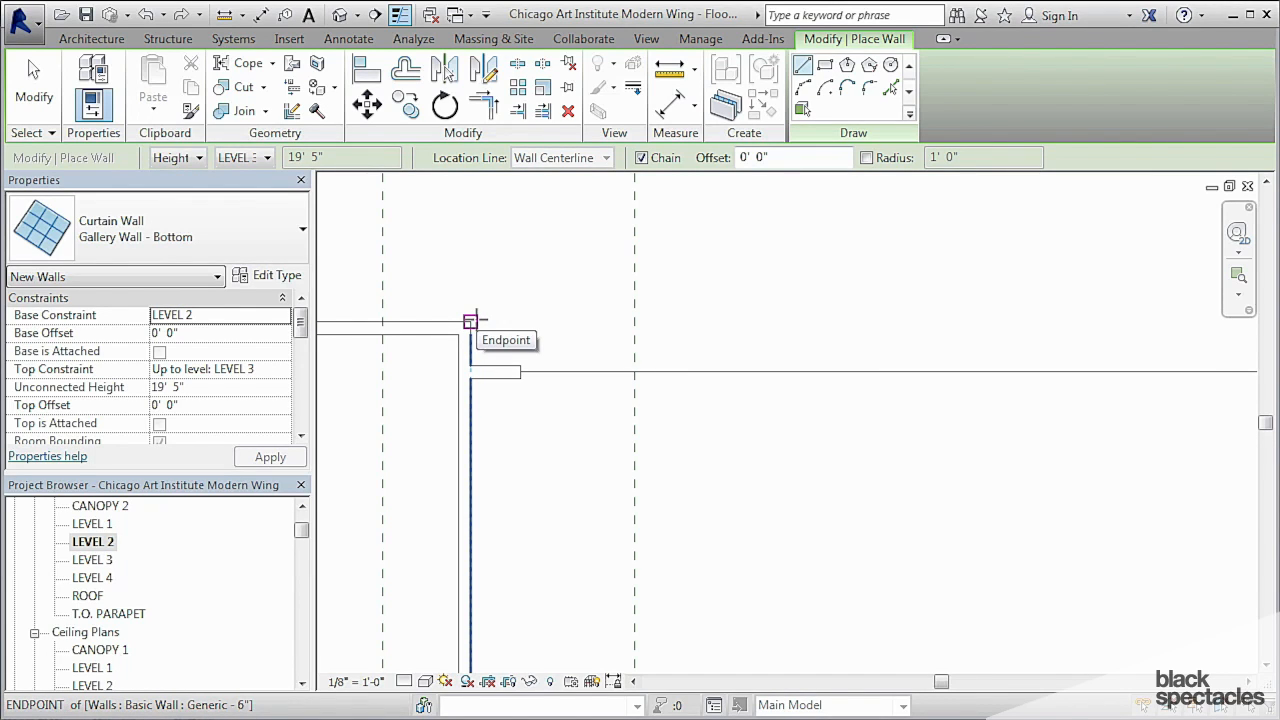
Draw a Gallery Wall - Bottom curtain wall on LEVEL 2 between the facing outer corners of two neighbouring wall piers.
scroll(470, 320, down, 1)
click(472, 320)
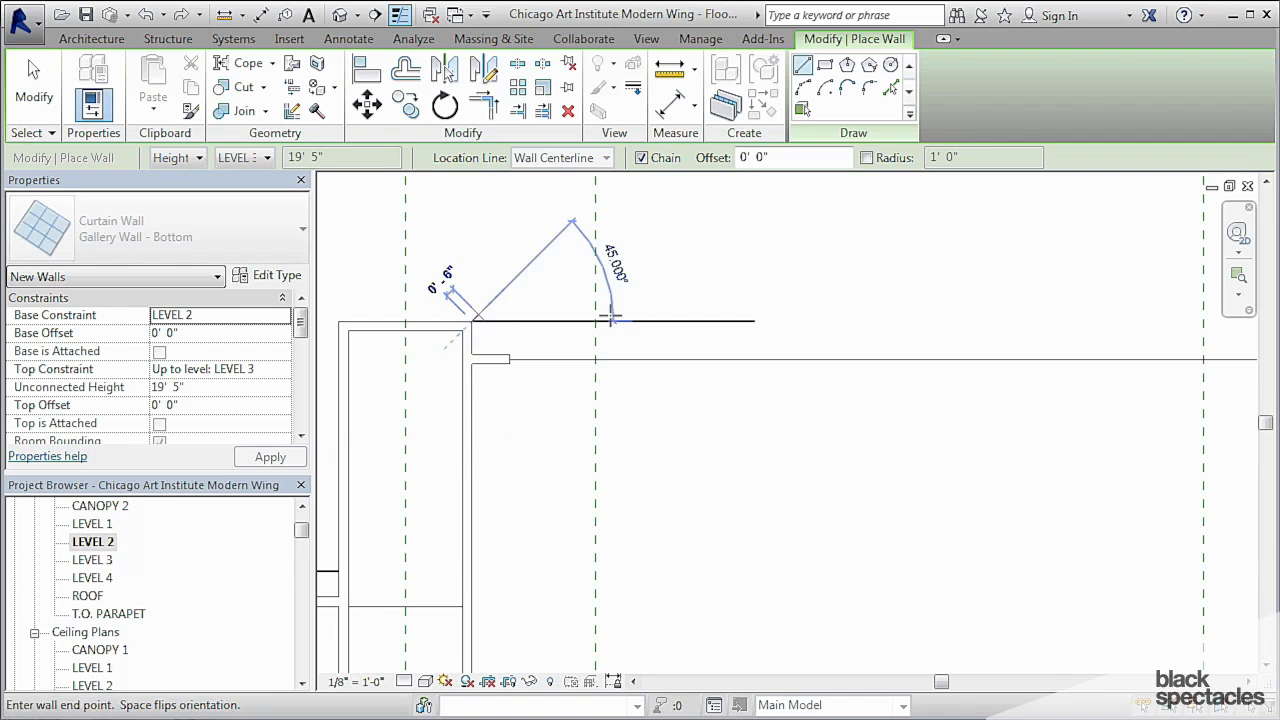
middle_drag(992, 346, 891, 334)
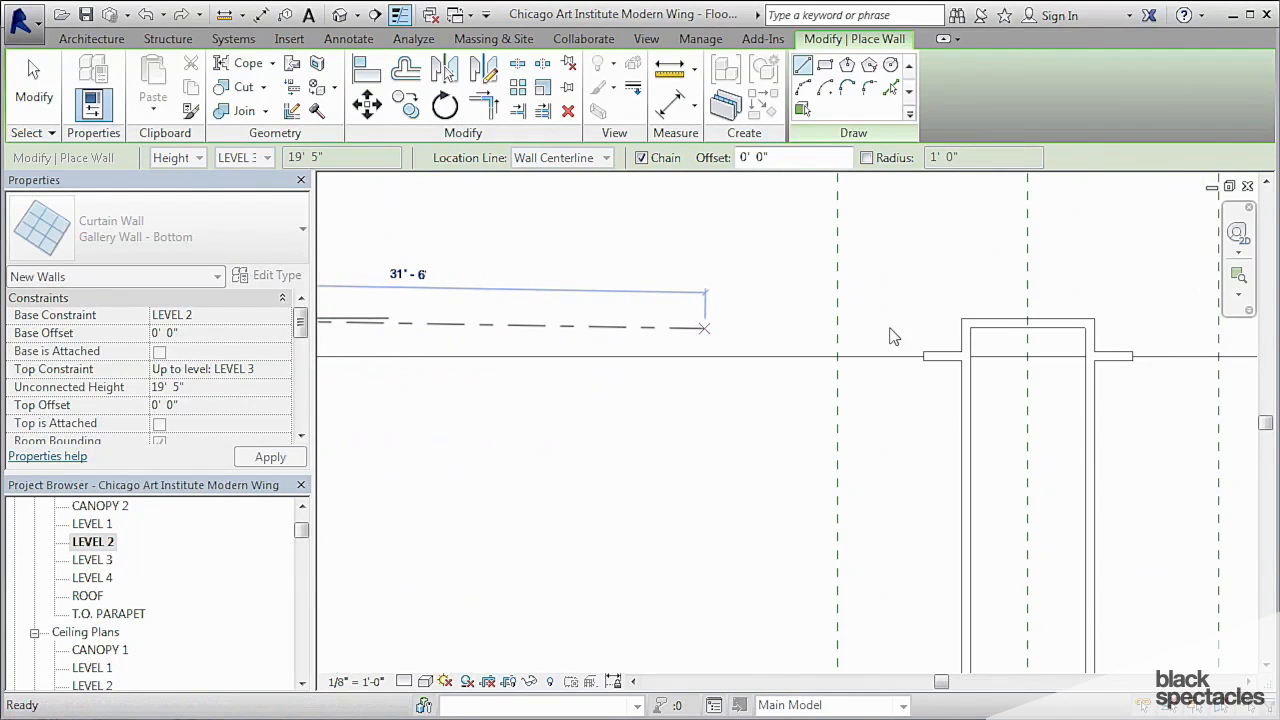
click(962, 318)
key(Escape)
key(Escape)
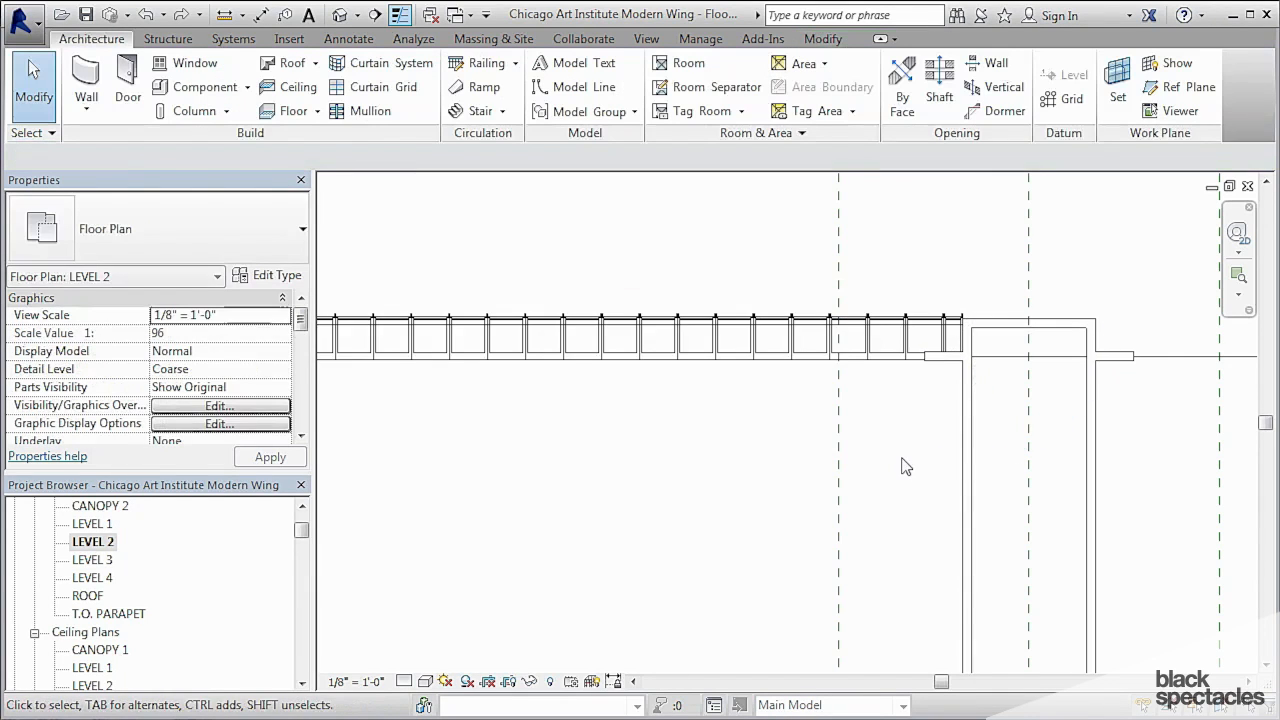
Open the family of one Gallery Panel - Bottom panel in the new curtain wall for editing.
scroll(650, 398, down, 2)
scroll(650, 398, up, 5)
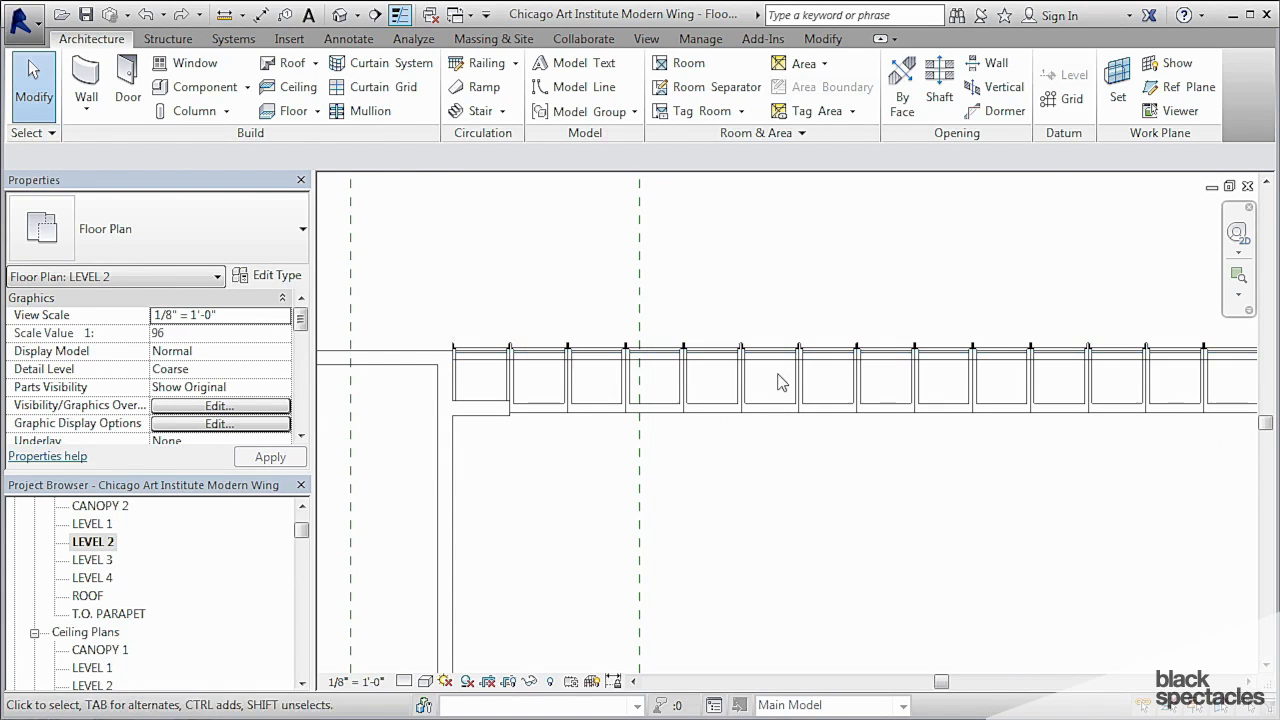
middle_drag(793, 370, 783, 408)
click(812, 400)
click(802, 112)
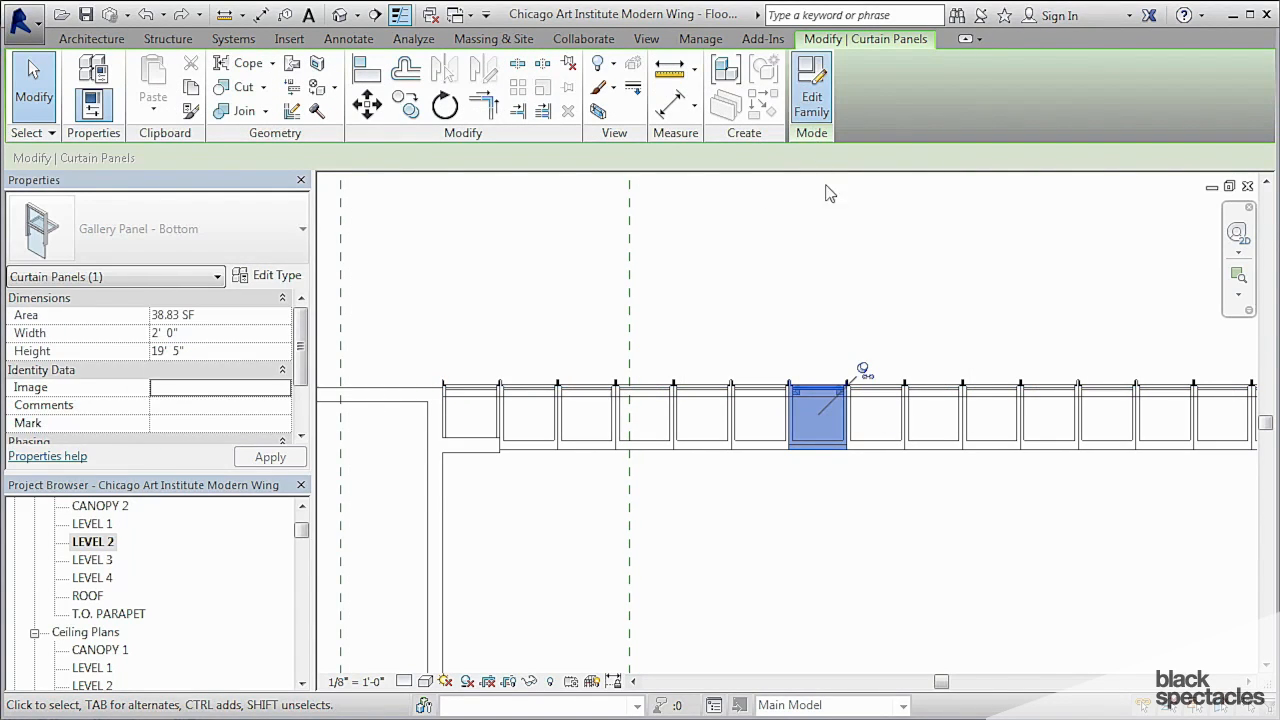
Examine the projecting horizontal frame, vertical fins and lower glass of the Gallery Panel - Bottom family from several sides.
shift+middle_drag(876, 524, 706, 423)
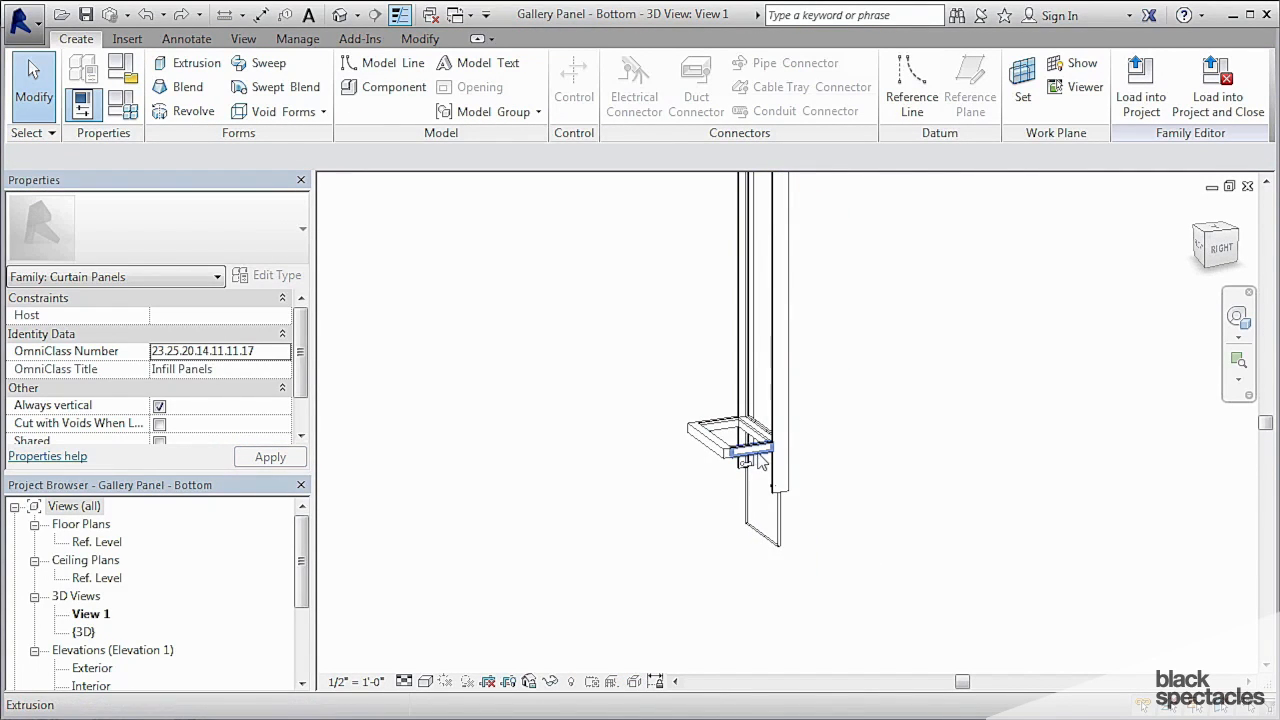
scroll(770, 460, up, 3)
shift+middle_drag(848, 532, 680, 556)
middle_drag(840, 312, 740, 200)
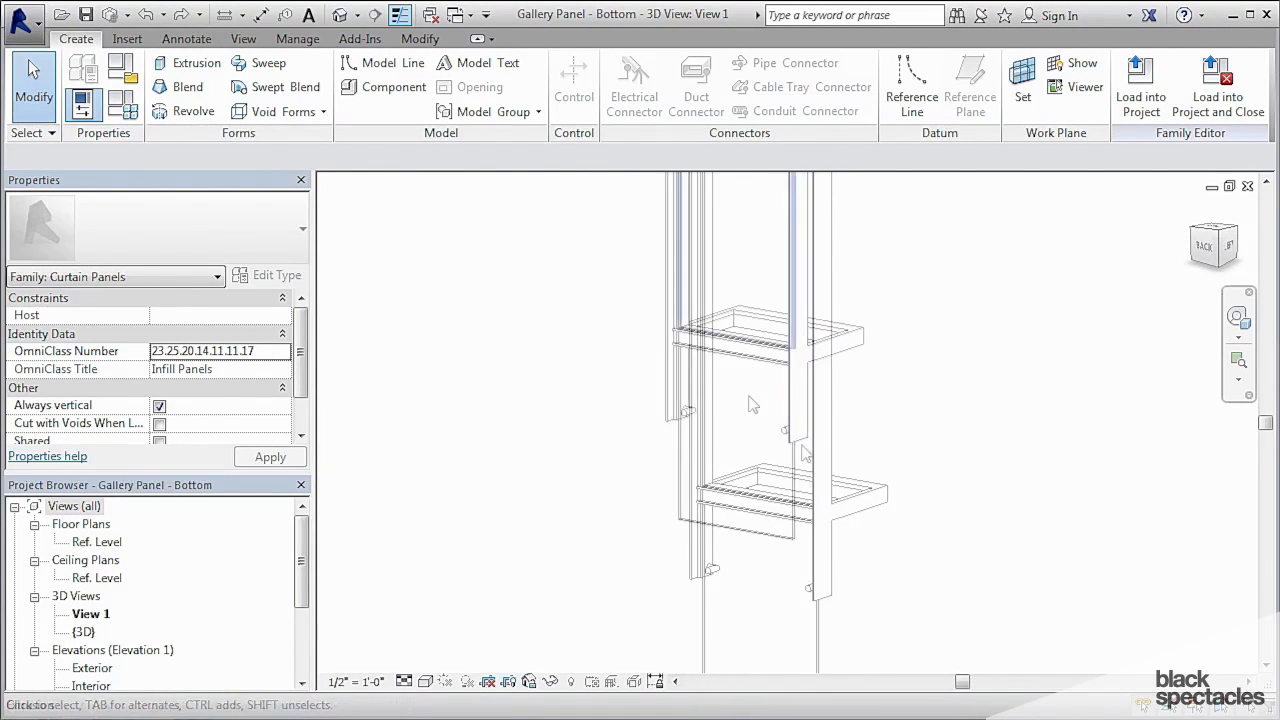
shift+middle_drag(880, 388, 758, 288)
shift+middle_drag(843, 330, 803, 441)
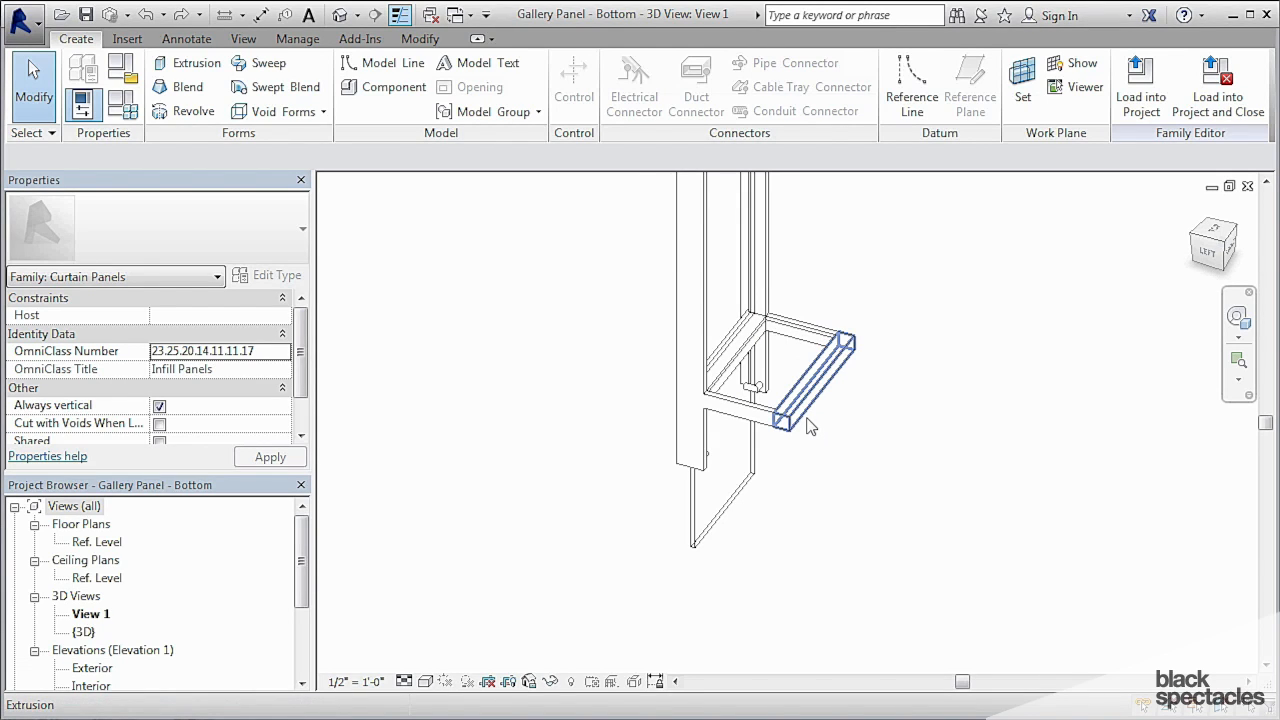
scroll(808, 427, up, 3)
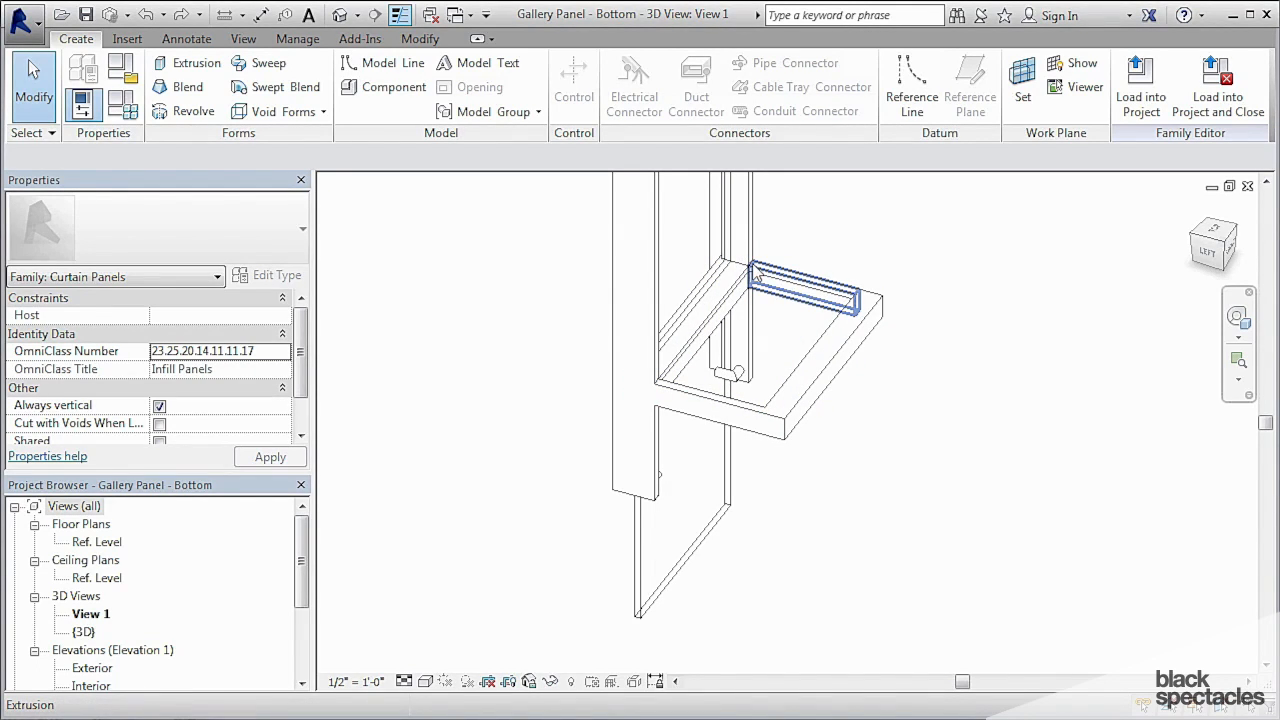
shift+middle_drag(786, 320, 722, 332)
shift+middle_drag(893, 428, 752, 438)
shift+middle_drag(763, 490, 781, 546)
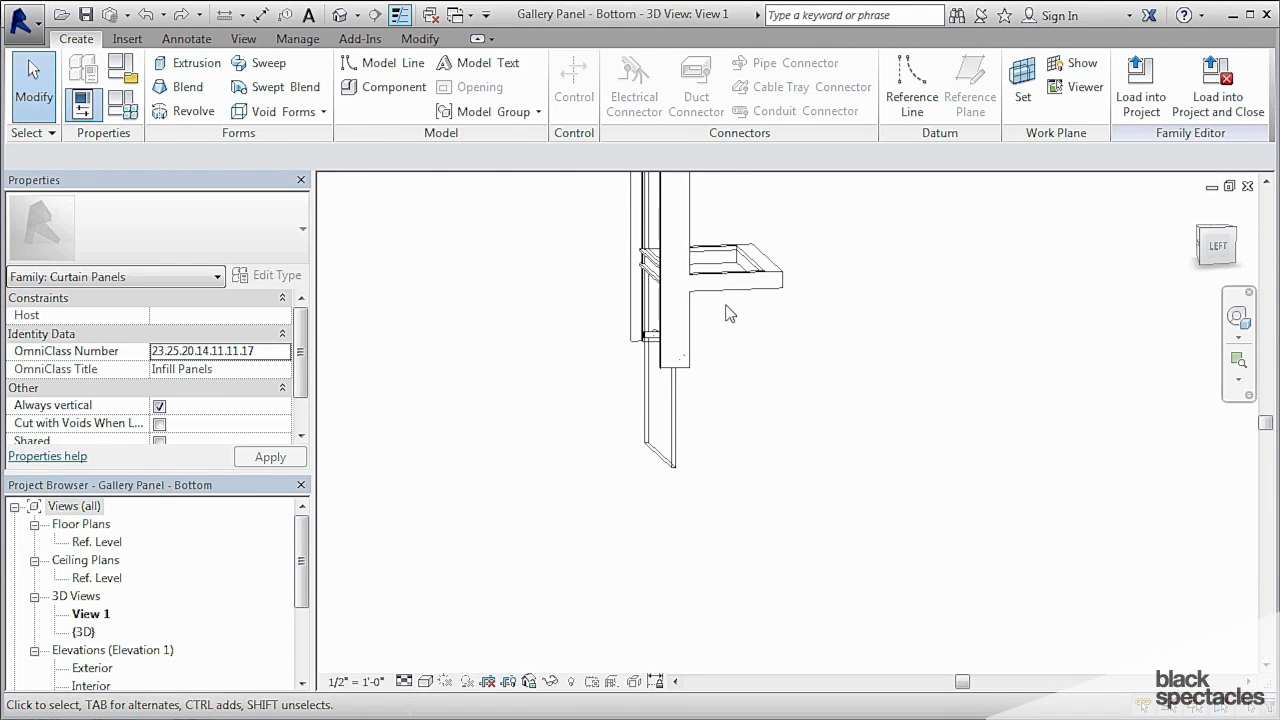
shift+middle_drag(727, 306, 842, 404)
Return to the project and inspect the new gallery curtain wall between the piers in the default 3D view.
key(ctrl+Tab)
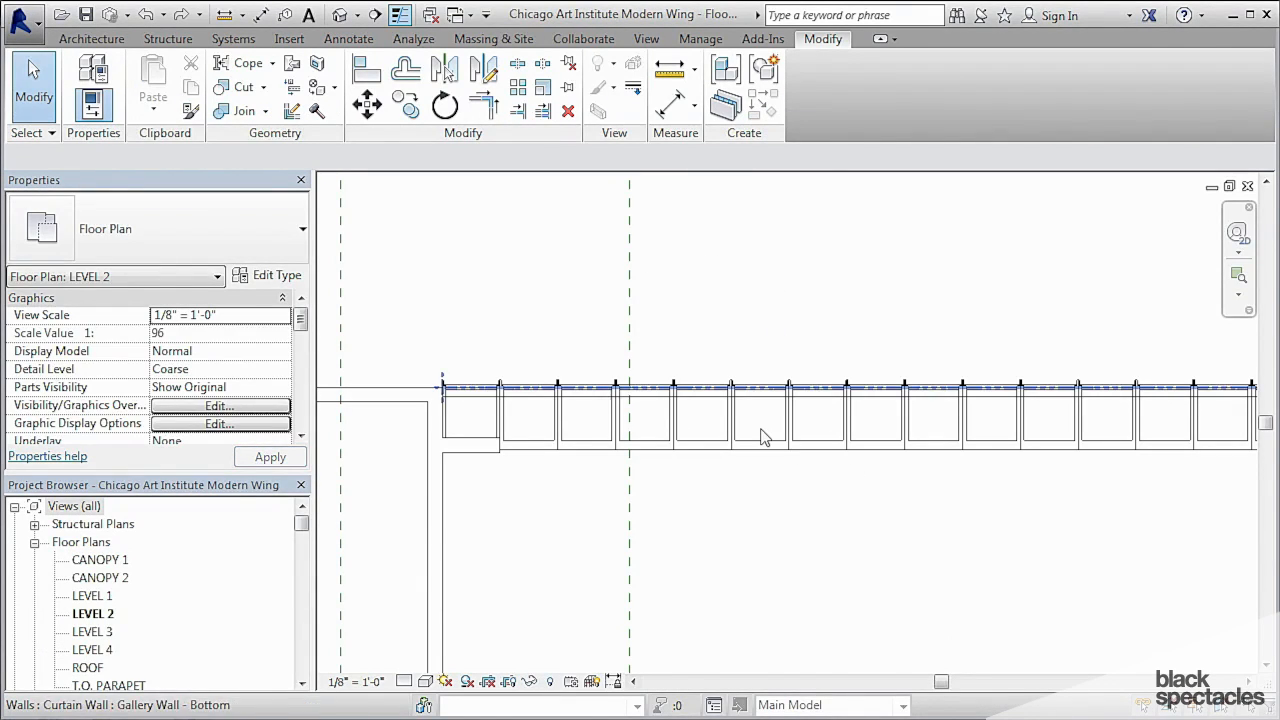
click(338, 16)
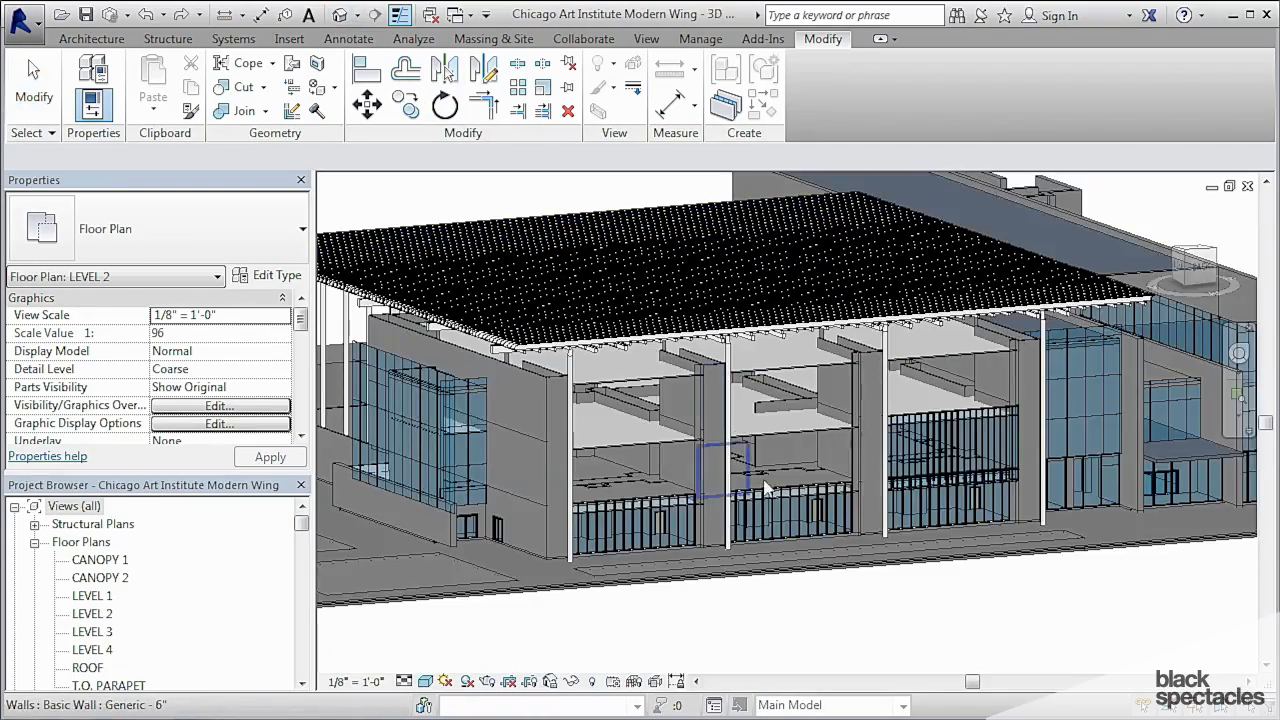
scroll(575, 375, up, 5)
shift+middle_drag(573, 368, 735, 305)
middle_drag(735, 305, 698, 457)
scroll(723, 407, up, 3)
scroll(690, 457, down, 2)
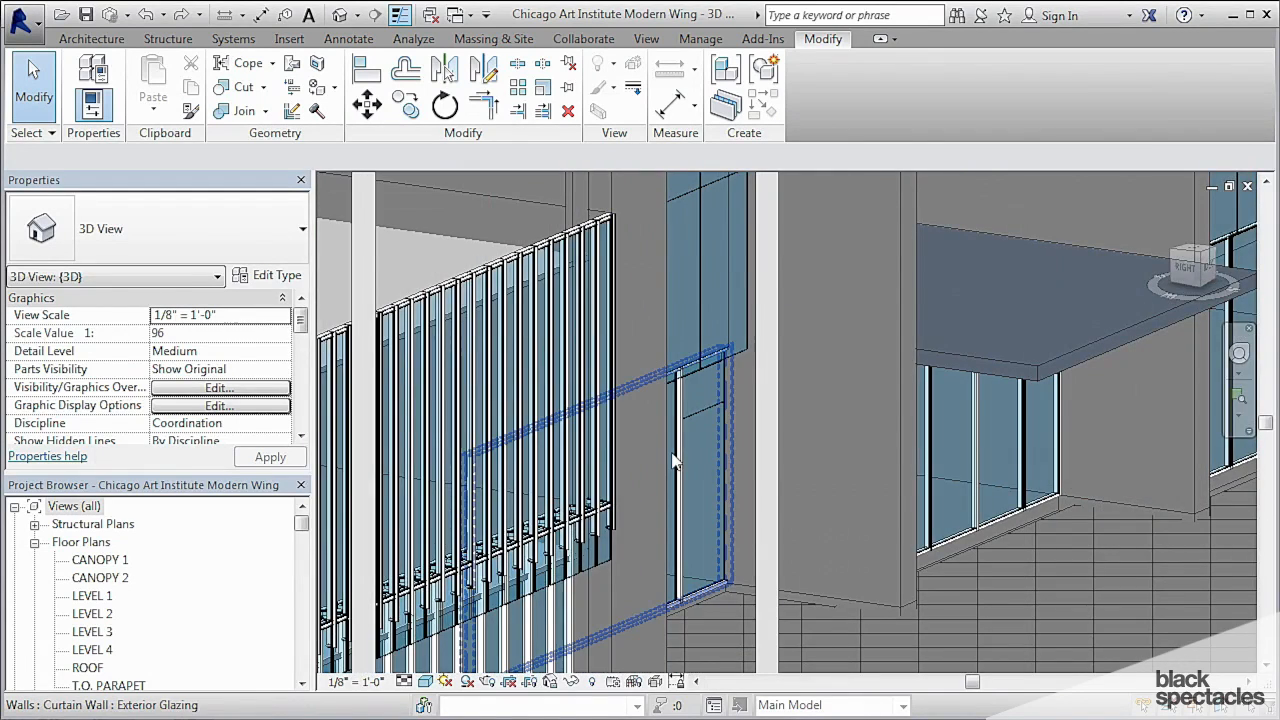
Cut a building section across the Gallery Wall - Bottom curtain wall on LEVEL 2 and open the section view.
key(ctrl+Tab)
scroll(690, 440, down, 3)
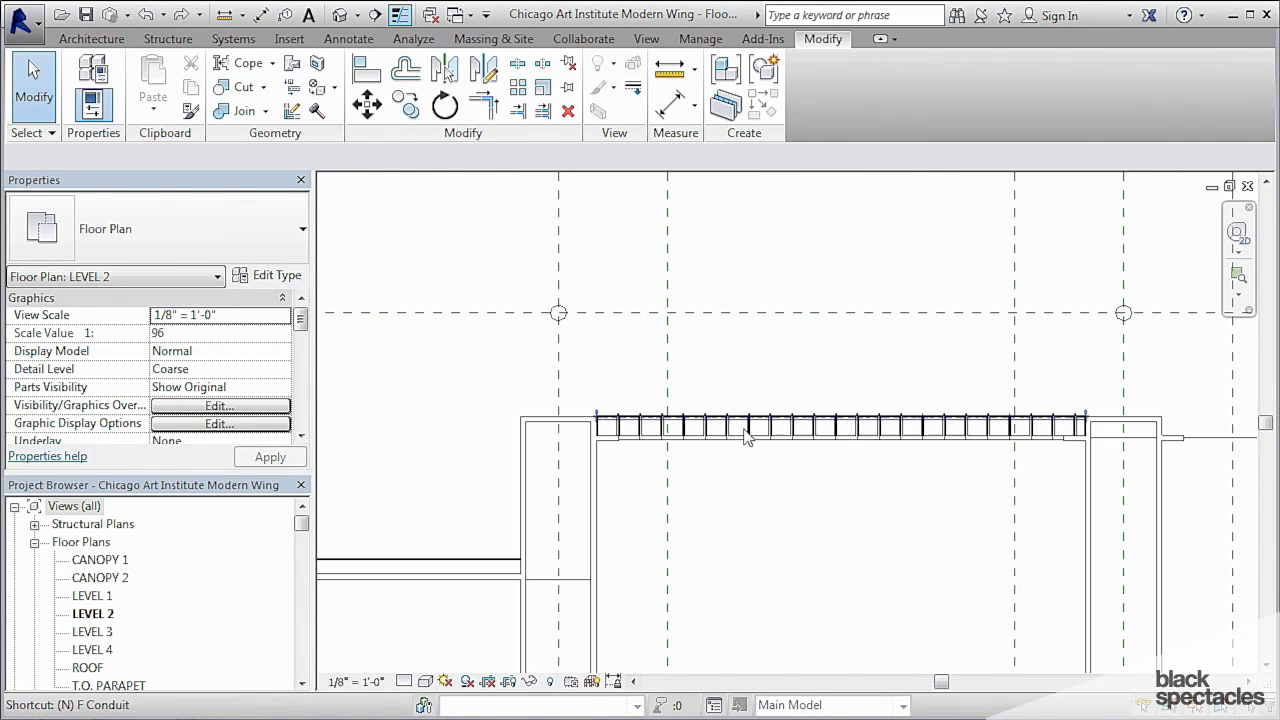
click(646, 38)
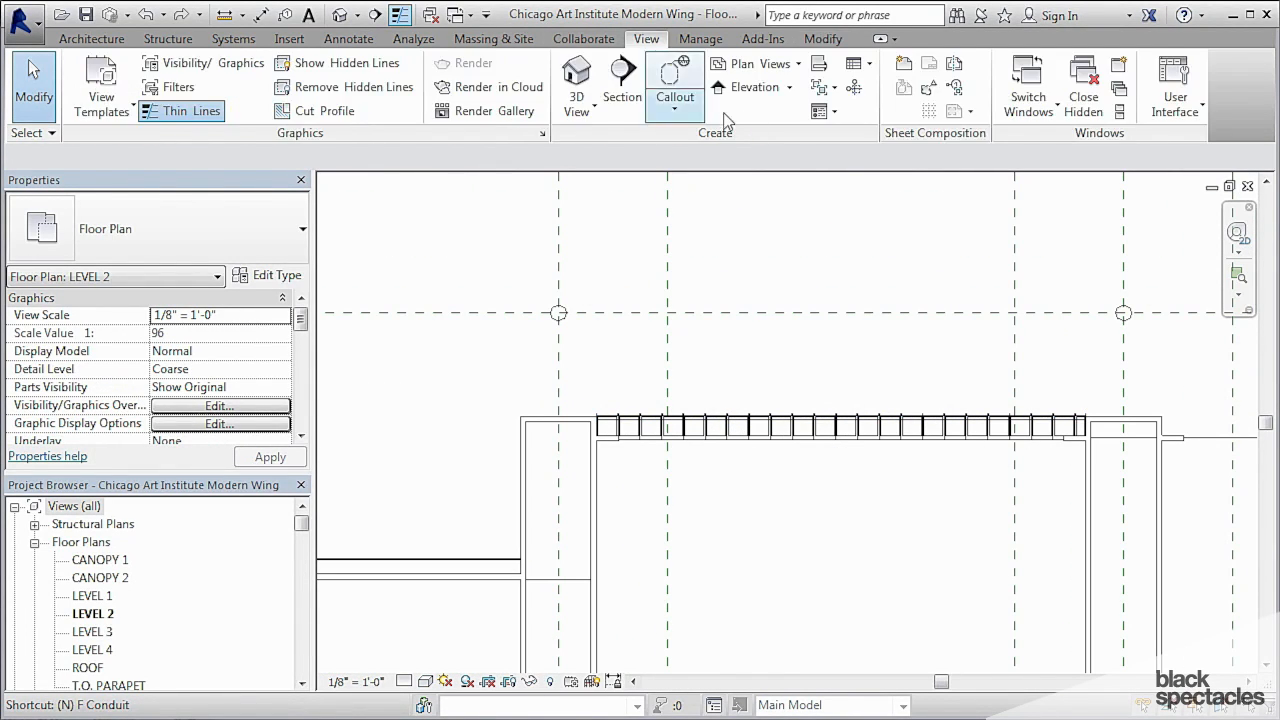
click(622, 95)
click(768, 472)
click(770, 368)
key(Escape)
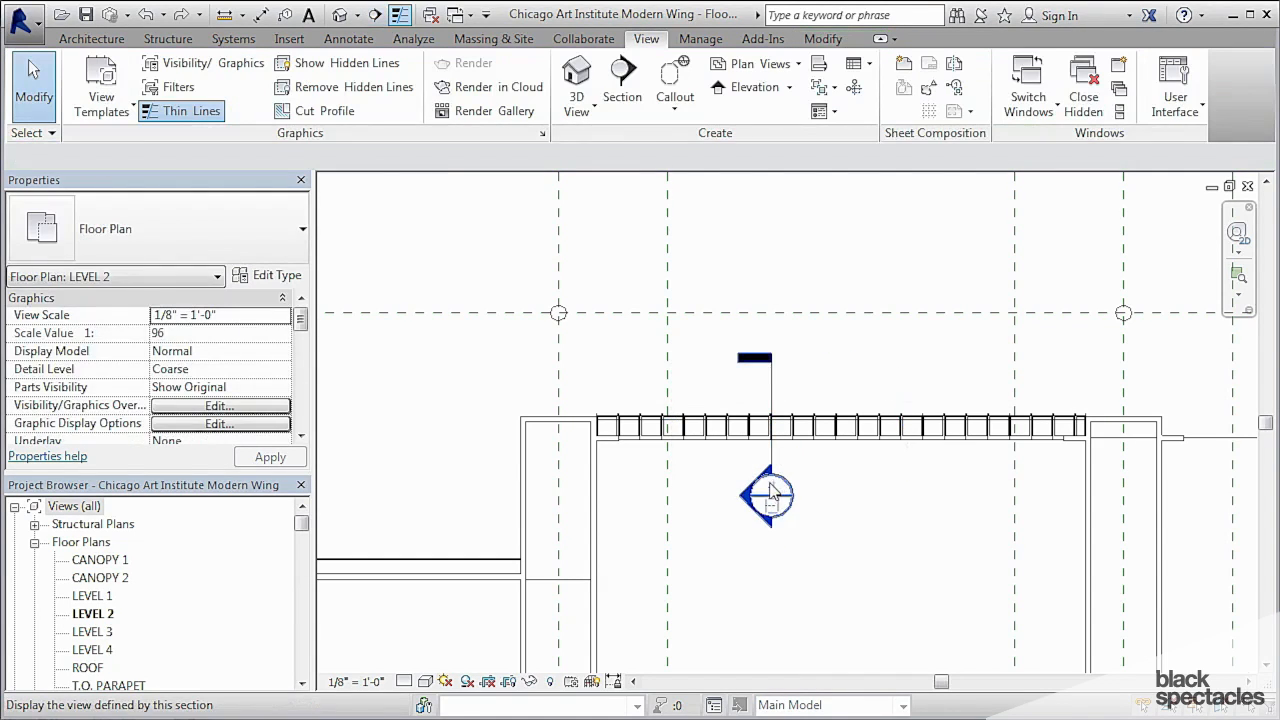
double_click(752, 497)
scroll(760, 500, up, 6)
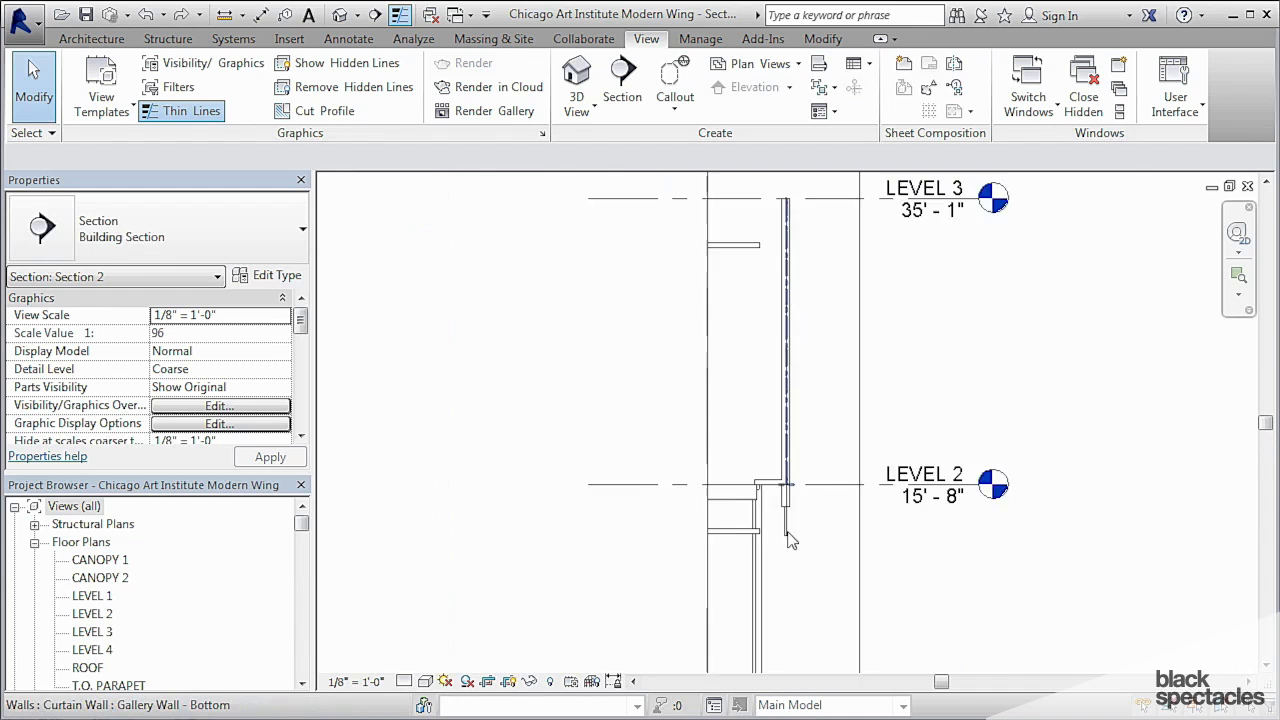
Hide the LEVEL 2 floor slab and the thinner horizontal element below it in the section view.
scroll(755, 505, up, 2)
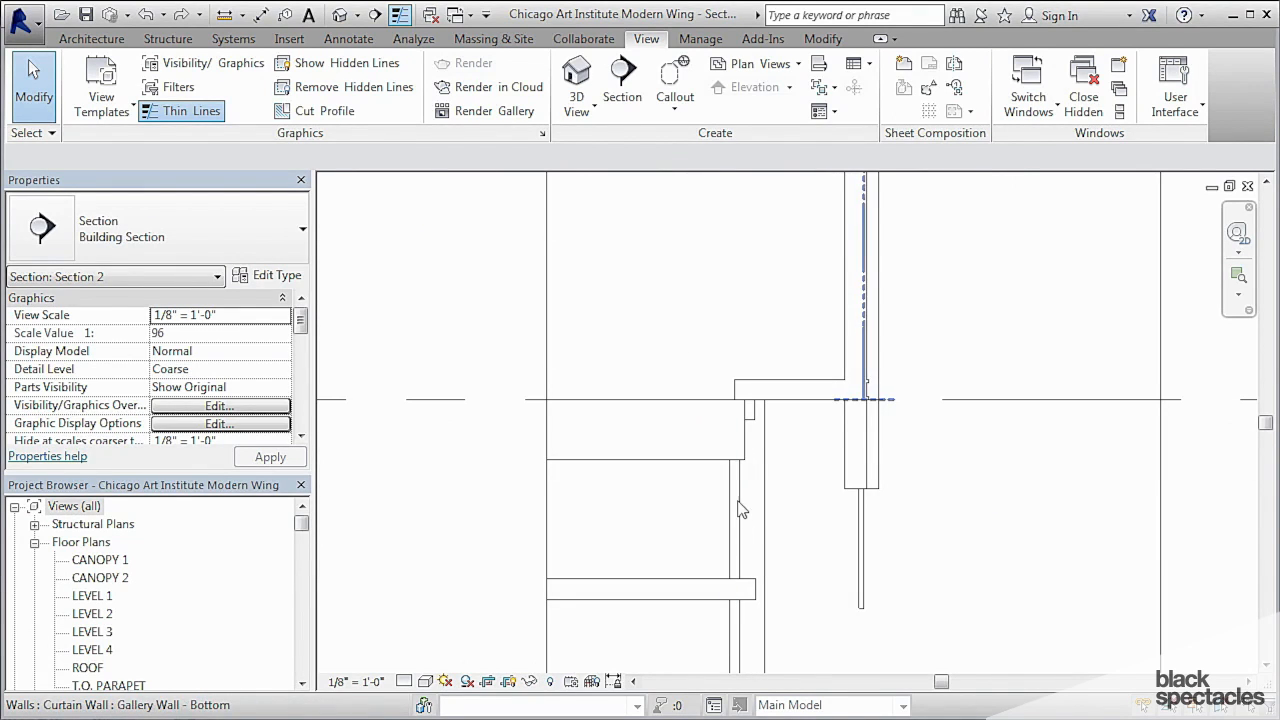
click(736, 452)
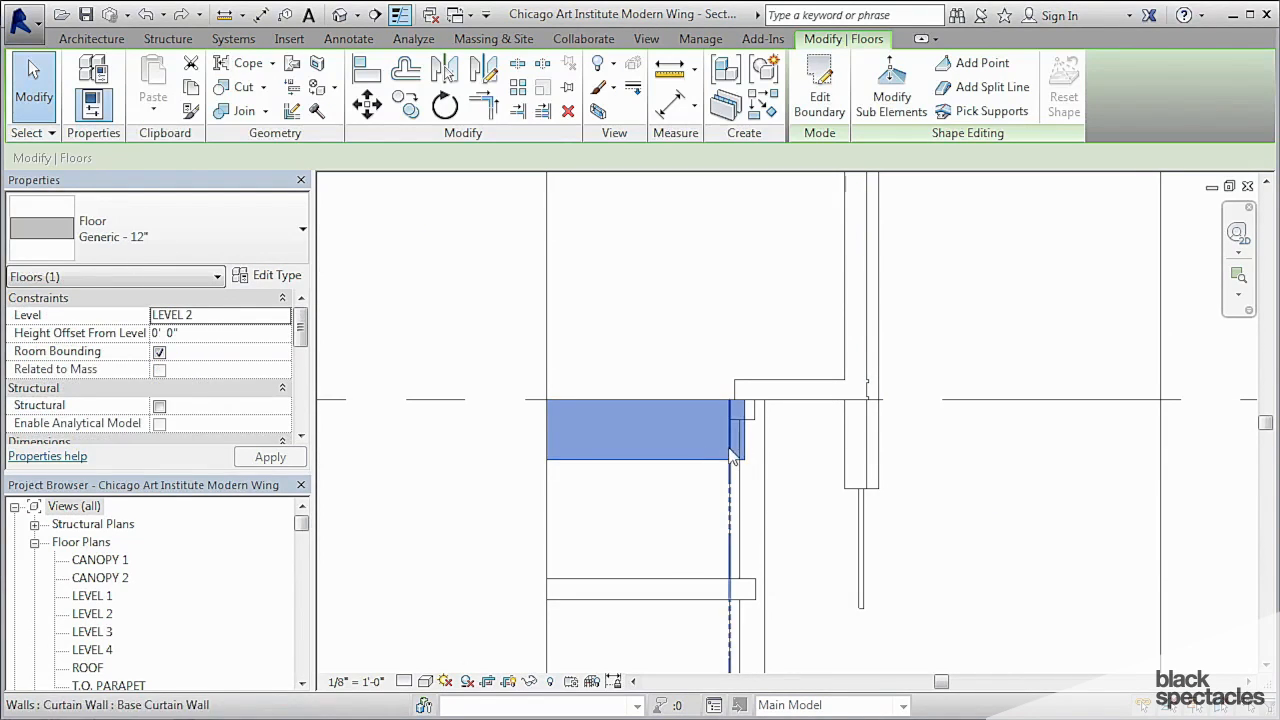
ctrl+click(703, 574)
right_click(703, 574)
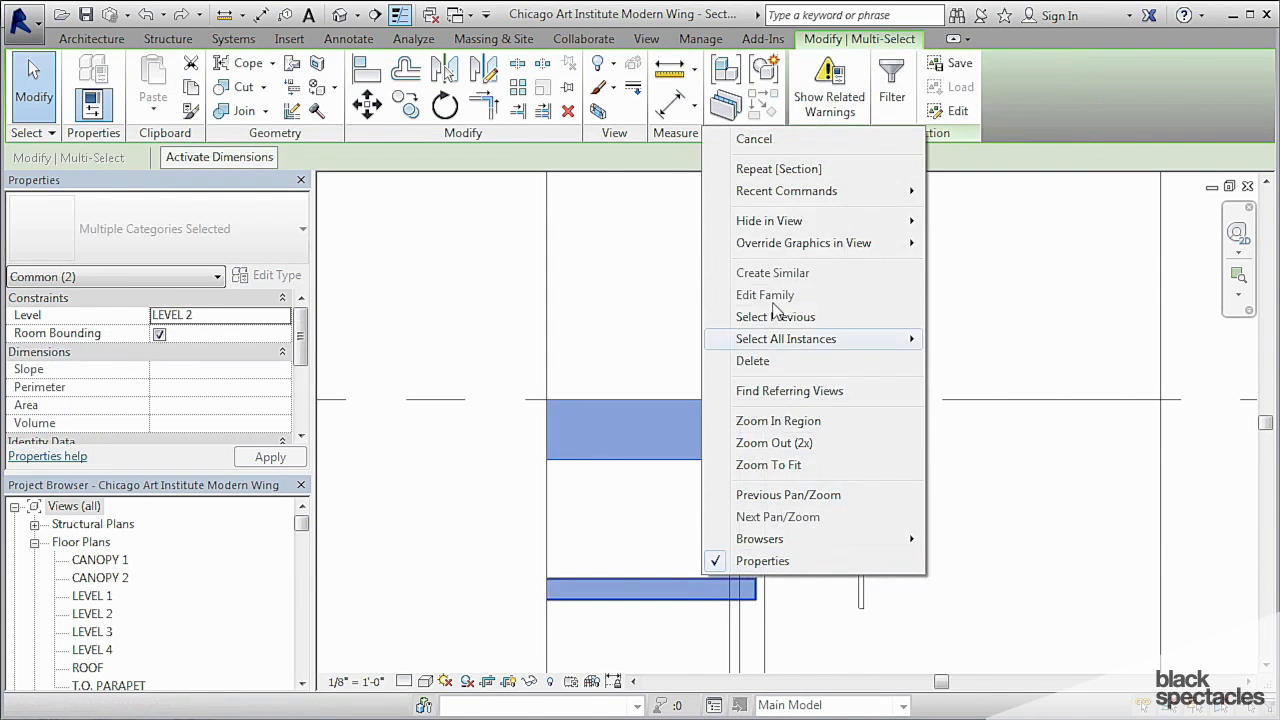
mouse_move(771, 220)
click(970, 222)
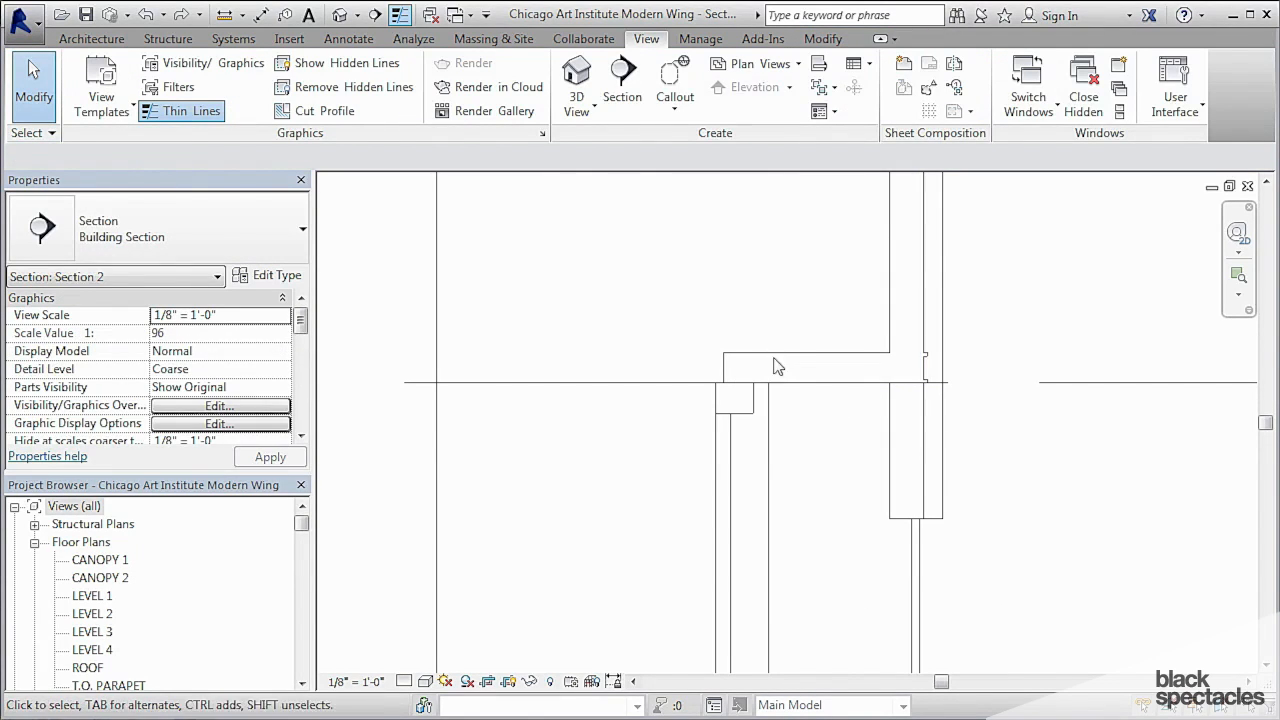
Move the Gallery Wall - Bottom curtain wall 1" inward so its frame's inner end meets the endpoint of the Base Curtain Wall below.
click(778, 357)
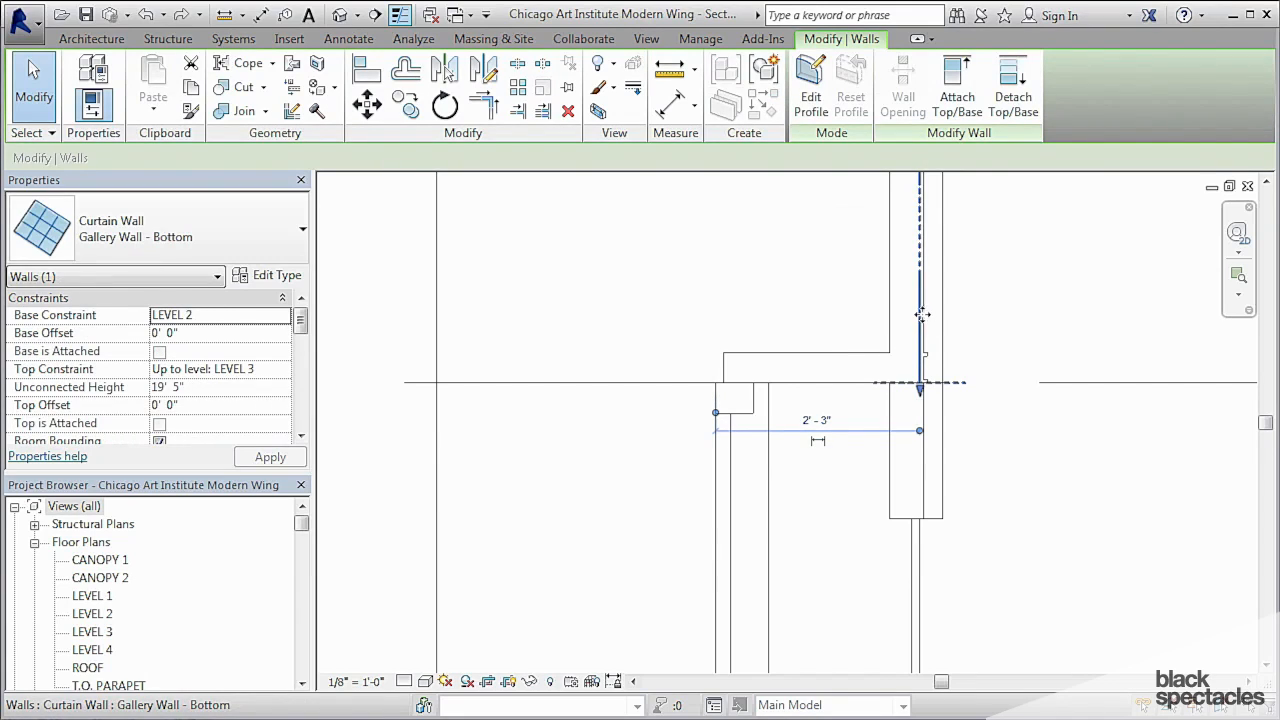
key(m)
key(v)
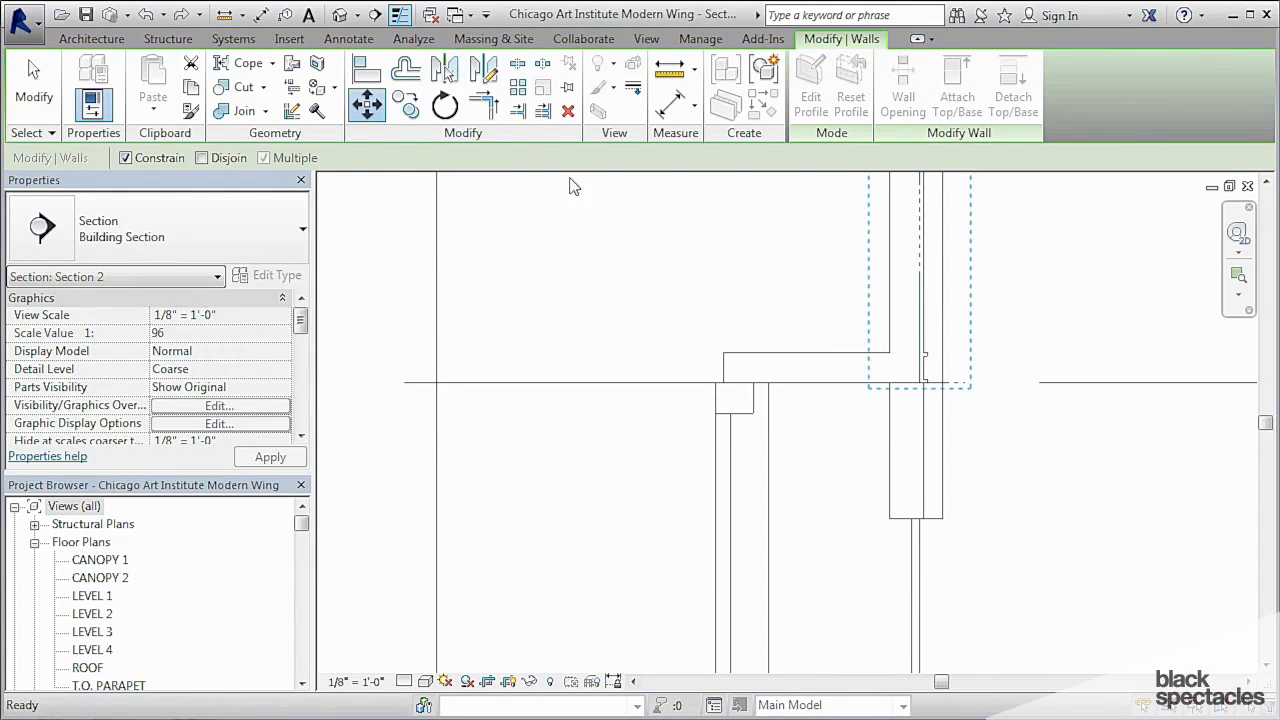
click(724, 383)
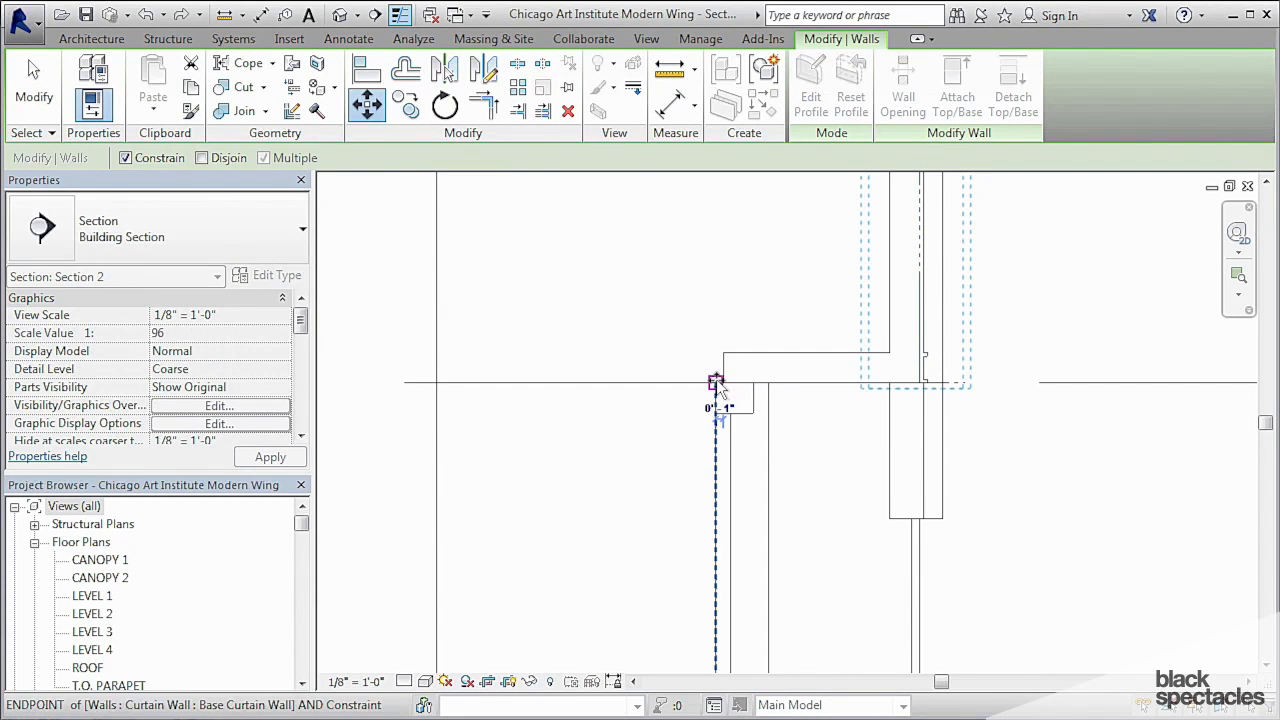
click(716, 383)
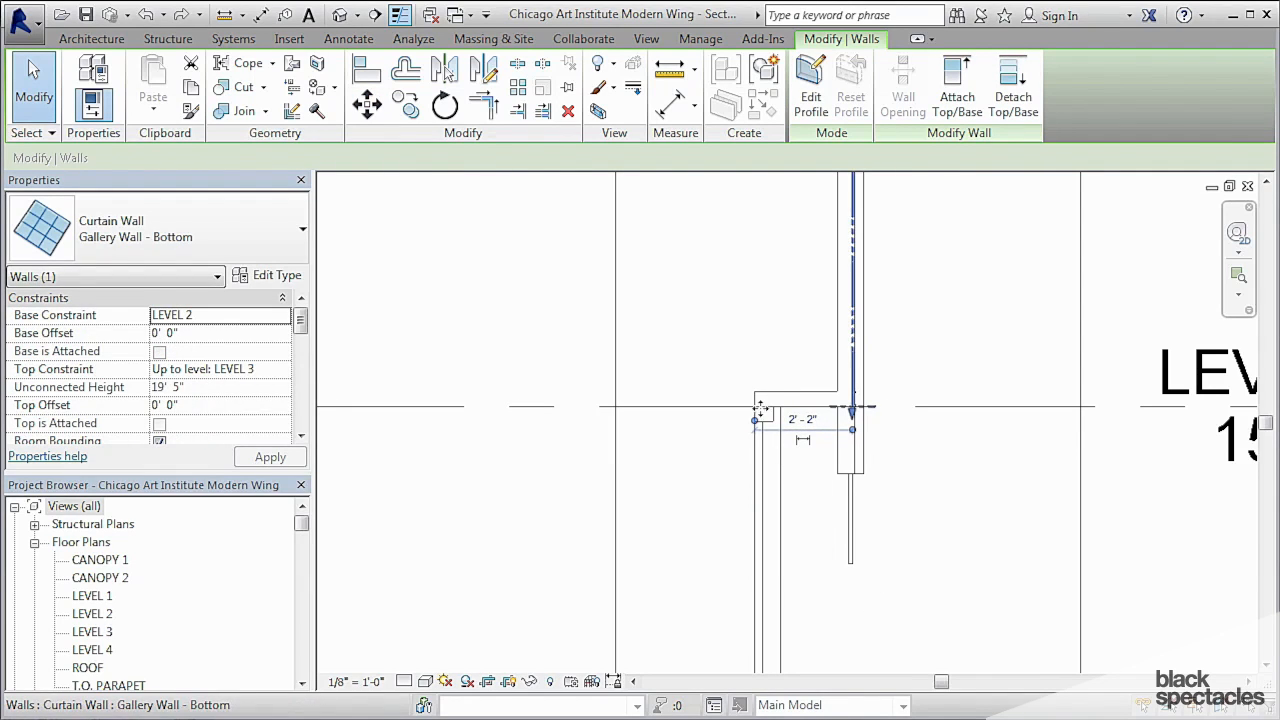
scroll(805, 400, down, 2)
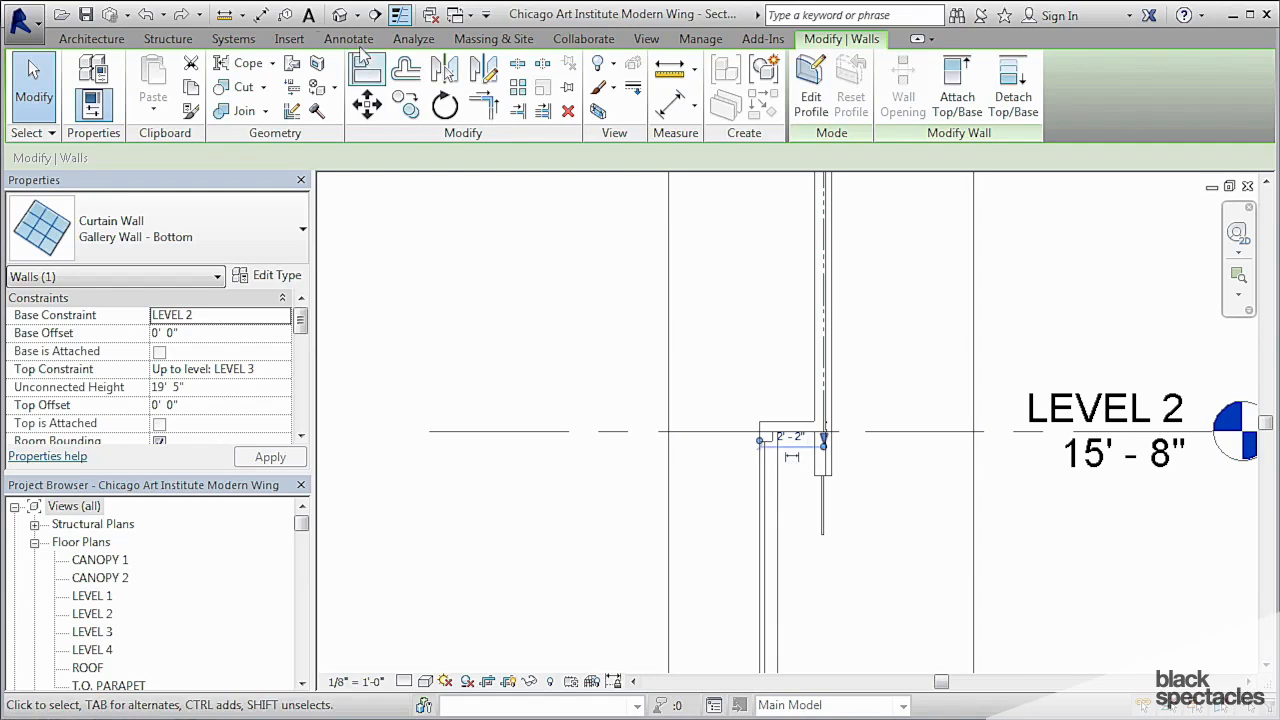
Inspect the moved gallery wall in the 3D view, checking its panels at both ends beside the piers.
click(348, 17)
scroll(739, 436, up, 4)
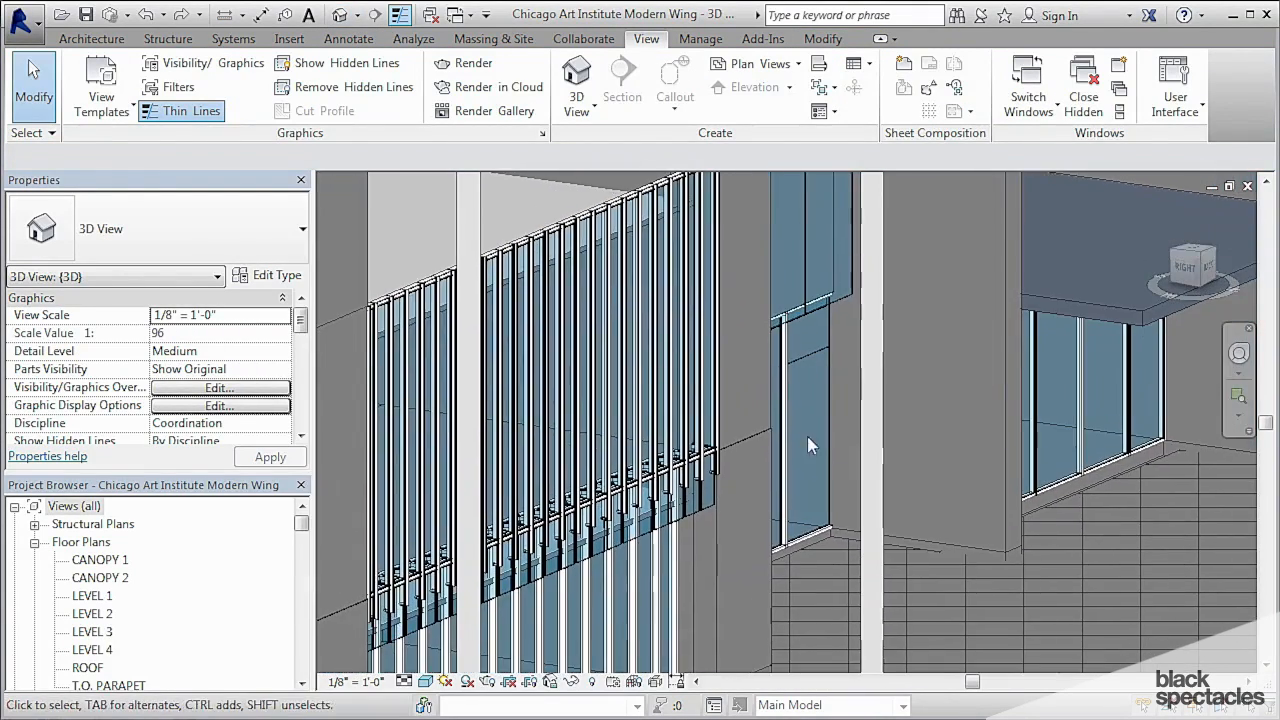
shift+middle_drag(664, 450, 740, 410)
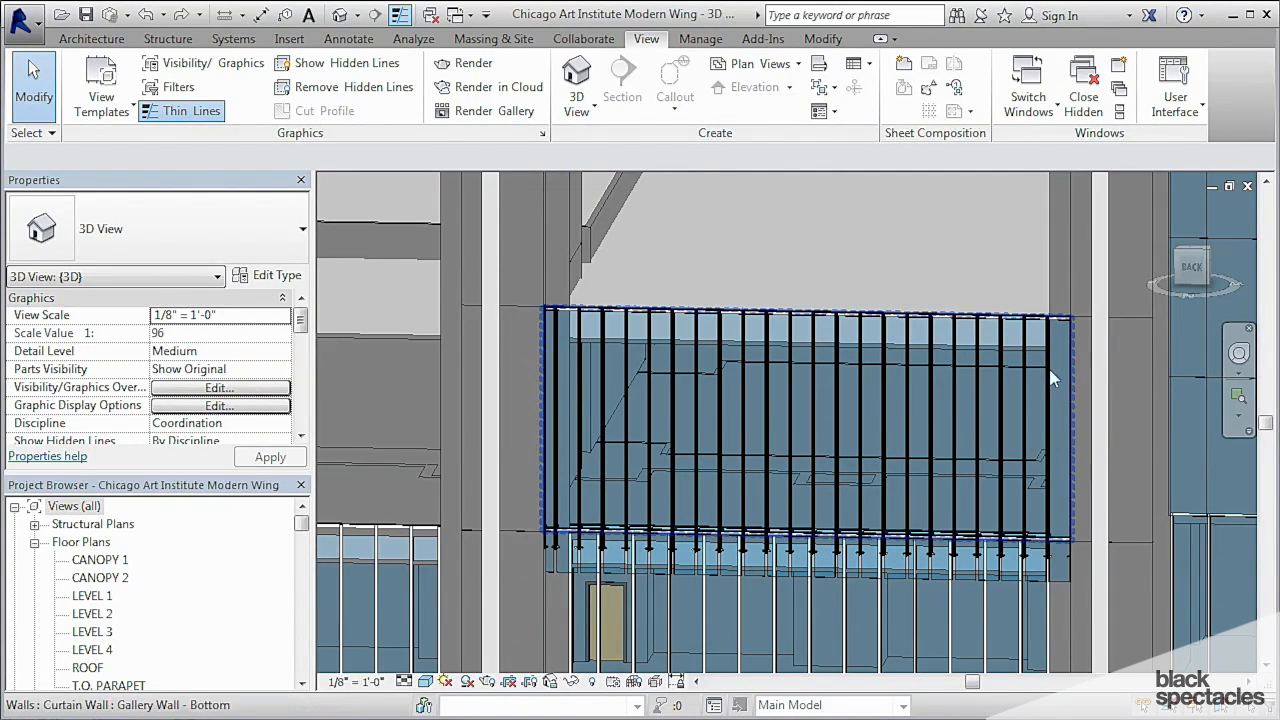
shift+middle_drag(1063, 370, 615, 581)
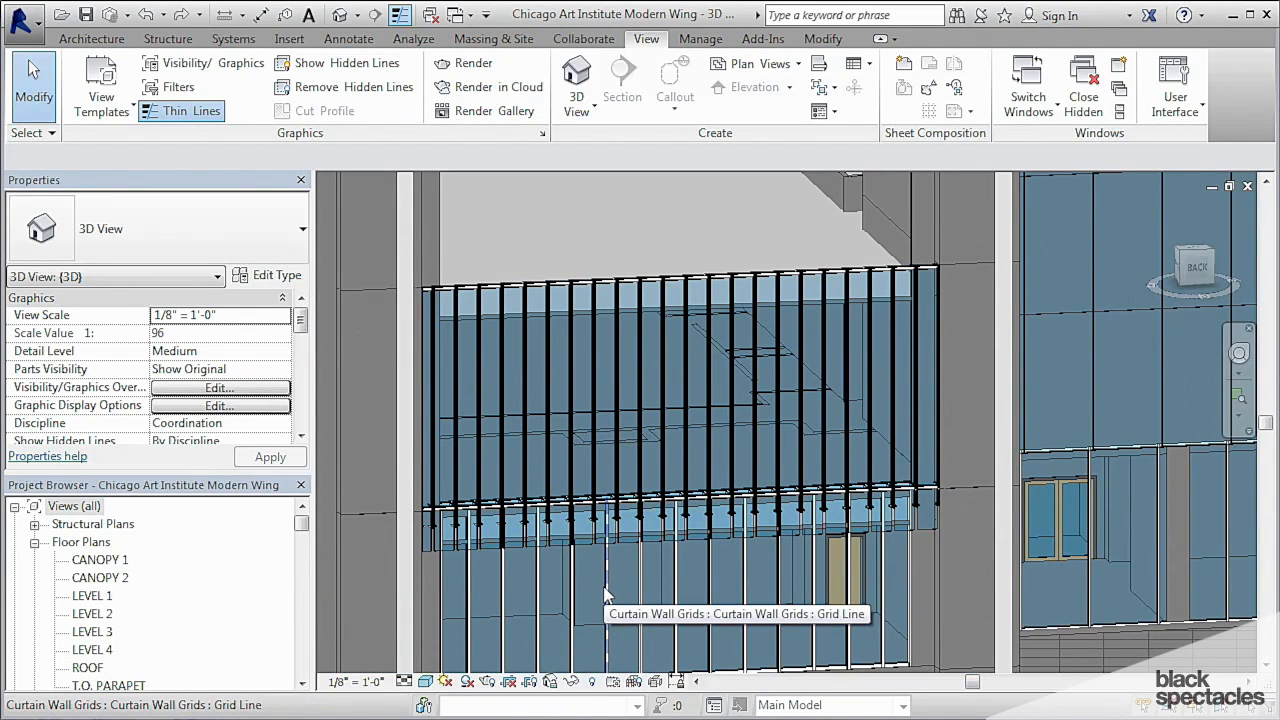
Return to the section view and open the Gallery Panel - Bottom End curtain panel family for editing.
key(ctrl+Tab)
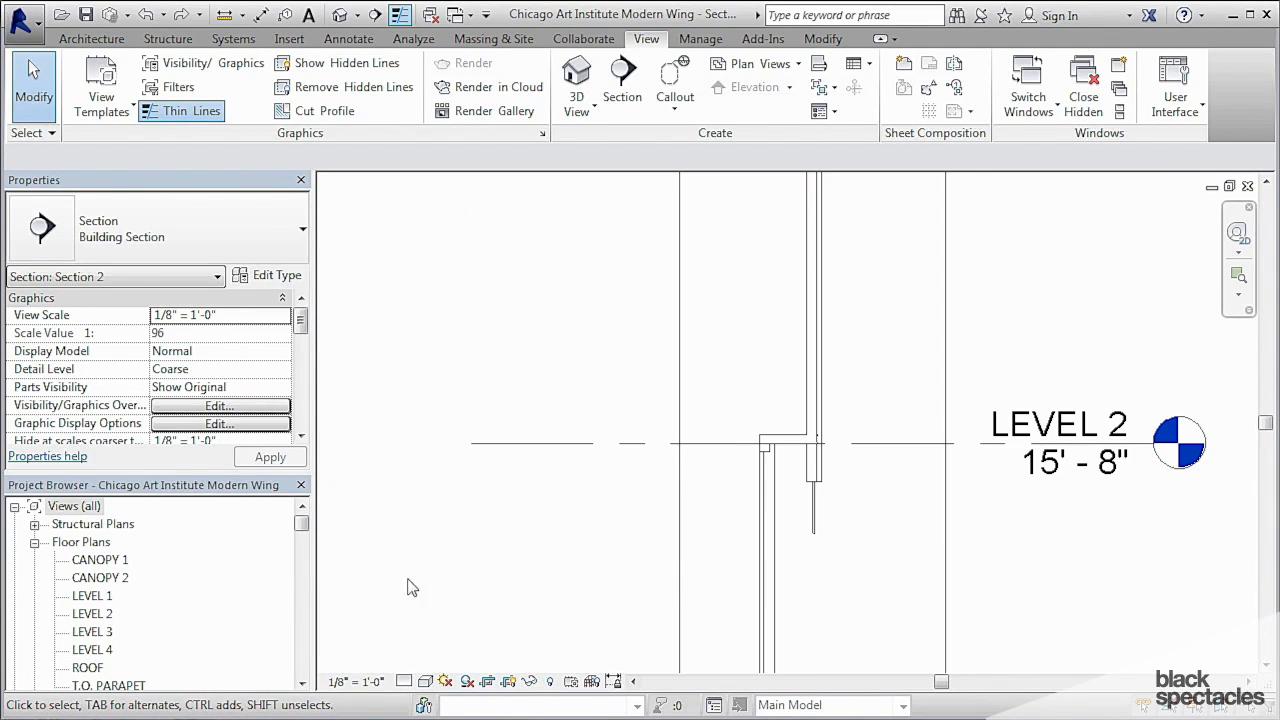
drag(300, 533, 300, 610)
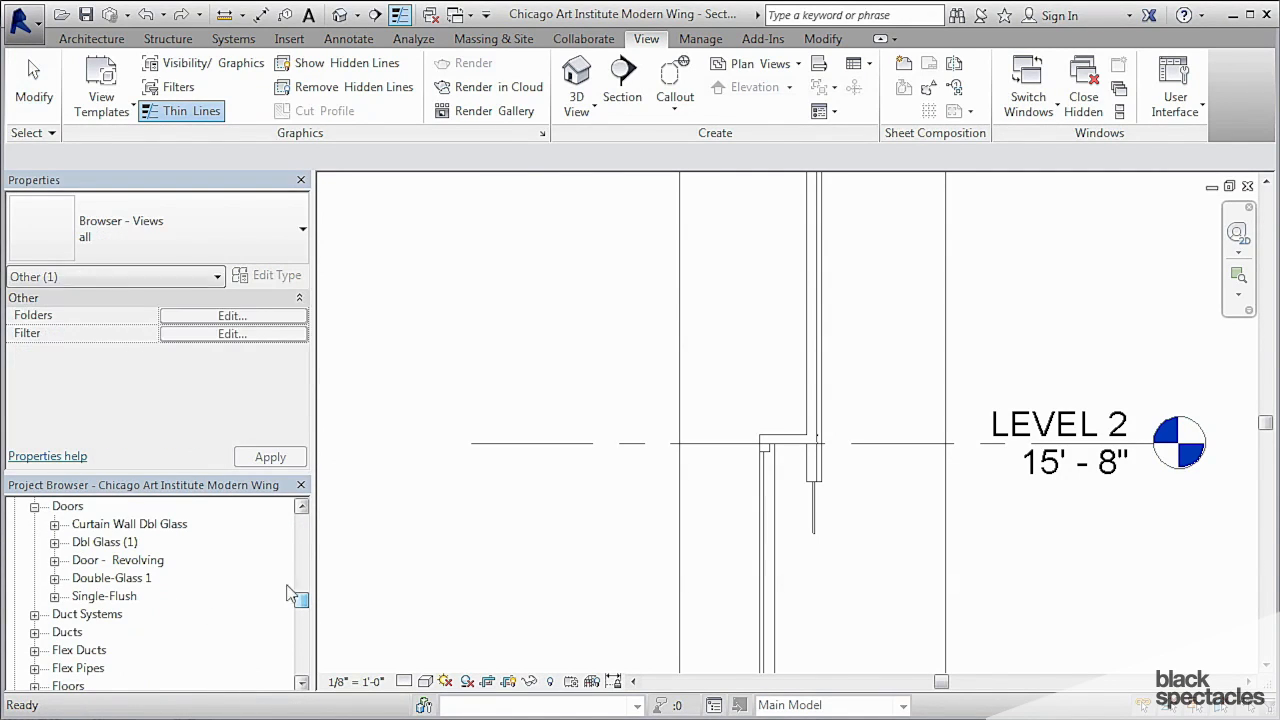
drag(303, 611, 307, 596)
click(30, 560)
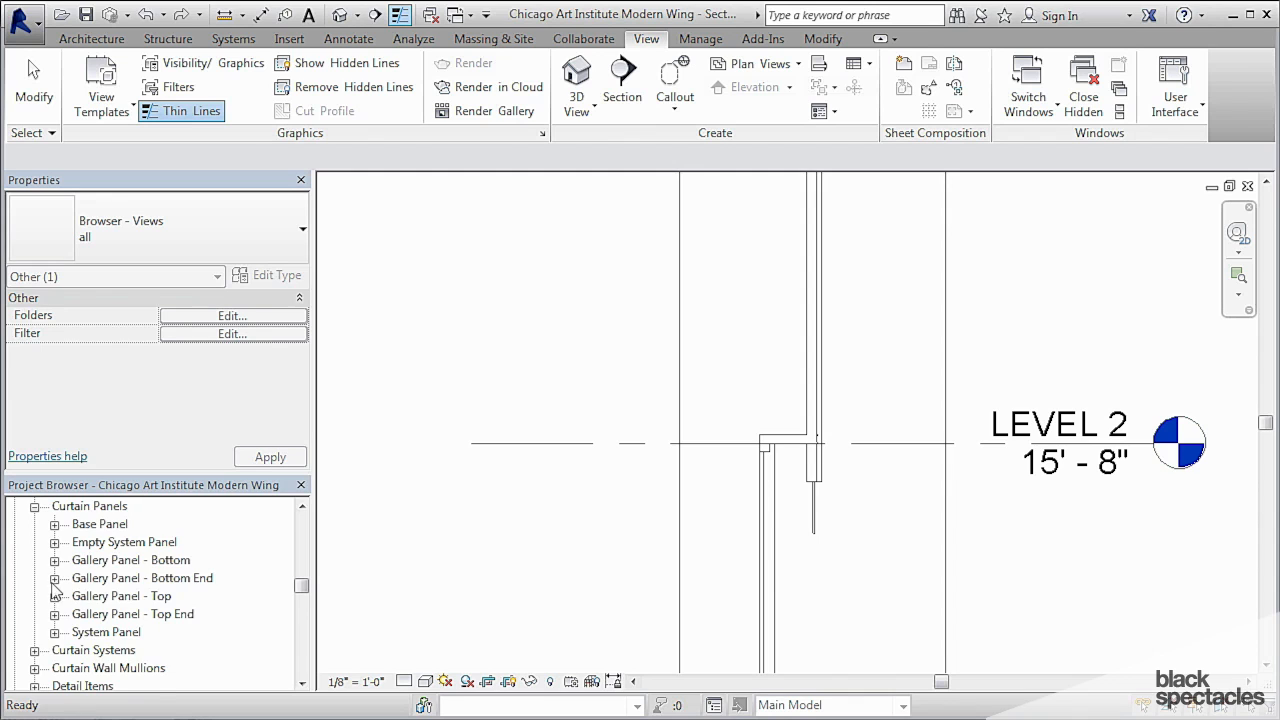
click(54, 578)
right_click(167, 584)
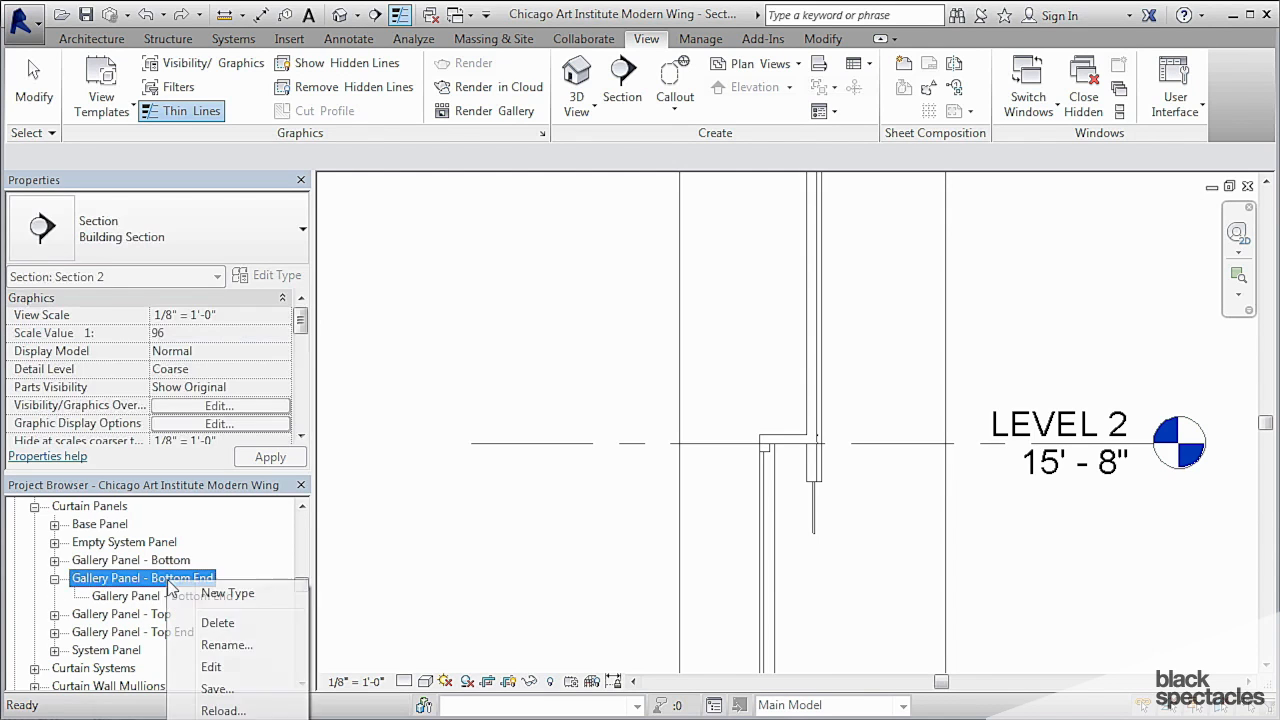
click(209, 666)
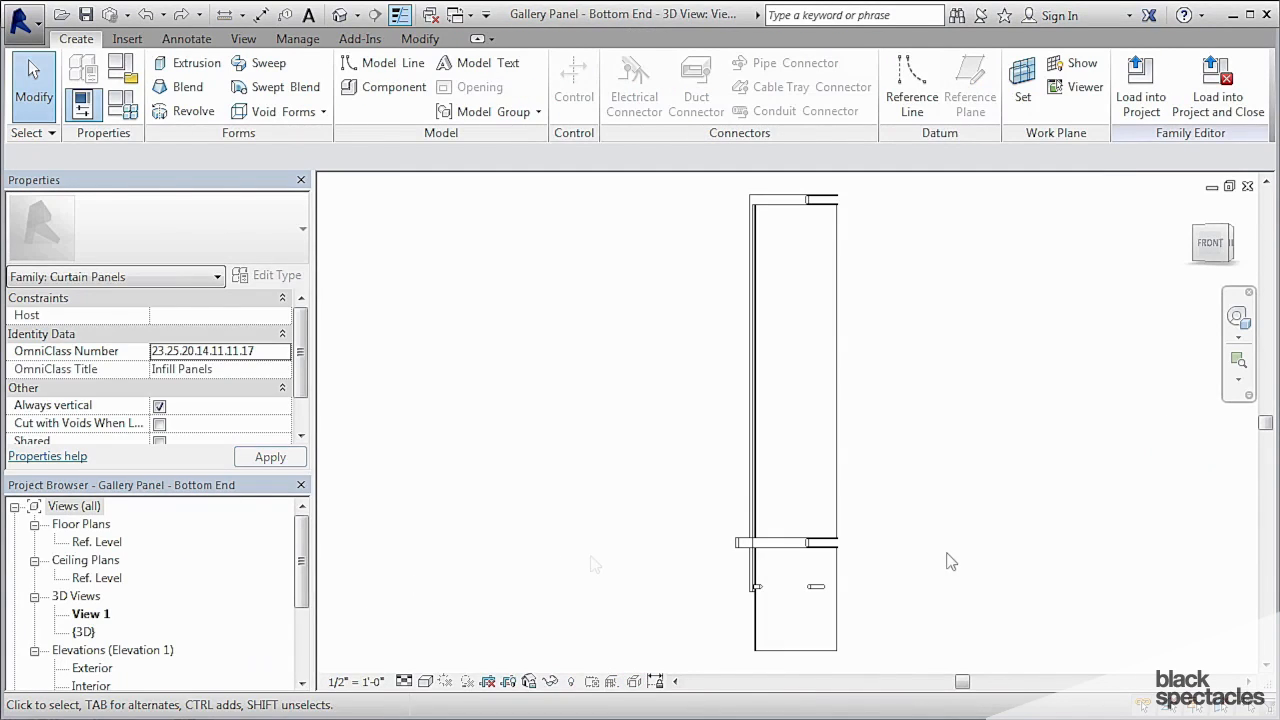
Examine the horizontal frames, single vertical fin and connectors of the Gallery Panel - Bottom End family from several angles.
shift+middle_drag(980, 480, 568, 415)
shift+middle_drag(914, 294, 962, 332)
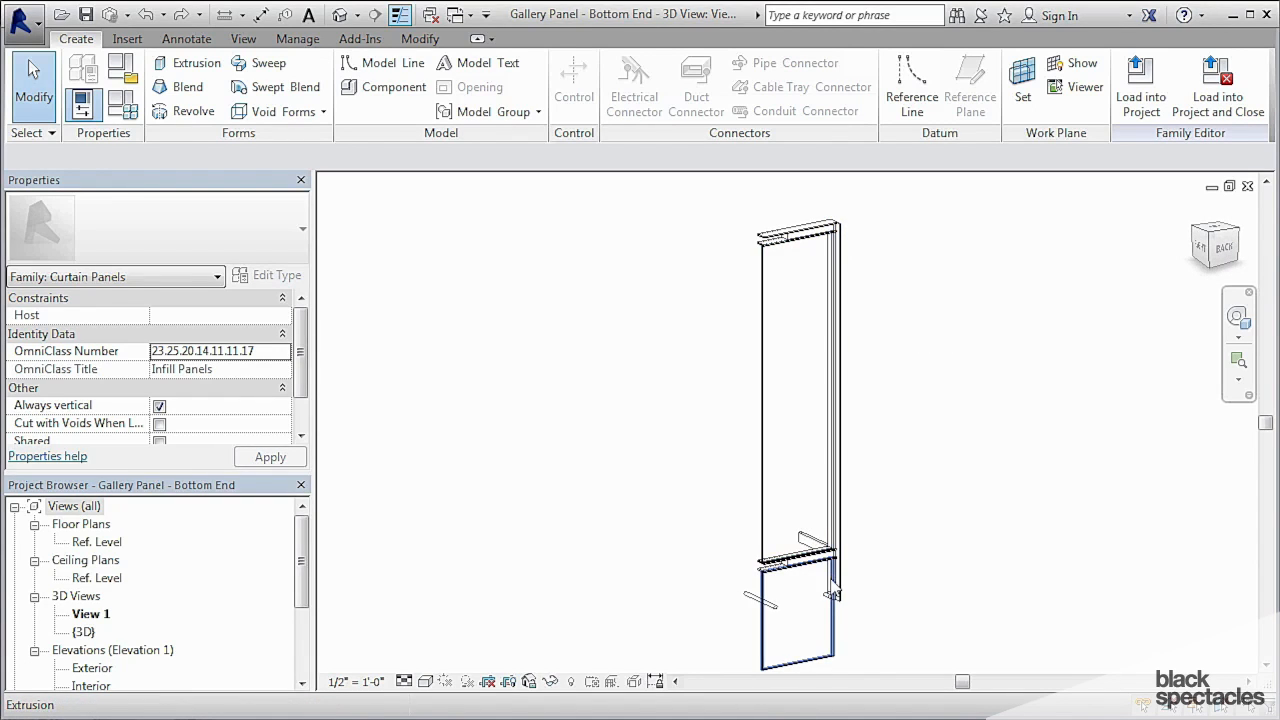
shift+middle_drag(829, 596, 654, 551)
scroll(786, 565, up, 5)
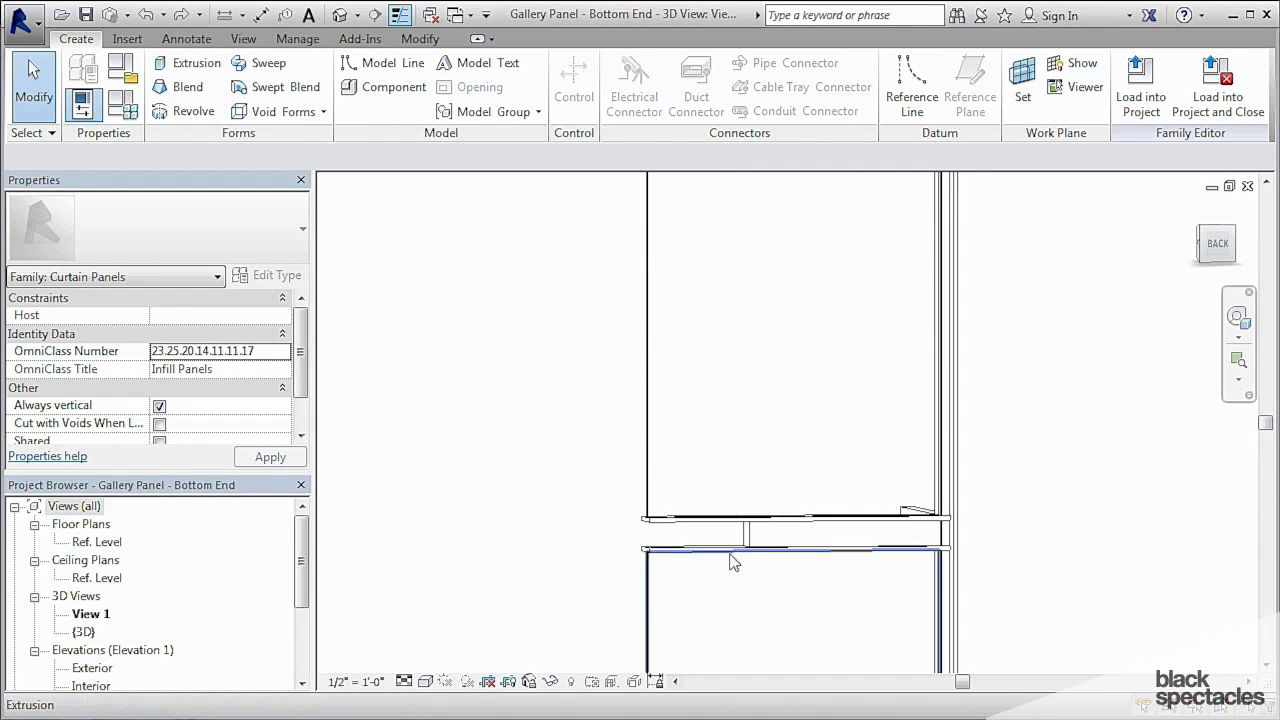
shift+middle_drag(735, 567, 731, 382)
scroll(735, 420, down, 6)
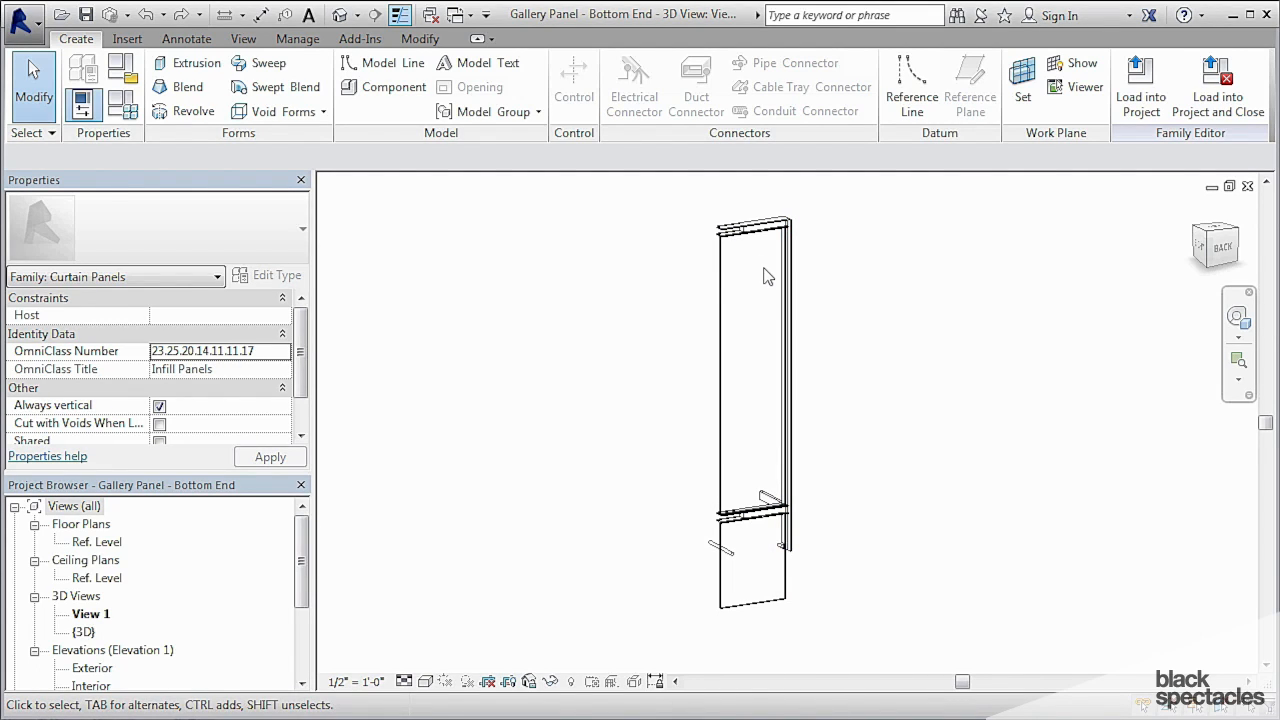
shift+middle_drag(757, 337, 772, 394)
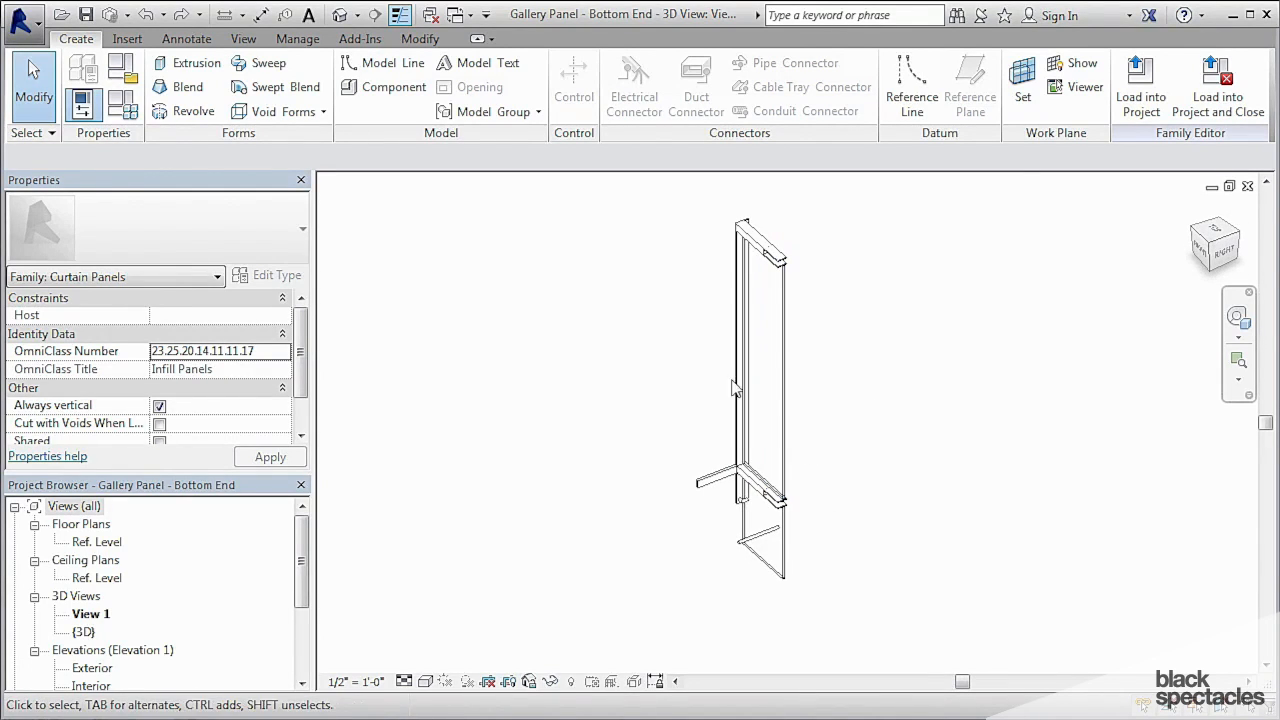
Examine the bottom end panel family's frames, outrigger arm, glass fastener and straight fastener from the back and the side.
scroll(828, 517, up, 4)
shift+middle_drag(828, 517, 818, 478)
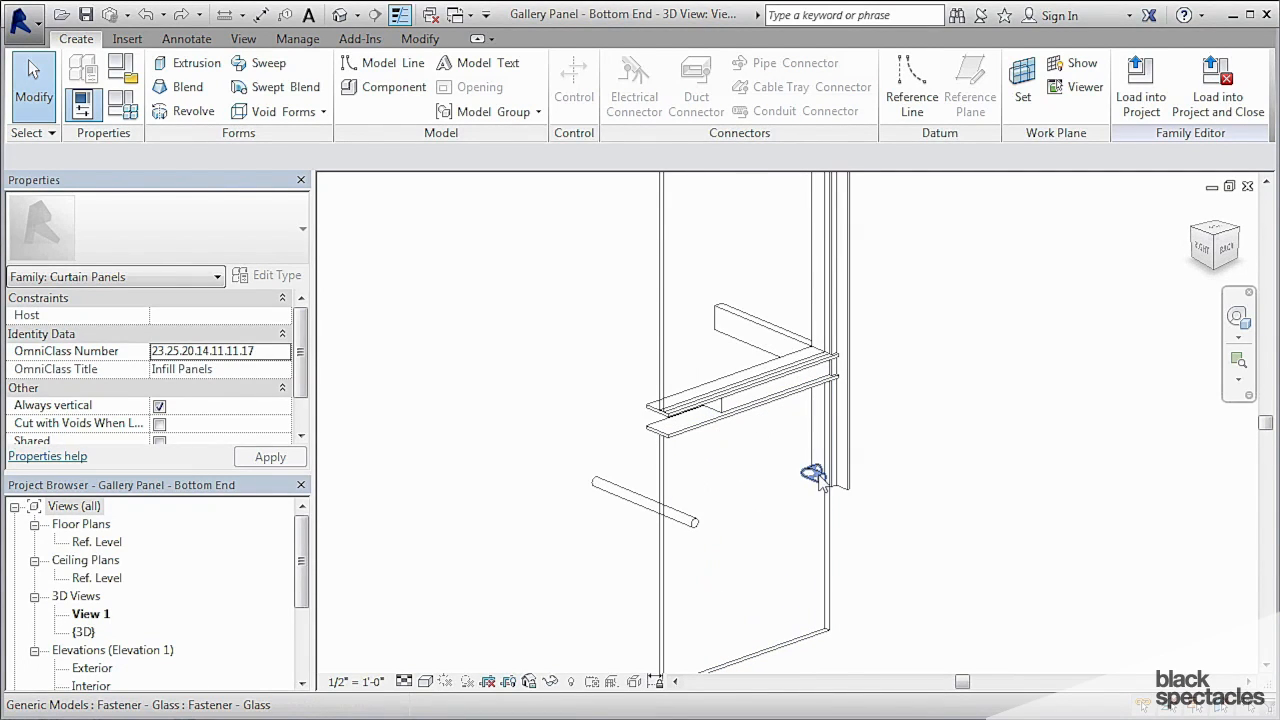
shift+middle_drag(594, 481, 884, 541)
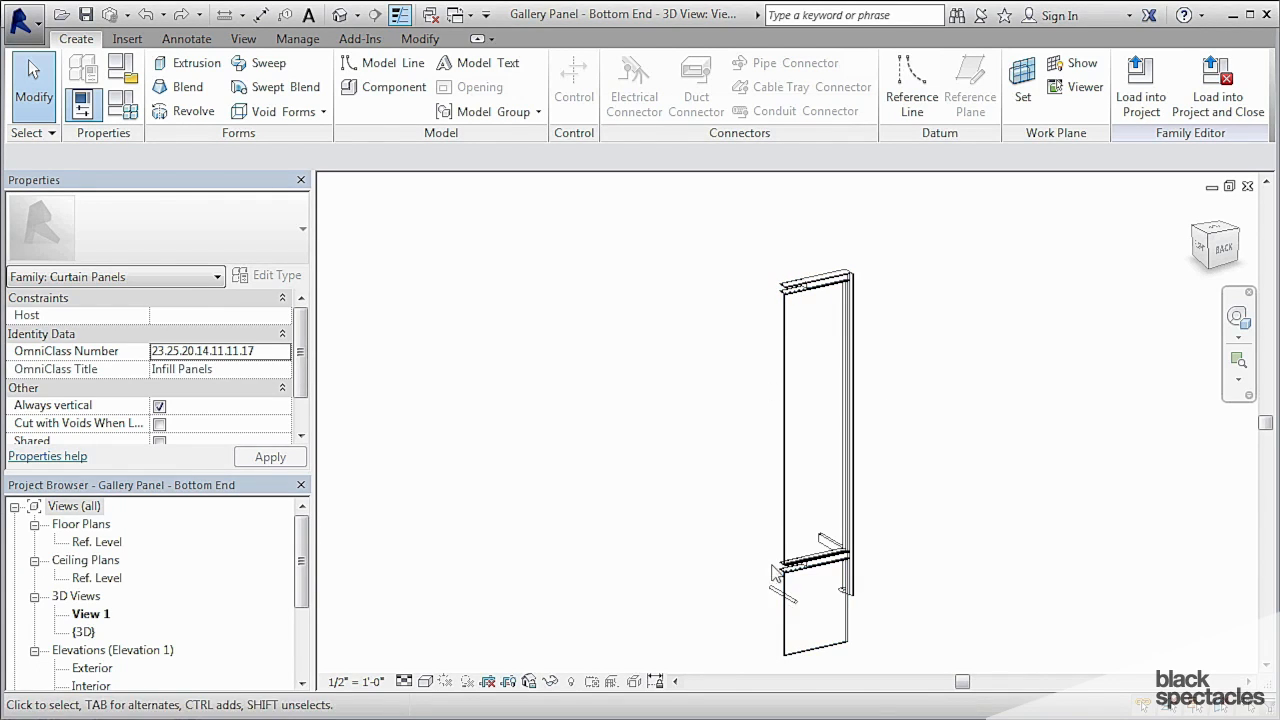
scroll(781, 514, up, 5)
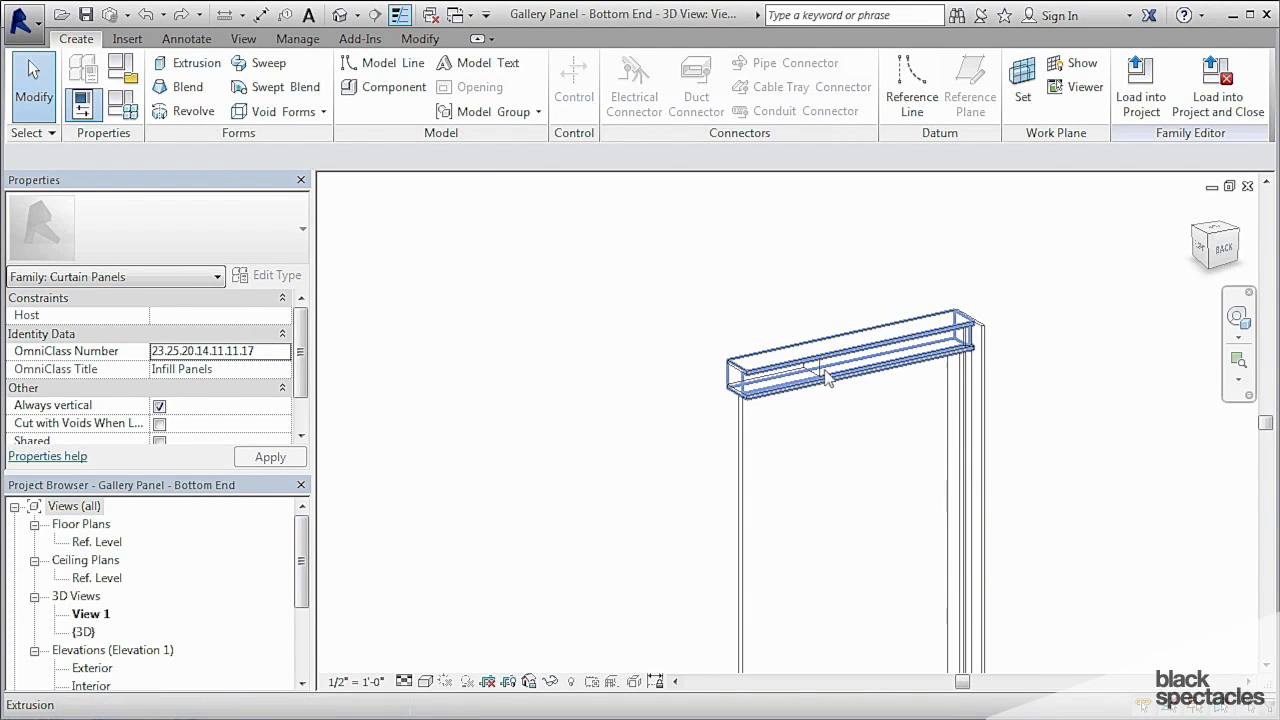
scroll(822, 374, down, 4)
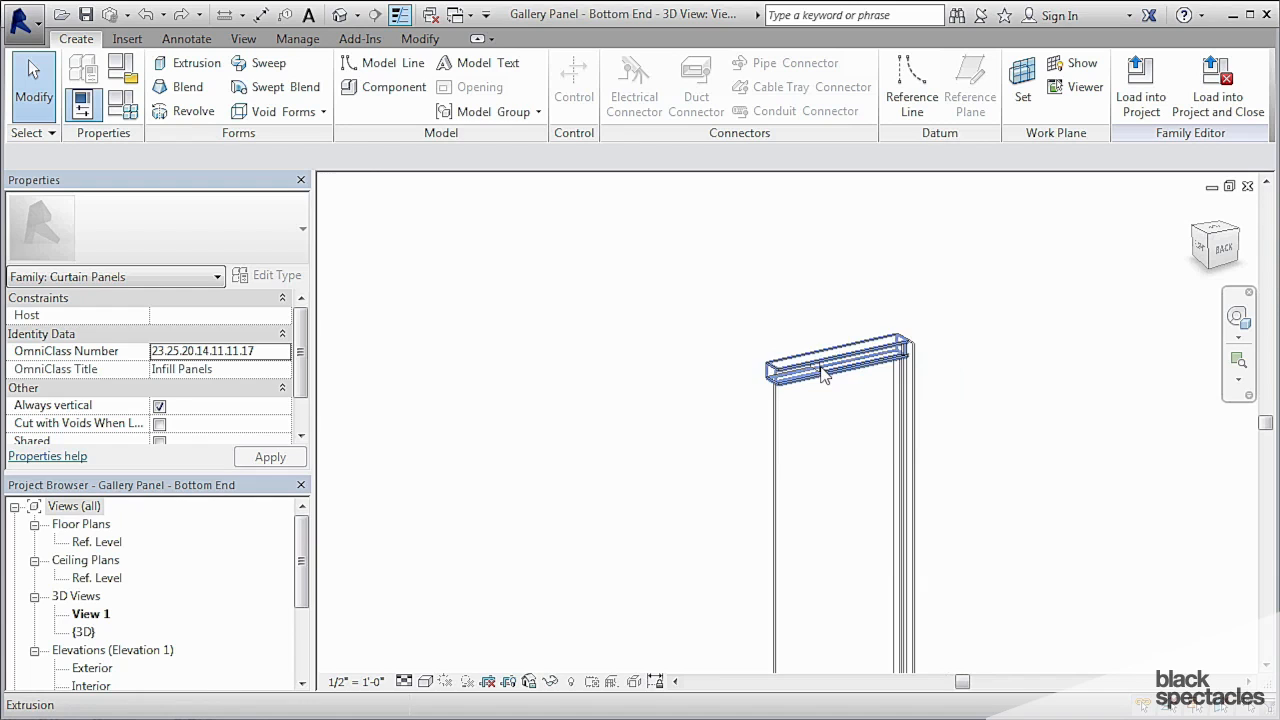
scroll(821, 534, up, 3)
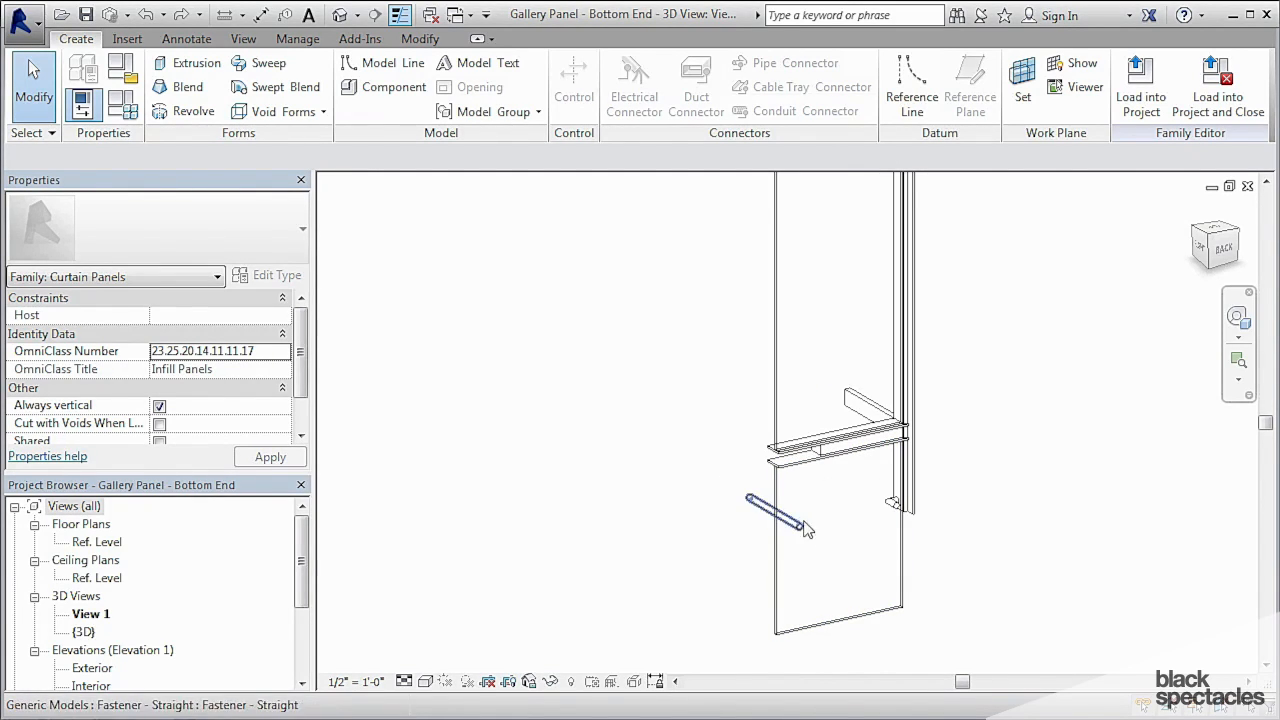
shift+middle_drag(806, 530, 852, 447)
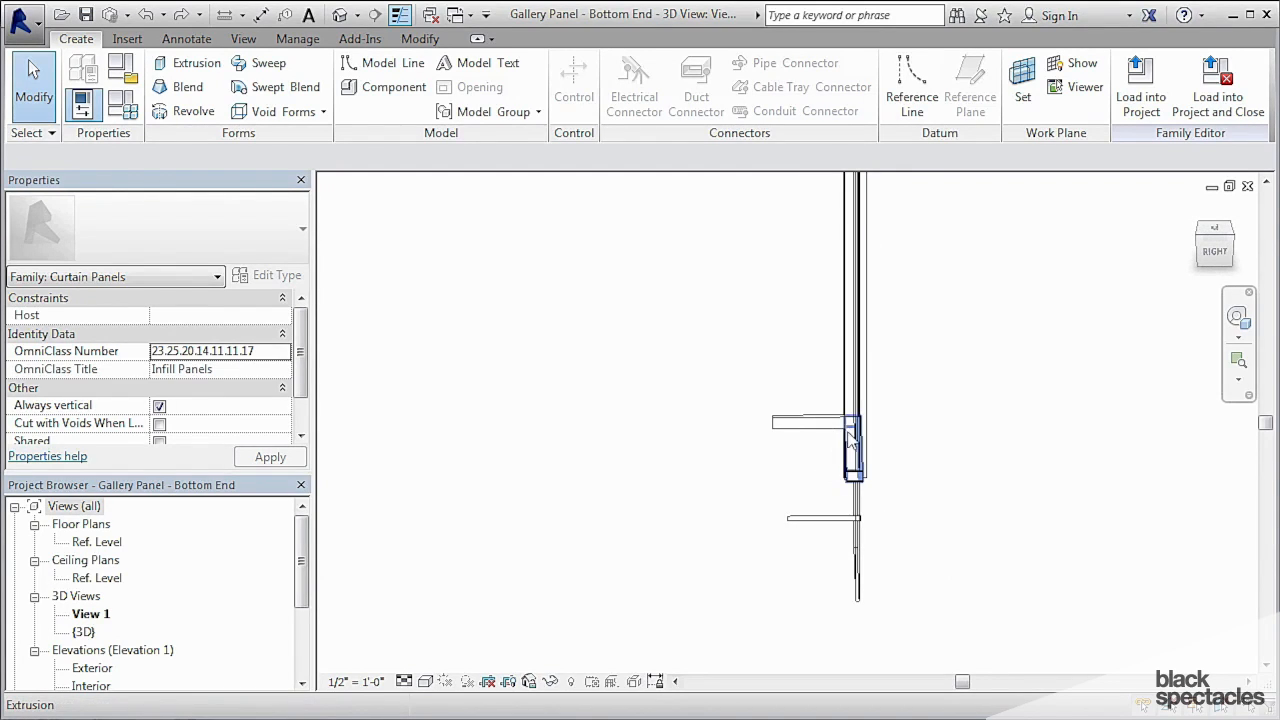
shift+middle_drag(777, 437, 890, 515)
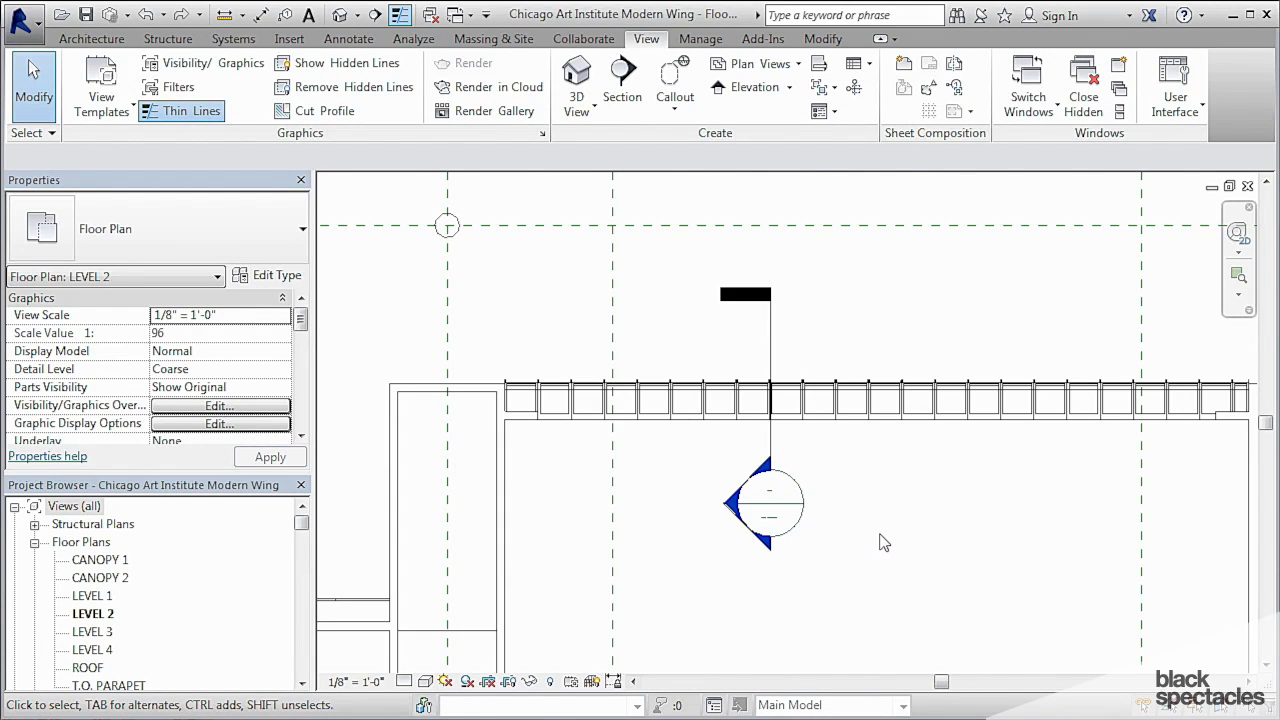
In the 3D view, split the last bay beside the pier off the Gallery Wall - Bottom curtain wall.
scroll(884, 521, down, 3)
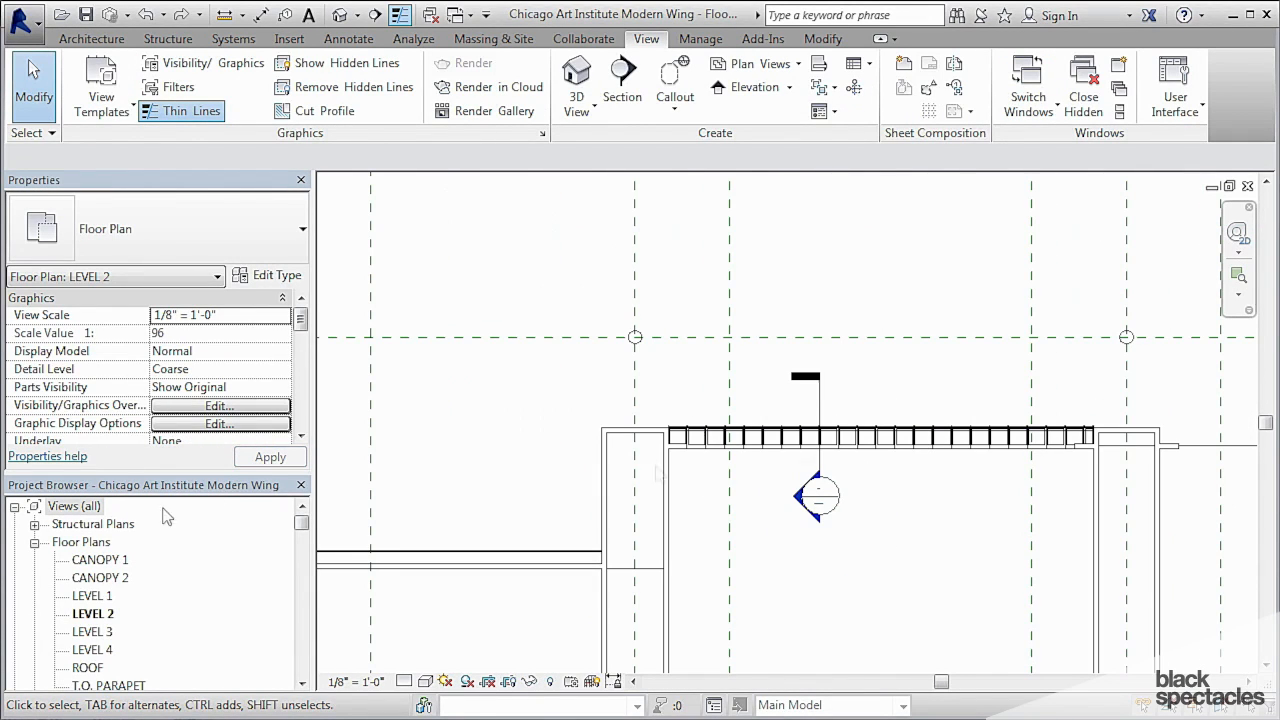
click(340, 15)
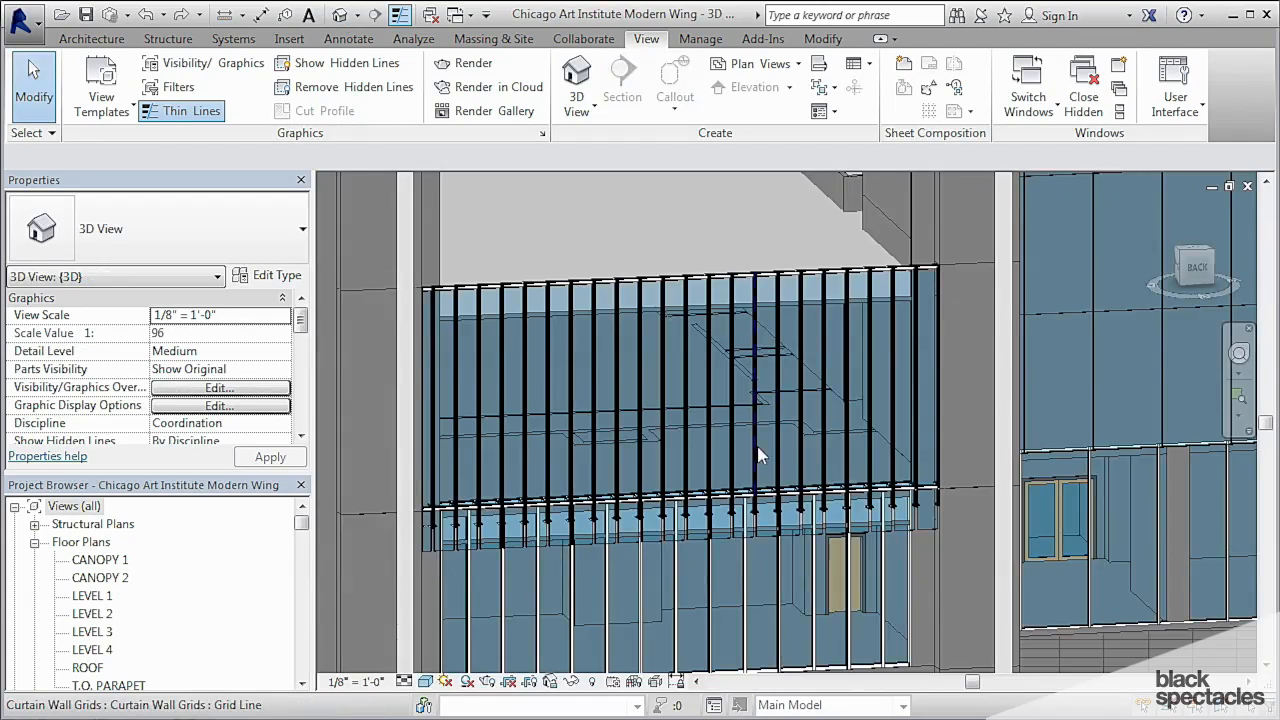
scroll(758, 446, up, 5)
middle_drag(520, 420, 548, 185)
scroll(842, 217, up, 2)
middle_drag(842, 217, 826, 429)
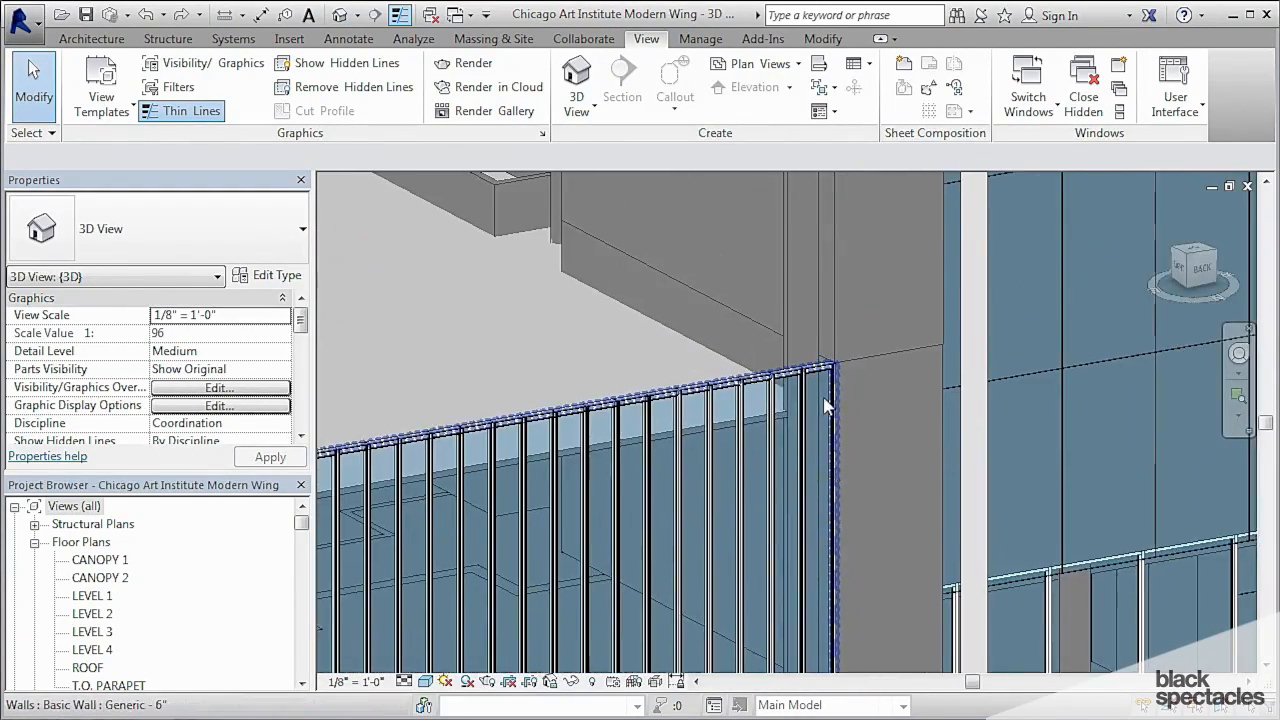
scroll(815, 405, up, 1)
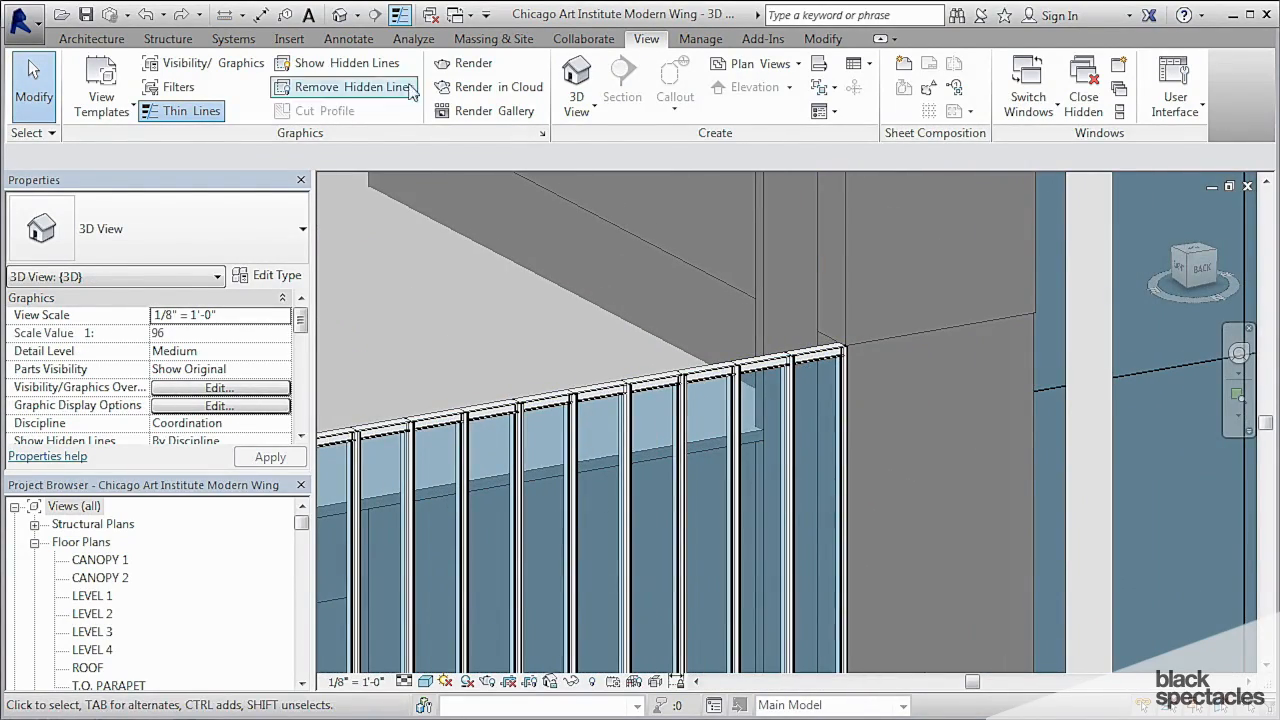
click(823, 39)
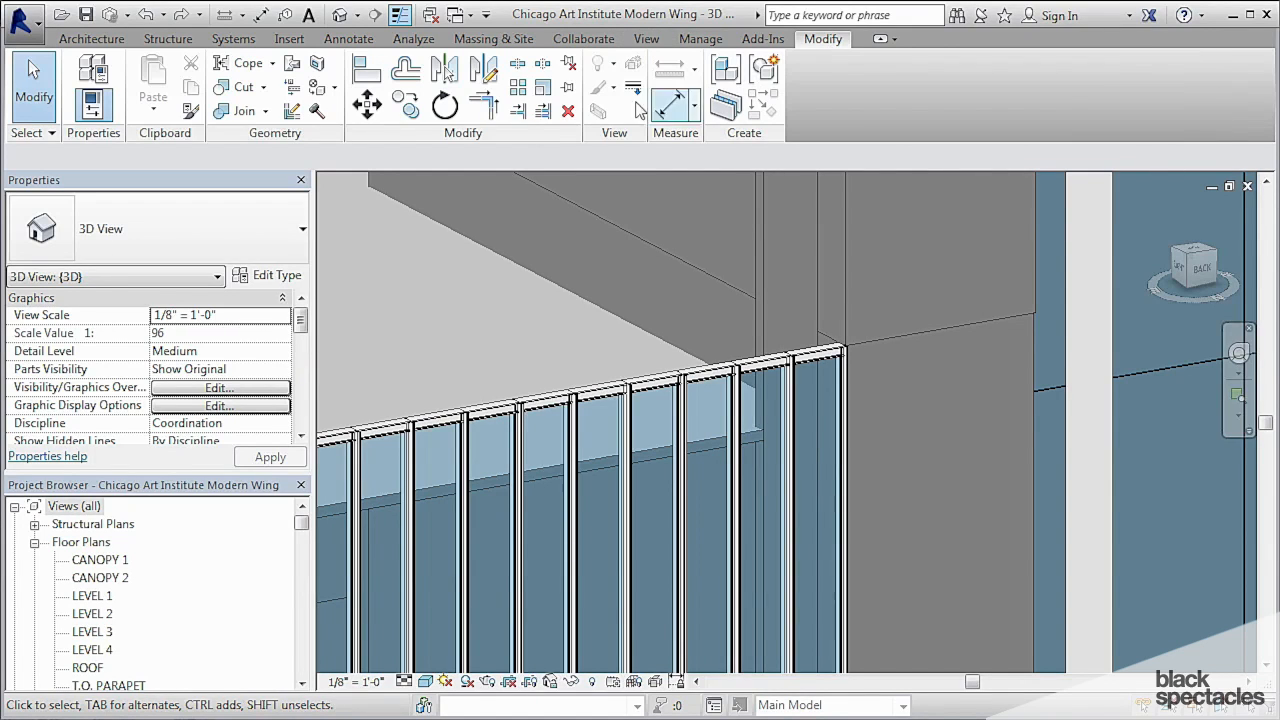
click(519, 66)
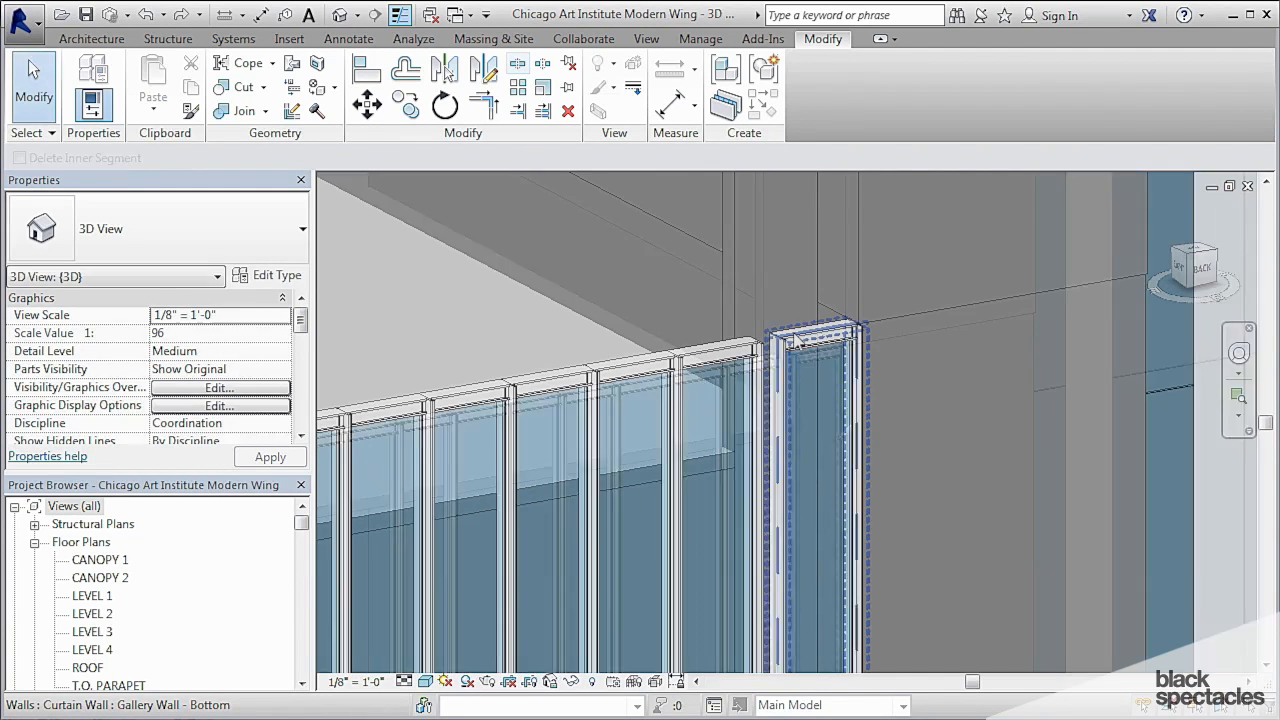
Duplicate the split-off bay's type as Gallery Wall - Bottom End and set its curtain panel to Gallery Panel - Bottom End.
click(815, 500)
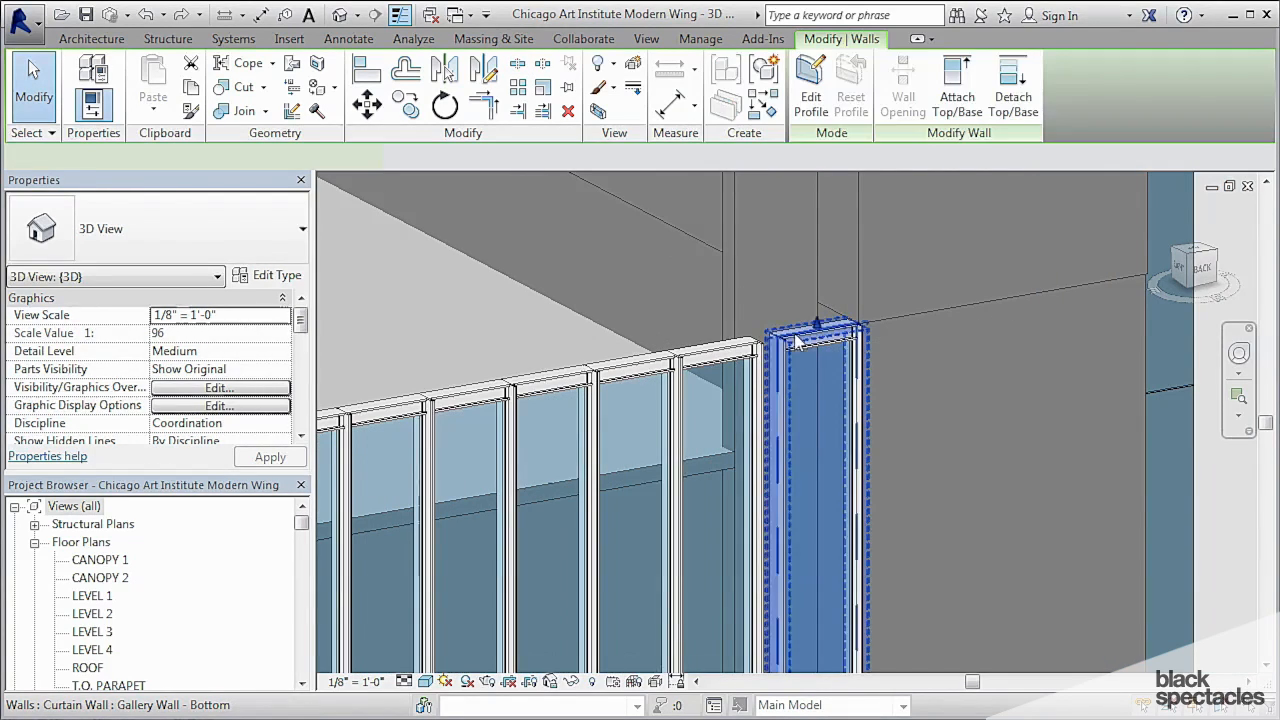
click(274, 275)
click(588, 143)
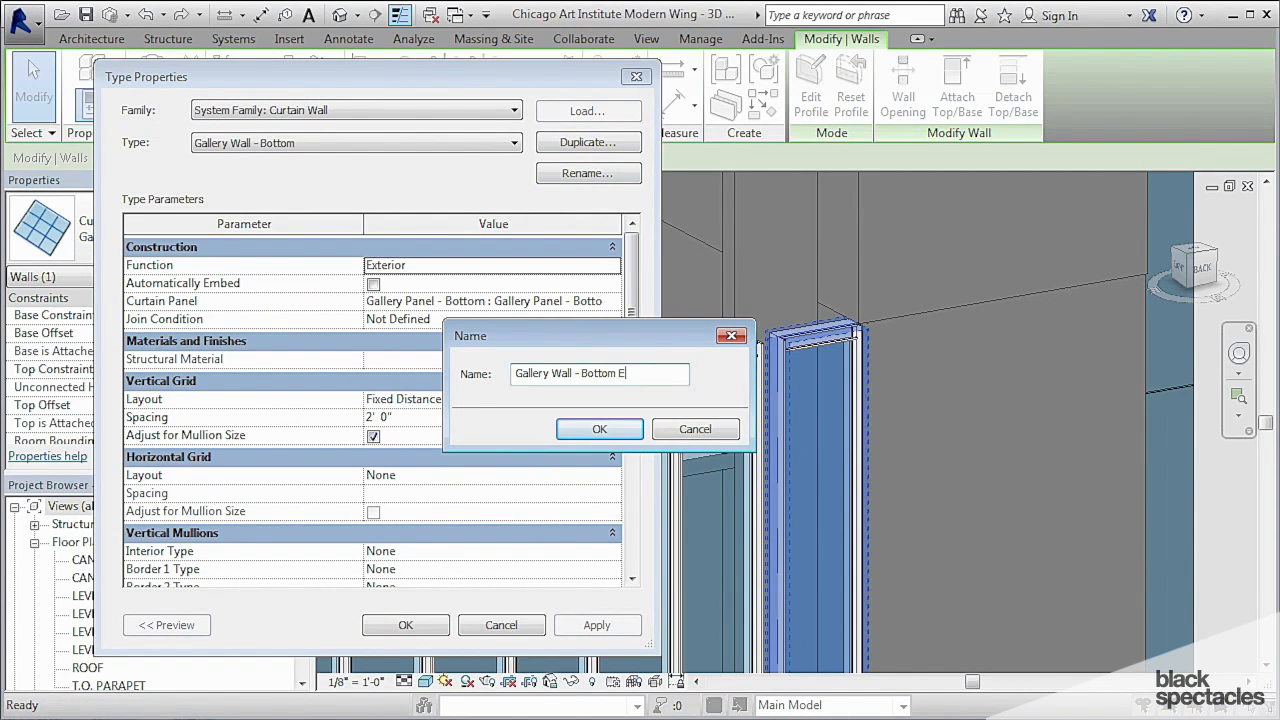
click(600, 429)
click(612, 301)
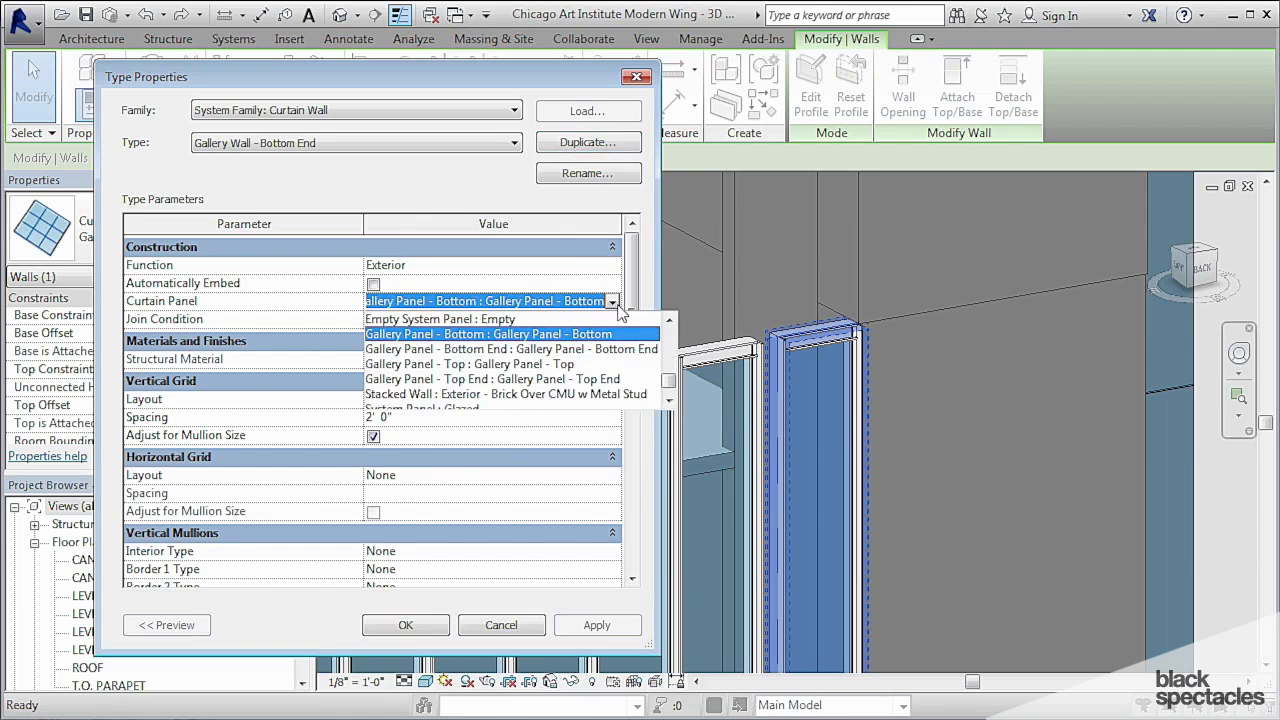
click(610, 350)
click(405, 625)
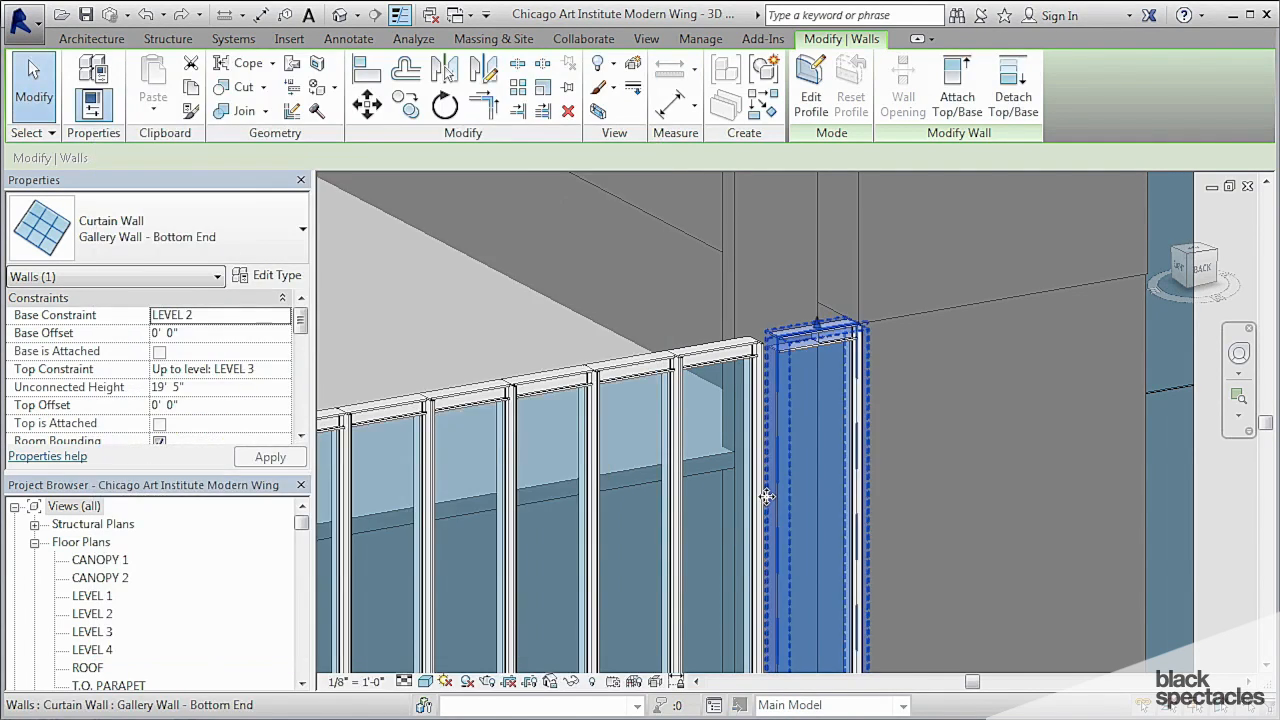
Stretch the Bottom End wall's inner end past its outer end across the pier face, to a length of about 2' 7".
scroll(788, 428, up, 3)
key(Escape)
scroll(737, 480, up, 5)
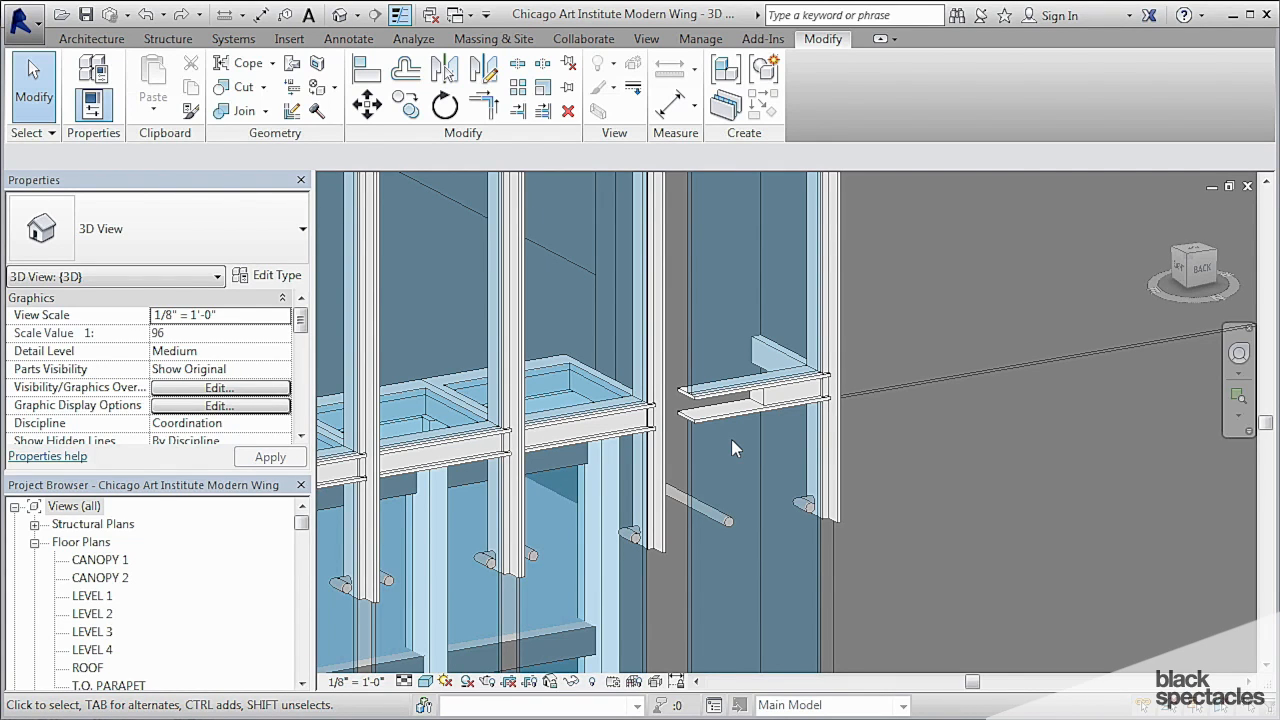
click(692, 402)
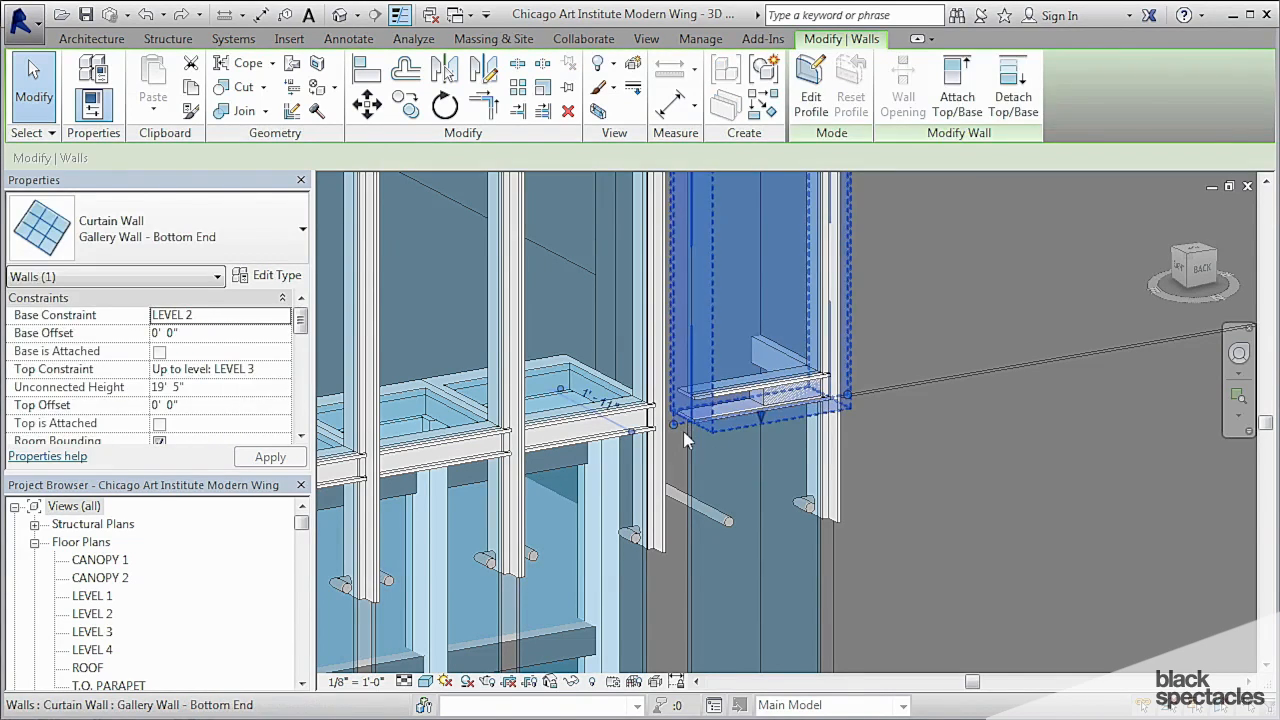
drag(674, 427, 1049, 382)
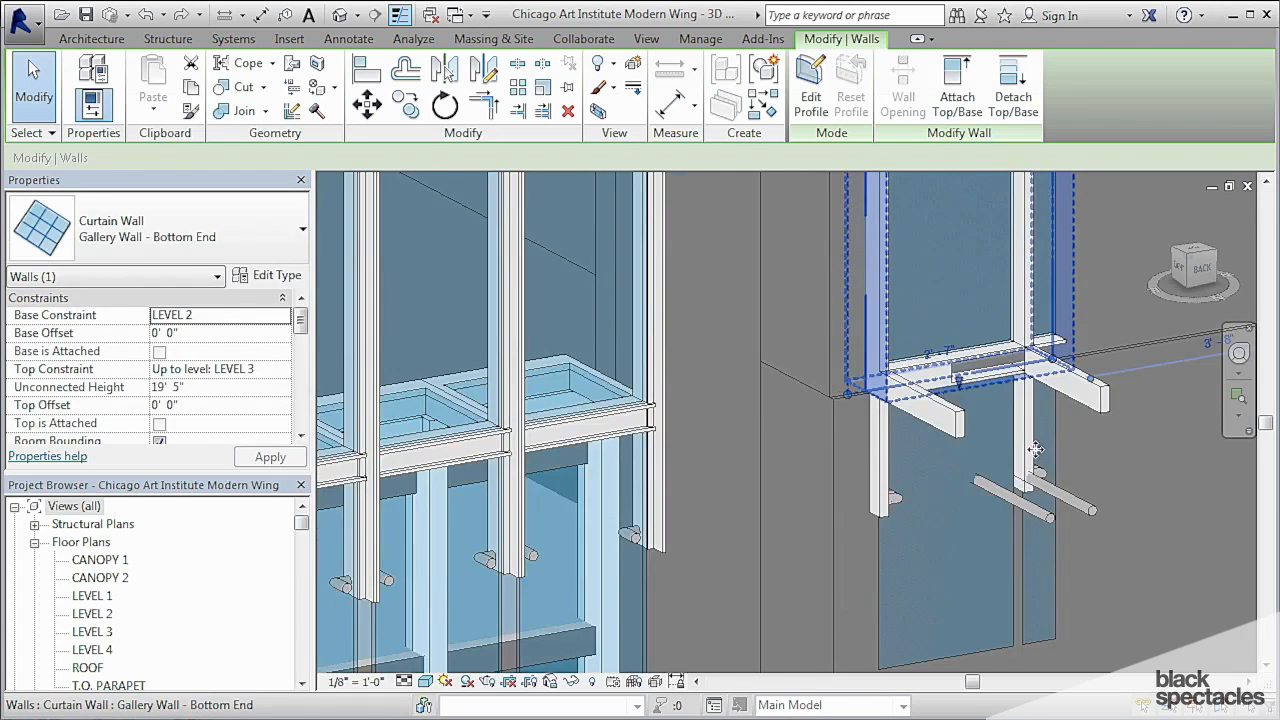
scroll(1037, 445, down, 3)
middle_drag(1034, 394, 1043, 532)
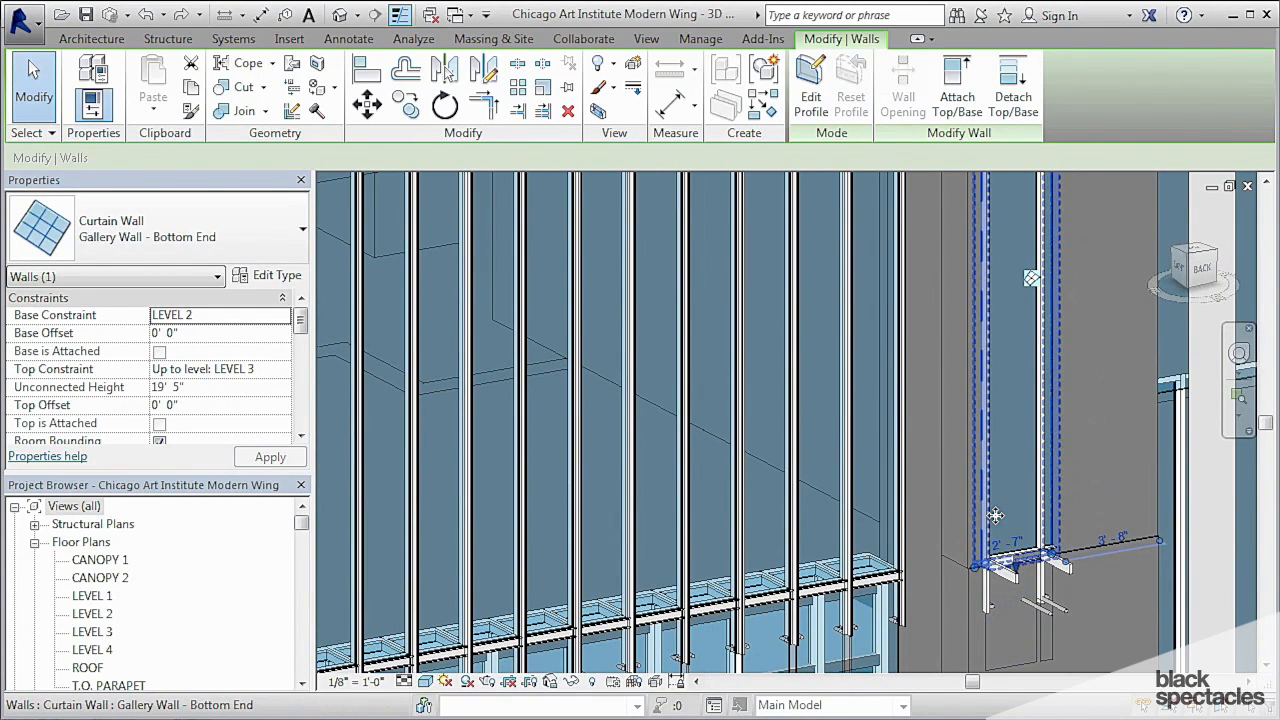
In the LEVEL 2 floor plan, flip the orientation of the Gallery Wall - Bottom End curtain wall on the pier.
key(ctrl+Tab)
scroll(669, 438, up, 5)
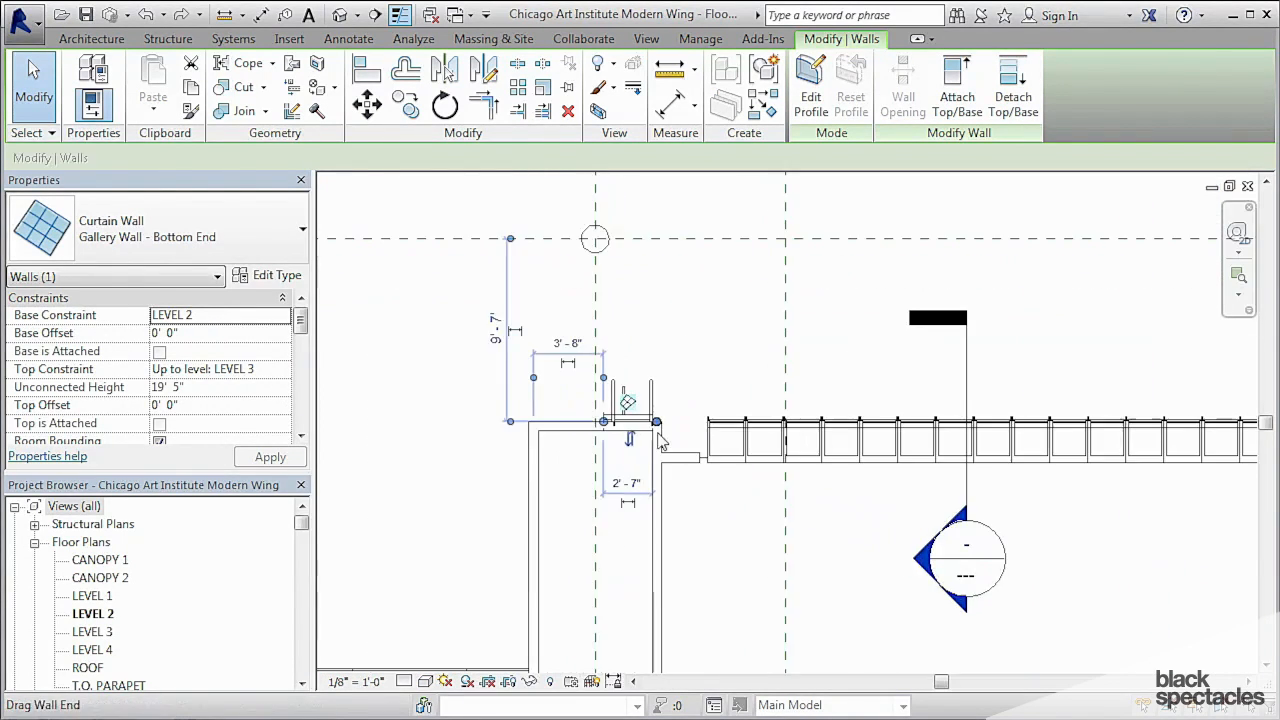
scroll(628, 445, up, 2)
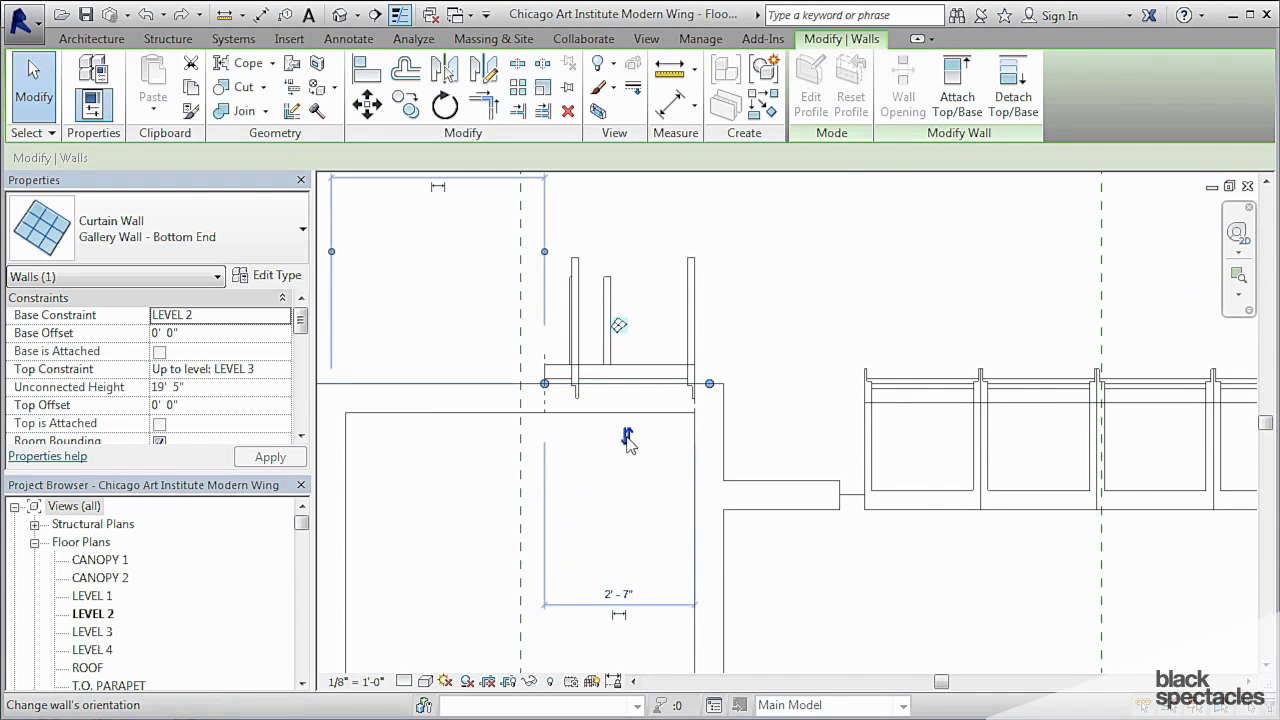
click(627, 437)
key(a)
key(l)
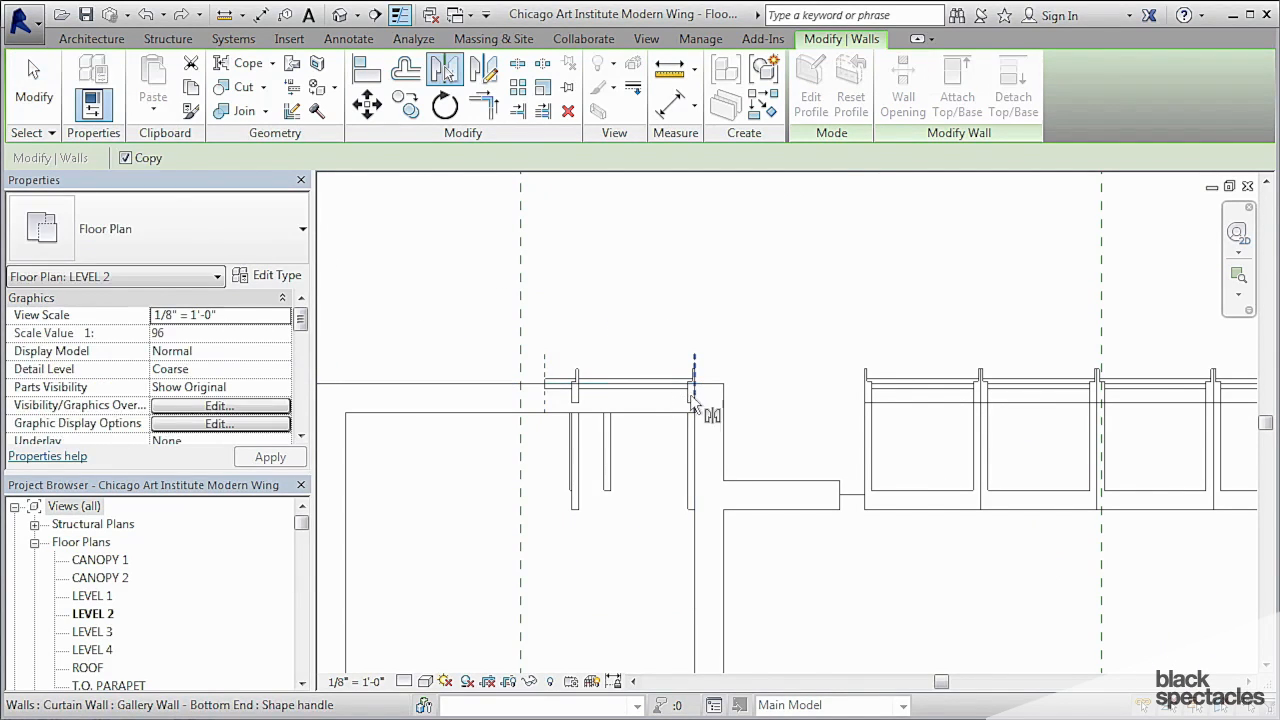
key(Escape)
Try to move the flipped Bottom End wall outward off the pier, unjoining the joined elements.
click(667, 393)
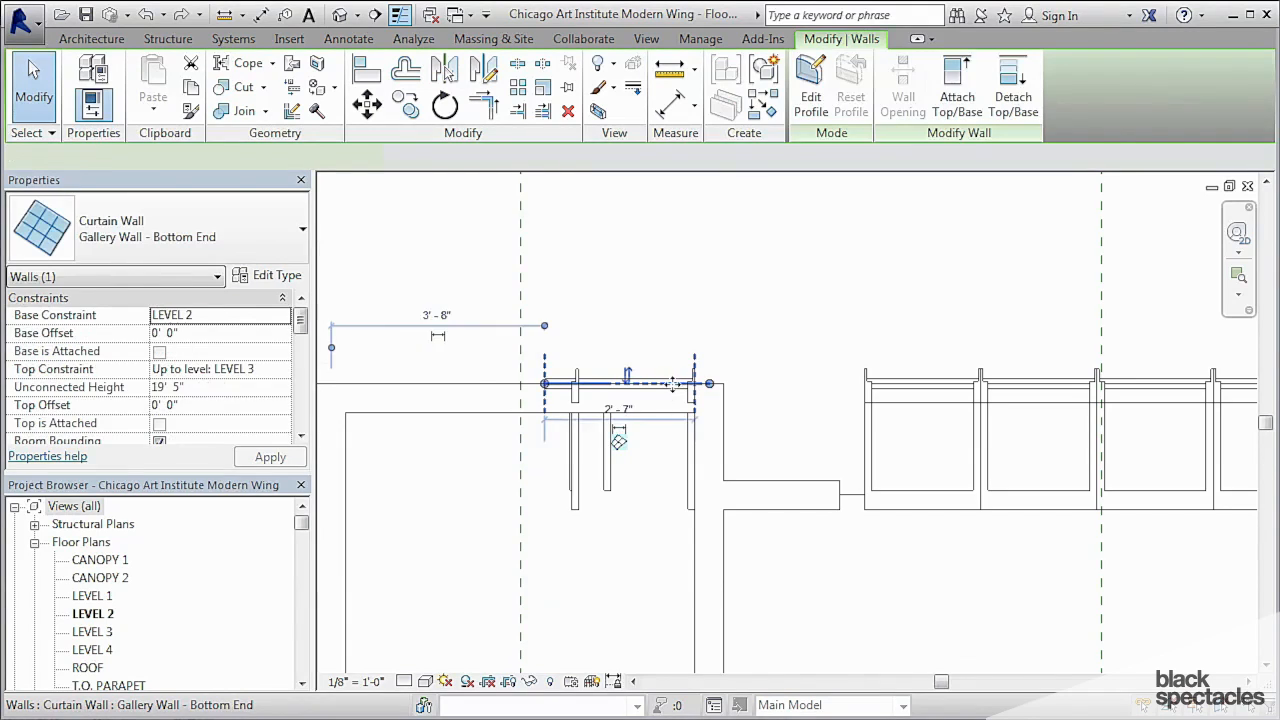
scroll(680, 393, up, 1)
key(m)
key(m)
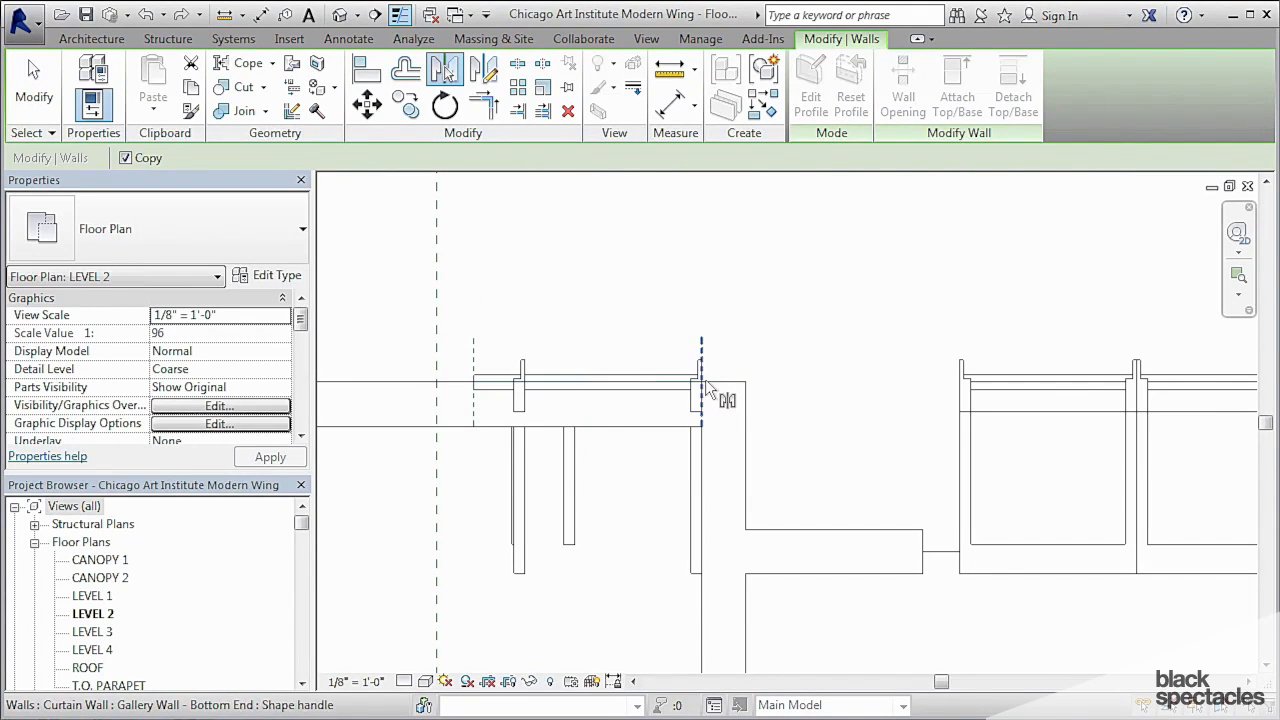
click(367, 104)
click(725, 440)
click(634, 250)
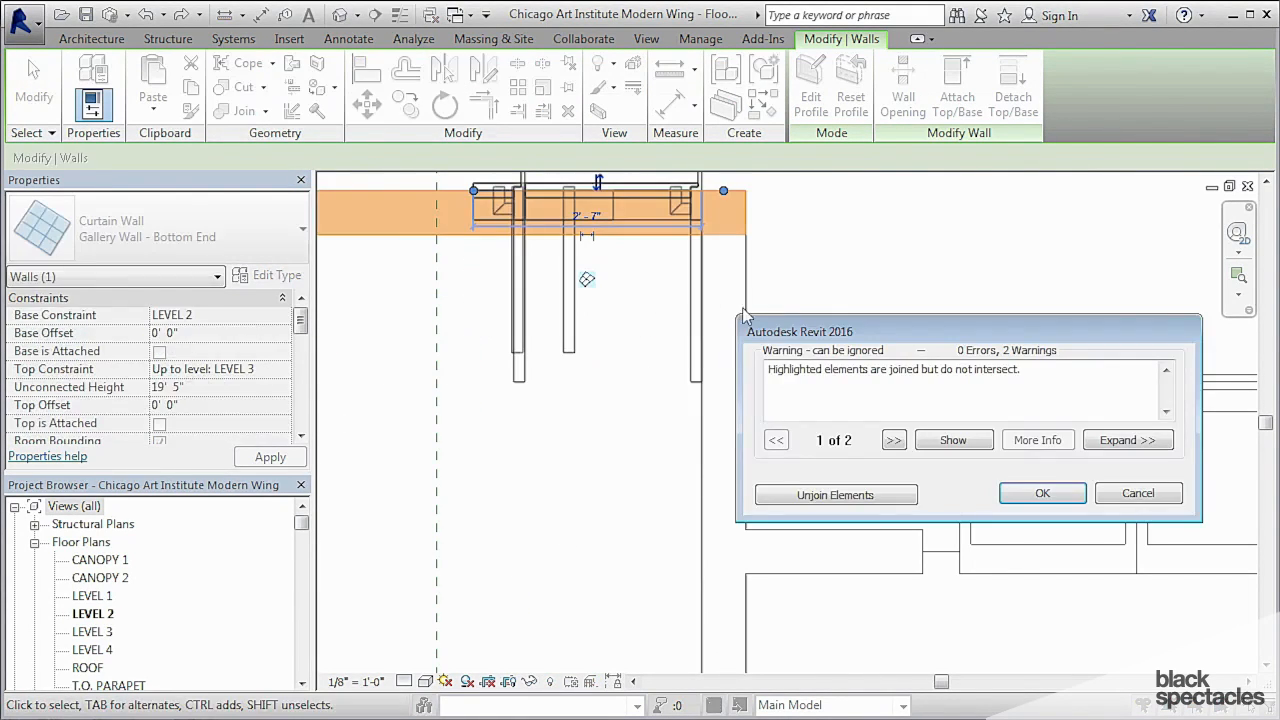
click(858, 497)
middle_drag(748, 295, 708, 460)
key(Escape)
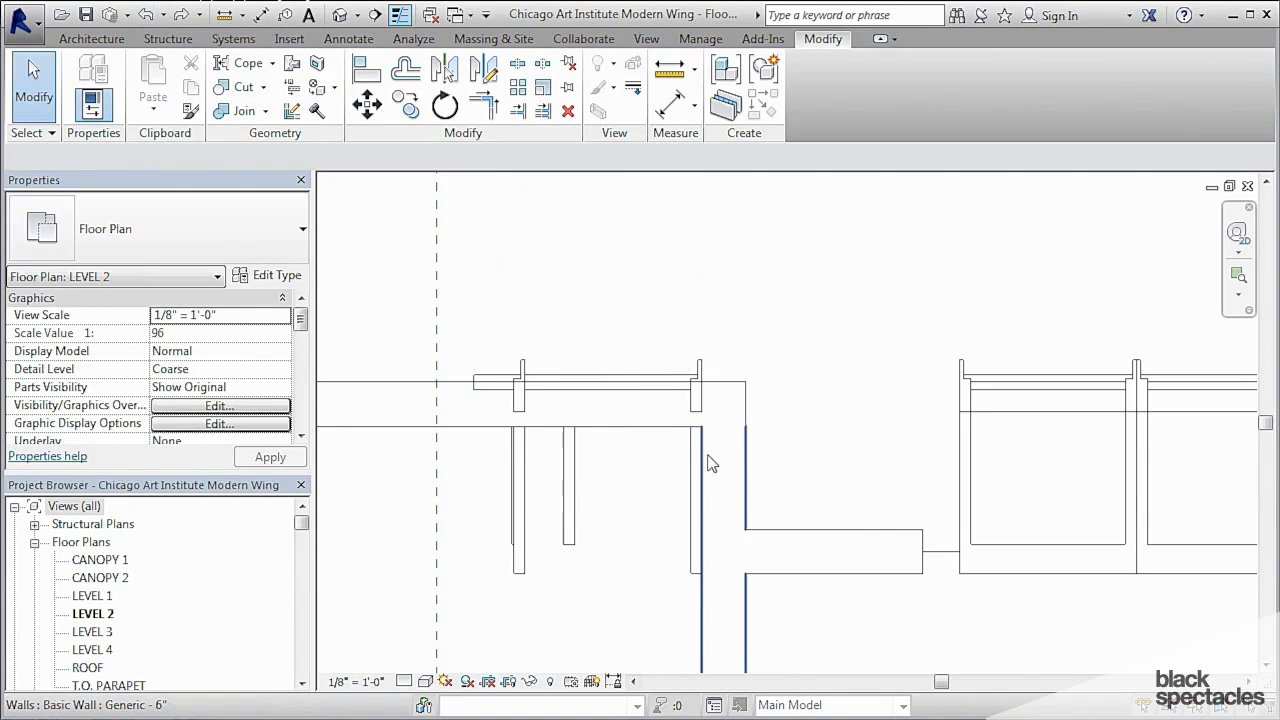
Copy the Gallery Wall - Bottom End curtain wall straight outward about 2' 7", clear of the pier.
scroll(706, 445, down, 2)
click(632, 403)
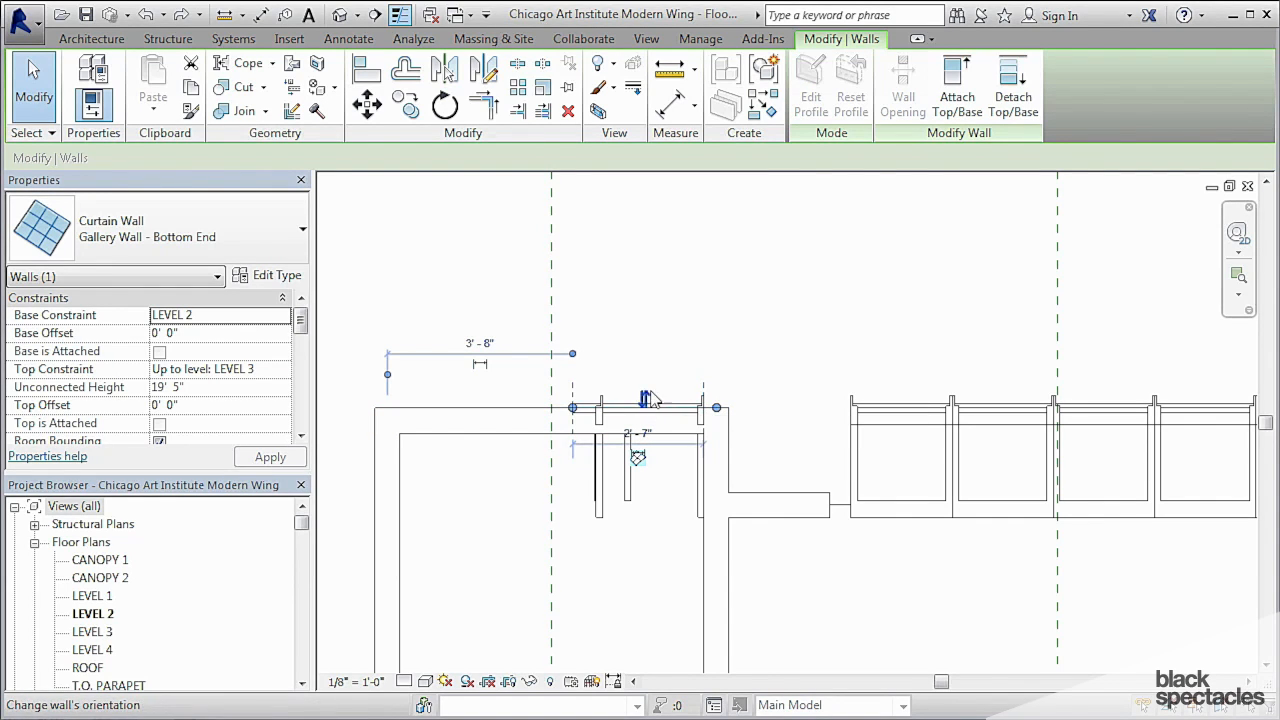
drag(660, 407, 661, 406)
click(661, 407)
click(660, 277)
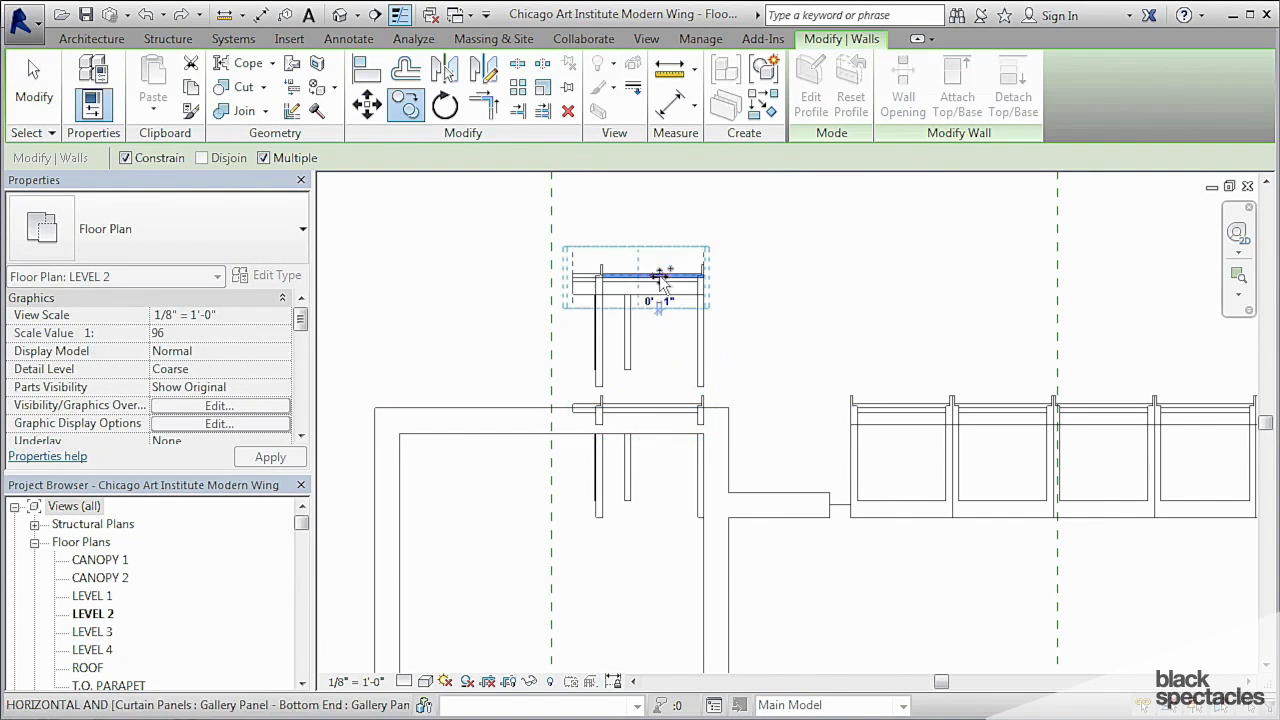
key(Escape)
key(Escape)
Delete the original Gallery Wall - Bottom End curtain wall that overlaps the pier face.
click(604, 468)
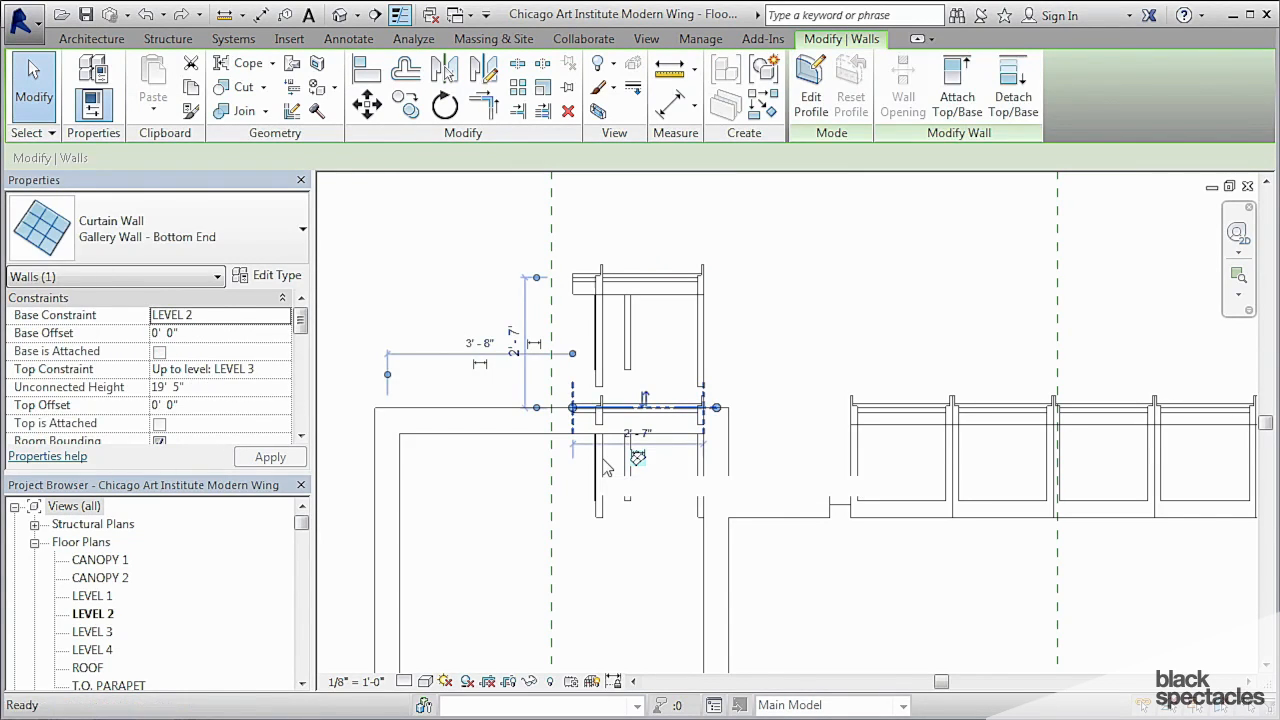
key(Delete)
middle_drag(647, 421, 646, 450)
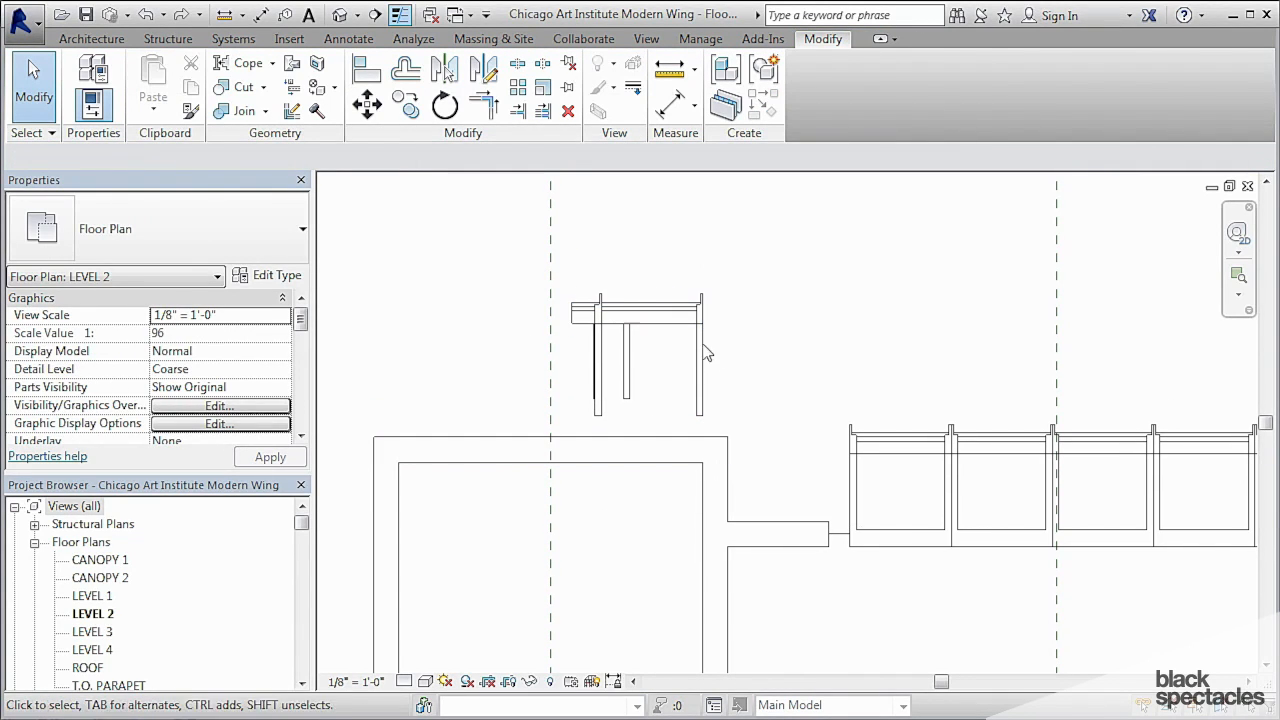
Set the Gallery Wall - Bottom End type's vertical grid layout to None and delete its type-generated gridlines.
click(699, 315)
middle_drag(697, 332, 693, 381)
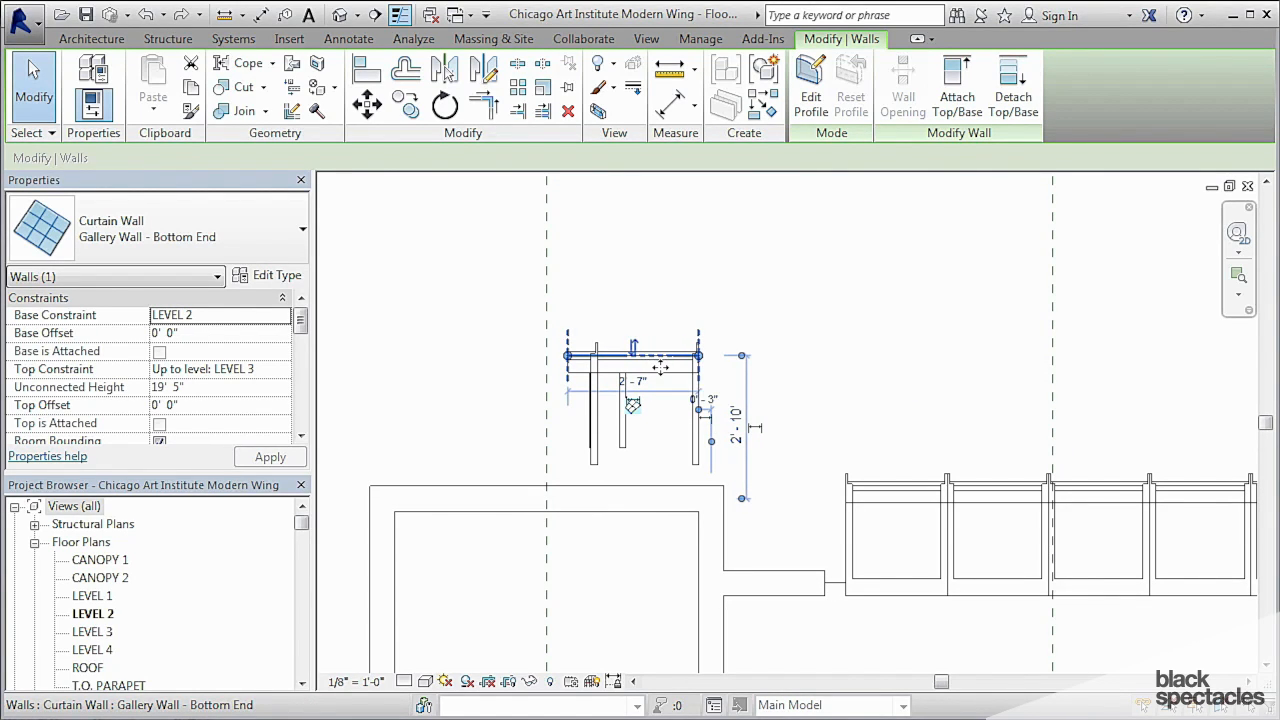
click(276, 280)
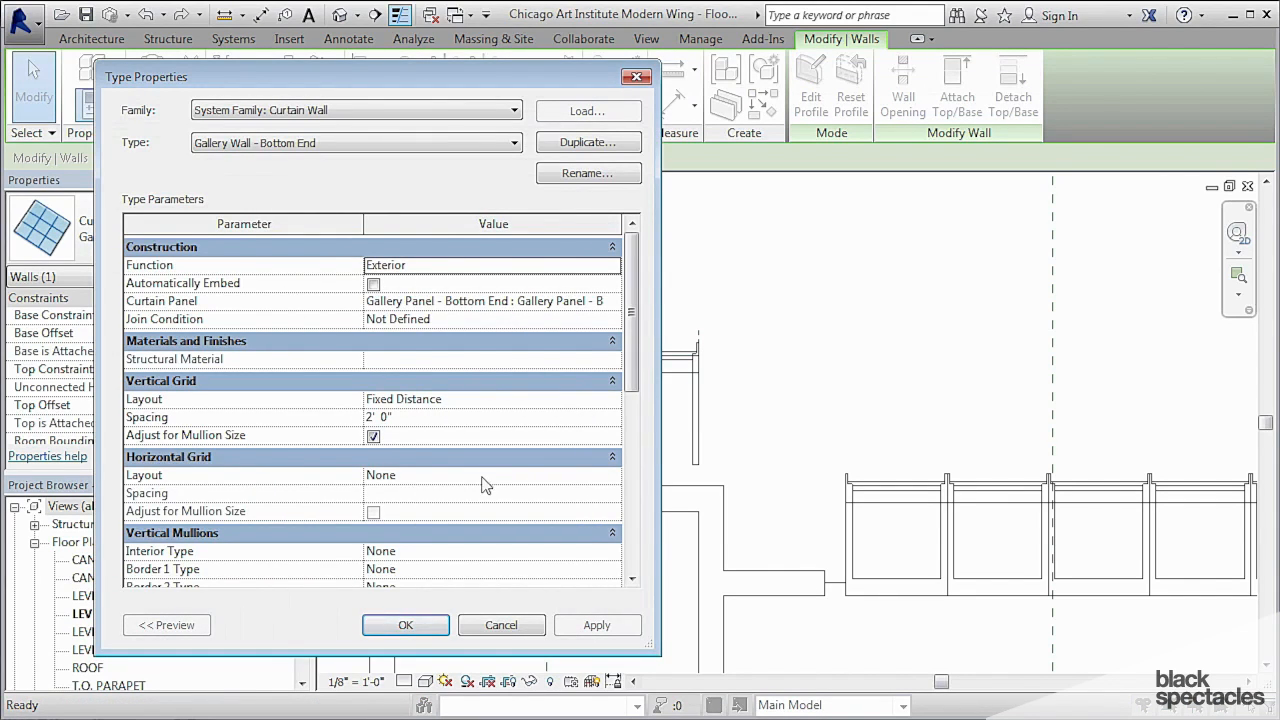
click(495, 400)
click(530, 400)
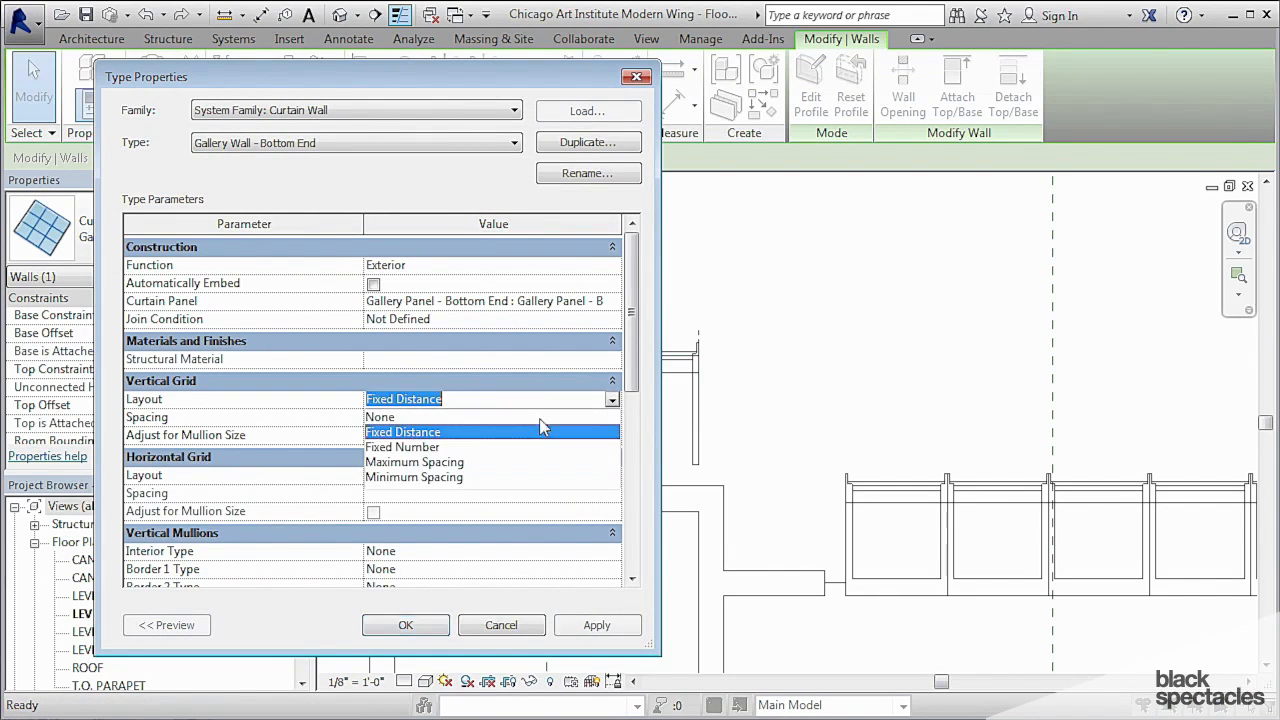
click(391, 417)
click(405, 625)
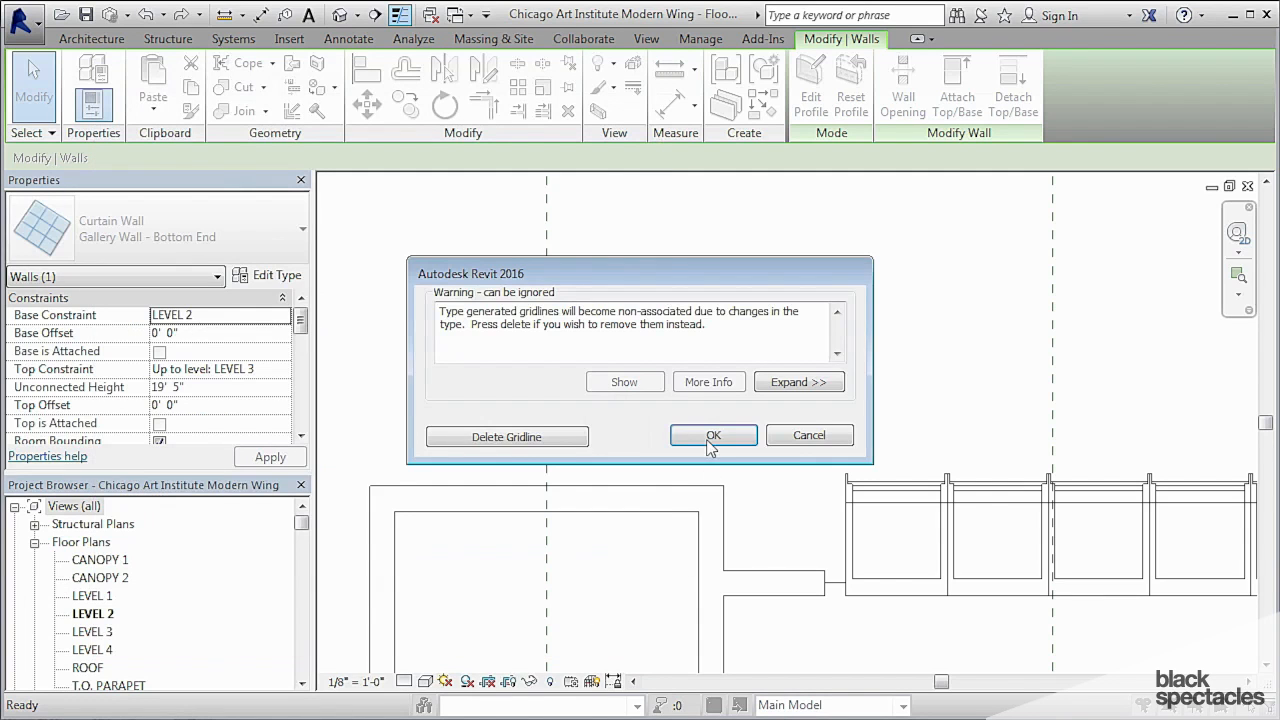
click(506, 437)
Move the Gallery Wall - Bottom End wall, with Constrain off, so its endpoint meets the end of the adjoining gallery curtain wall.
scroll(708, 349, up, 2)
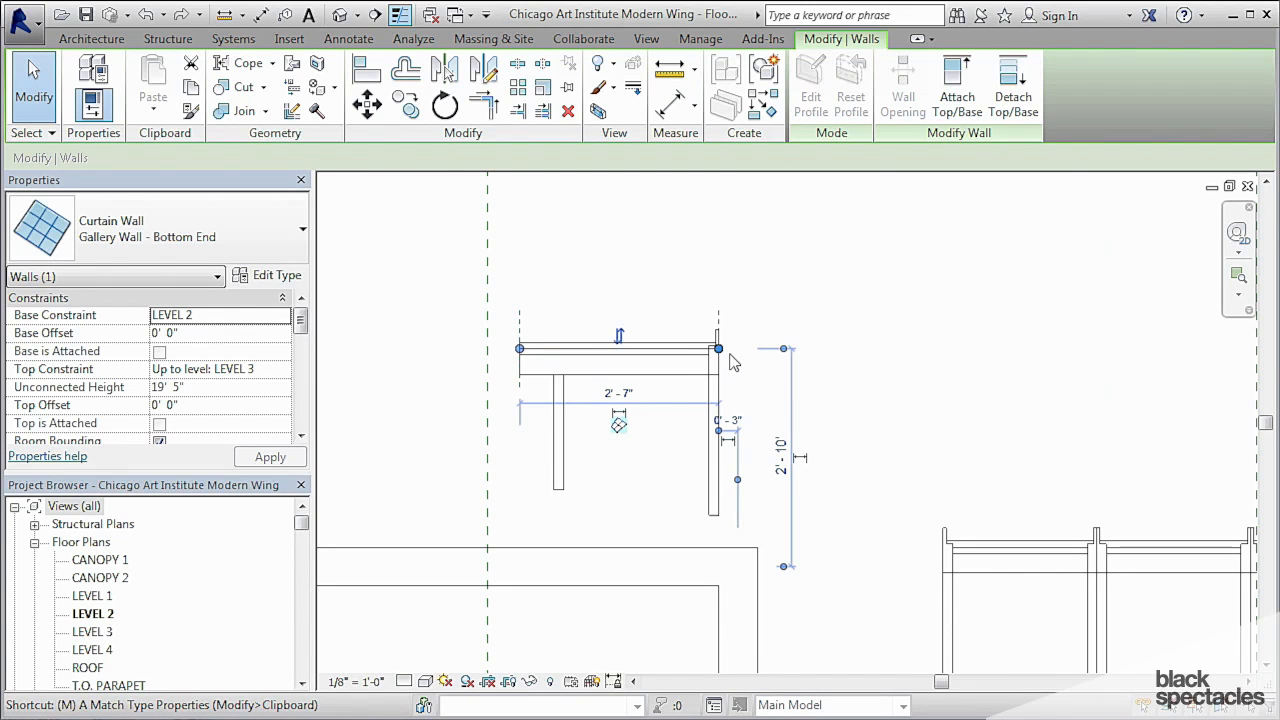
key(m)
key(v)
key(m)
key(m)
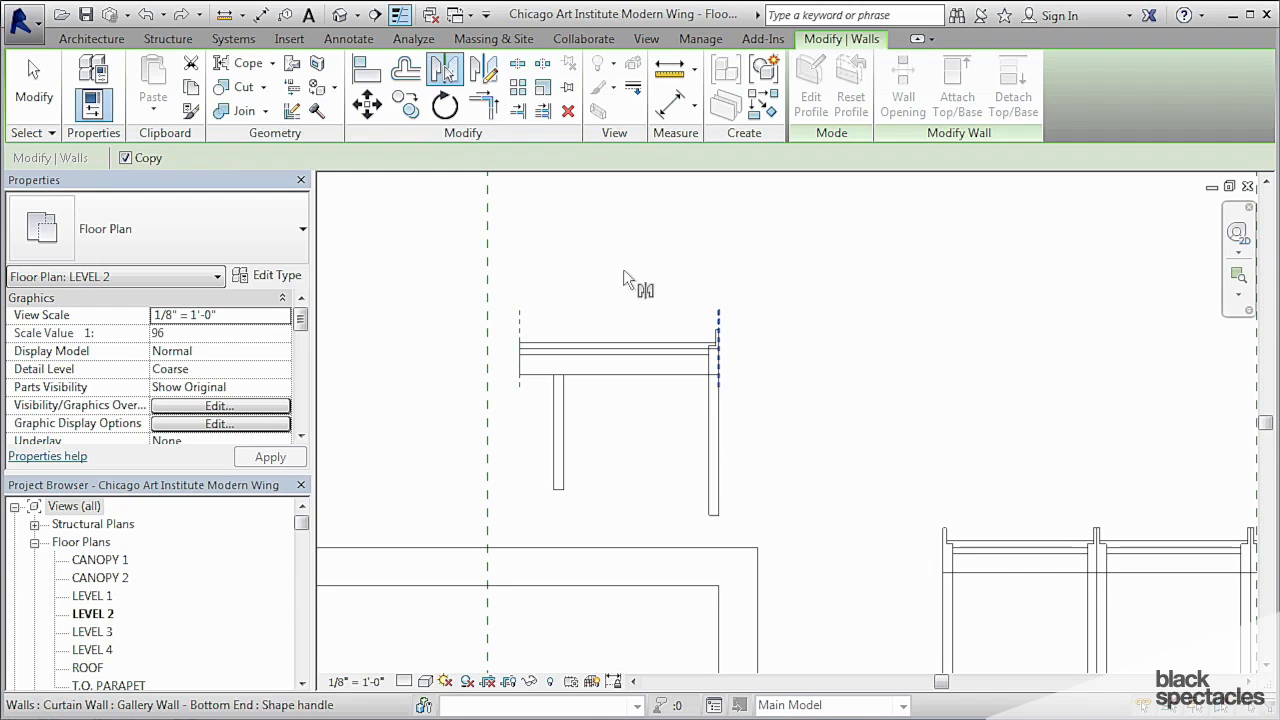
key(m)
key(v)
click(729, 357)
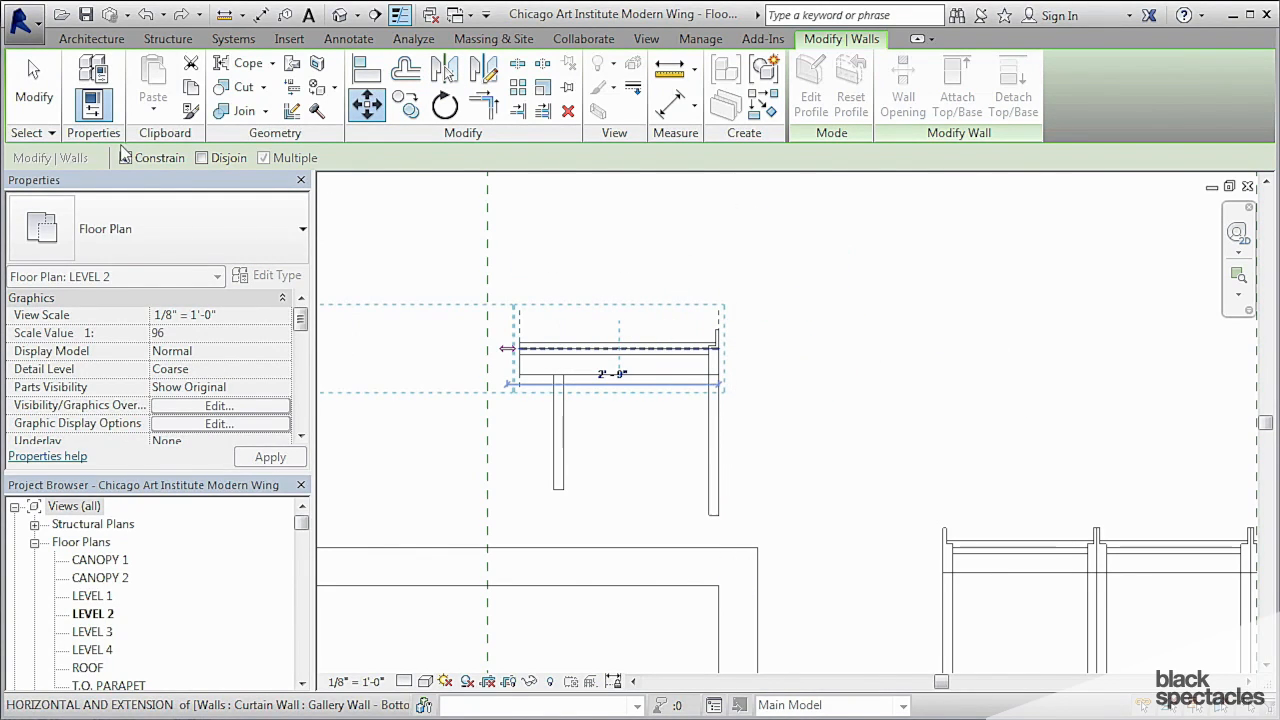
scroll(785, 400, up, 2)
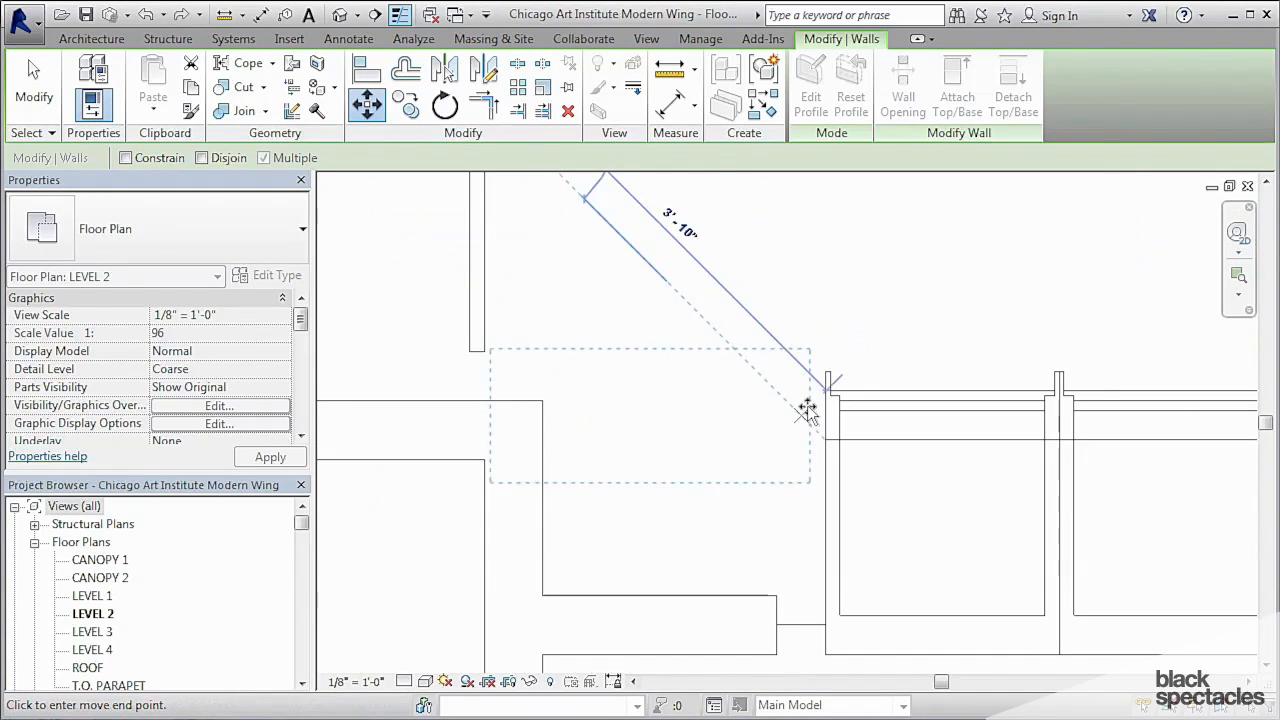
click(824, 403)
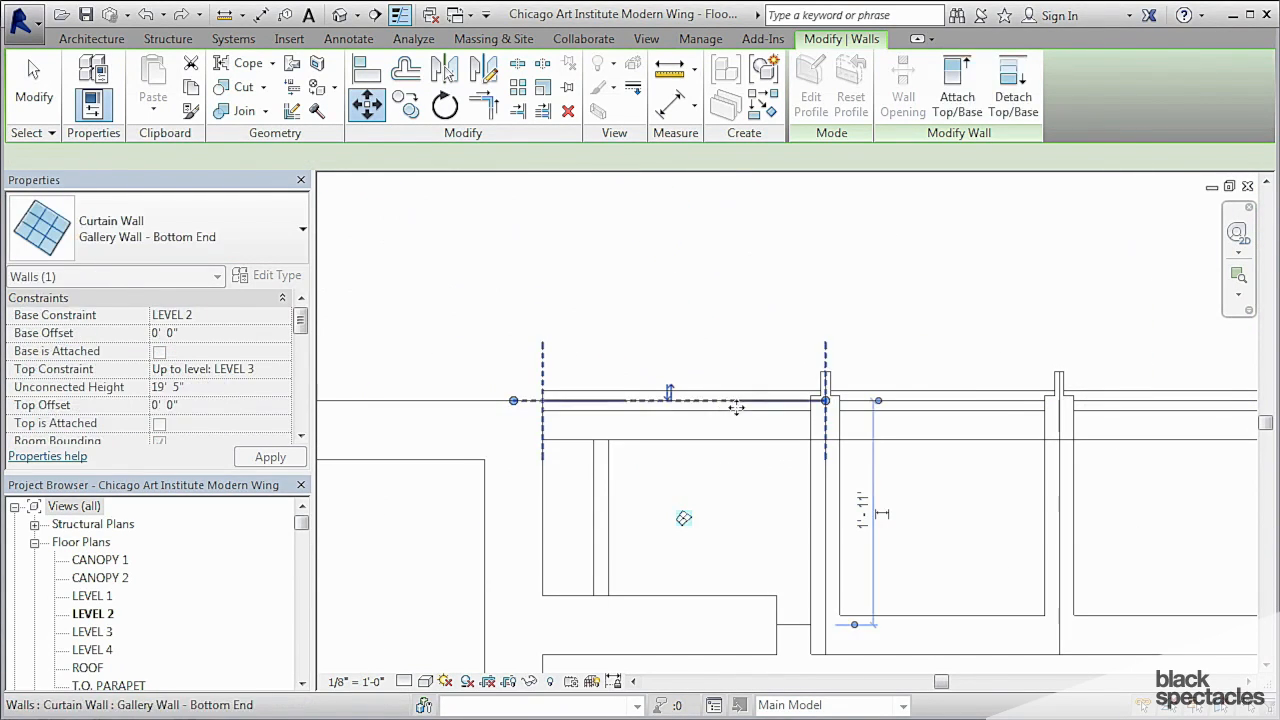
click(671, 309)
Examine the placed end-bay curtain wall in plan and in the 3D view, checking how it meets the pier and the neighbouring panels.
scroll(783, 397, down, 3)
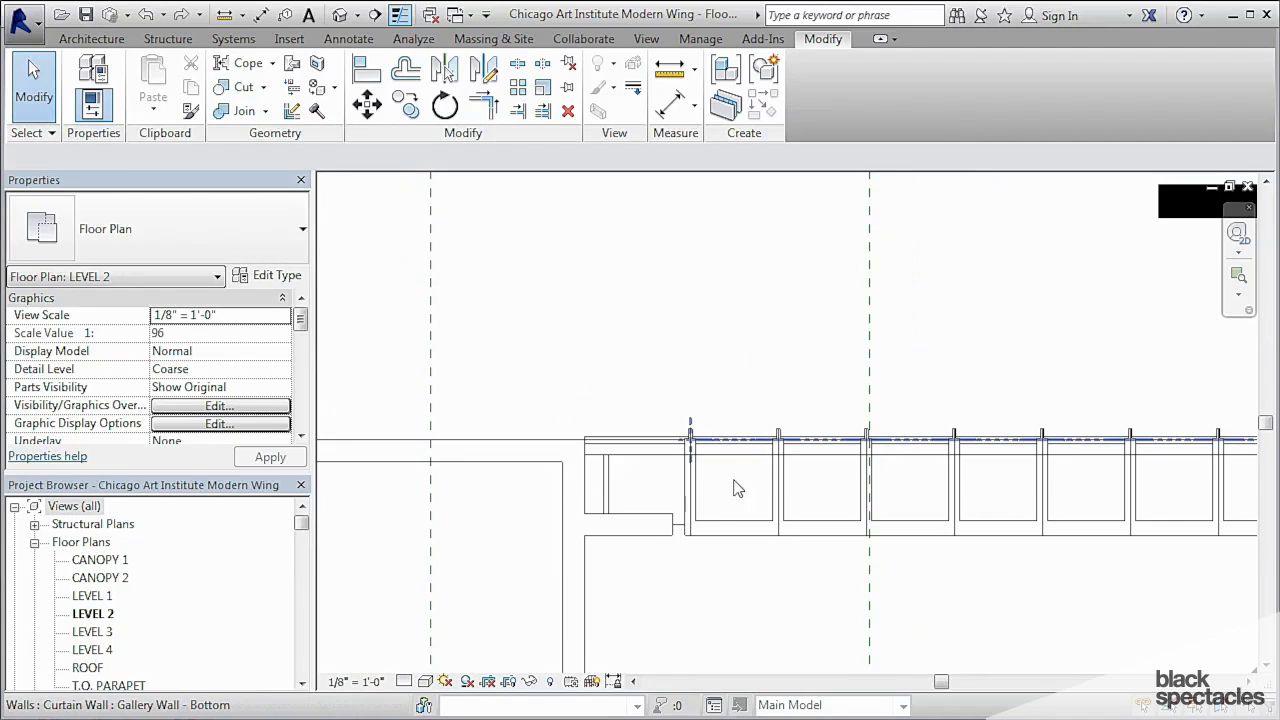
scroll(651, 517, up, 1)
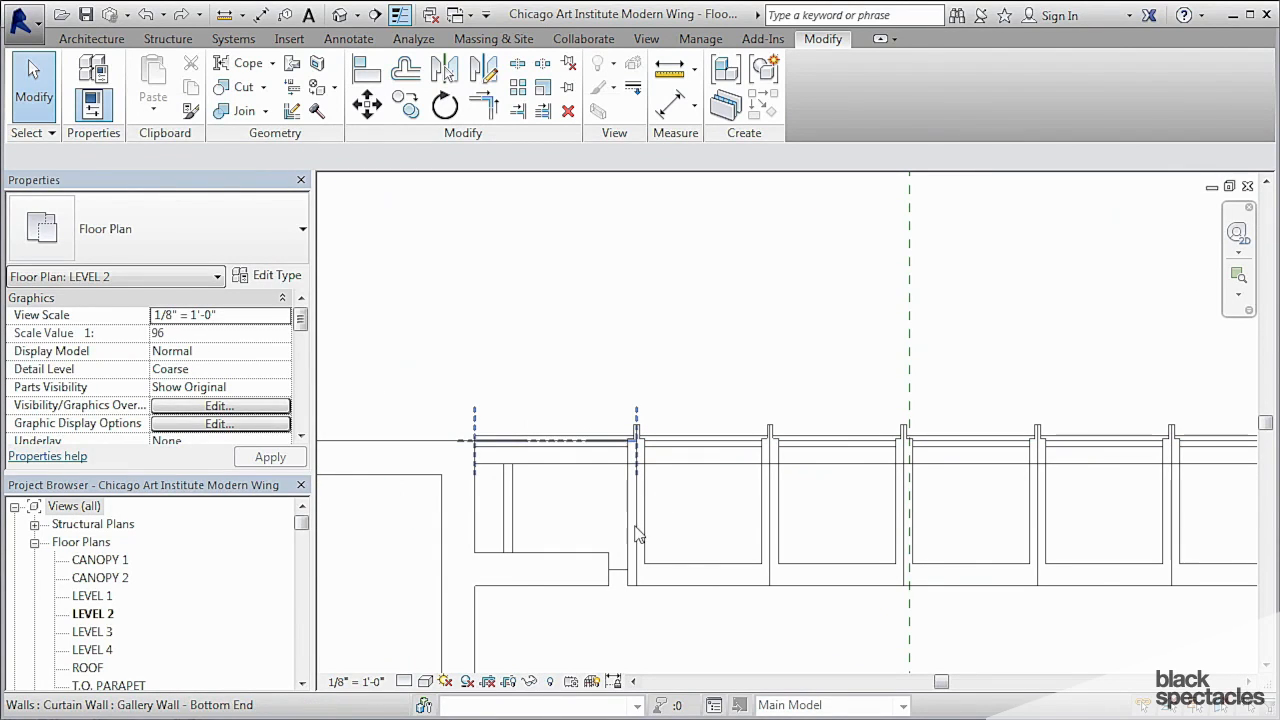
middle_drag(632, 506, 686, 533)
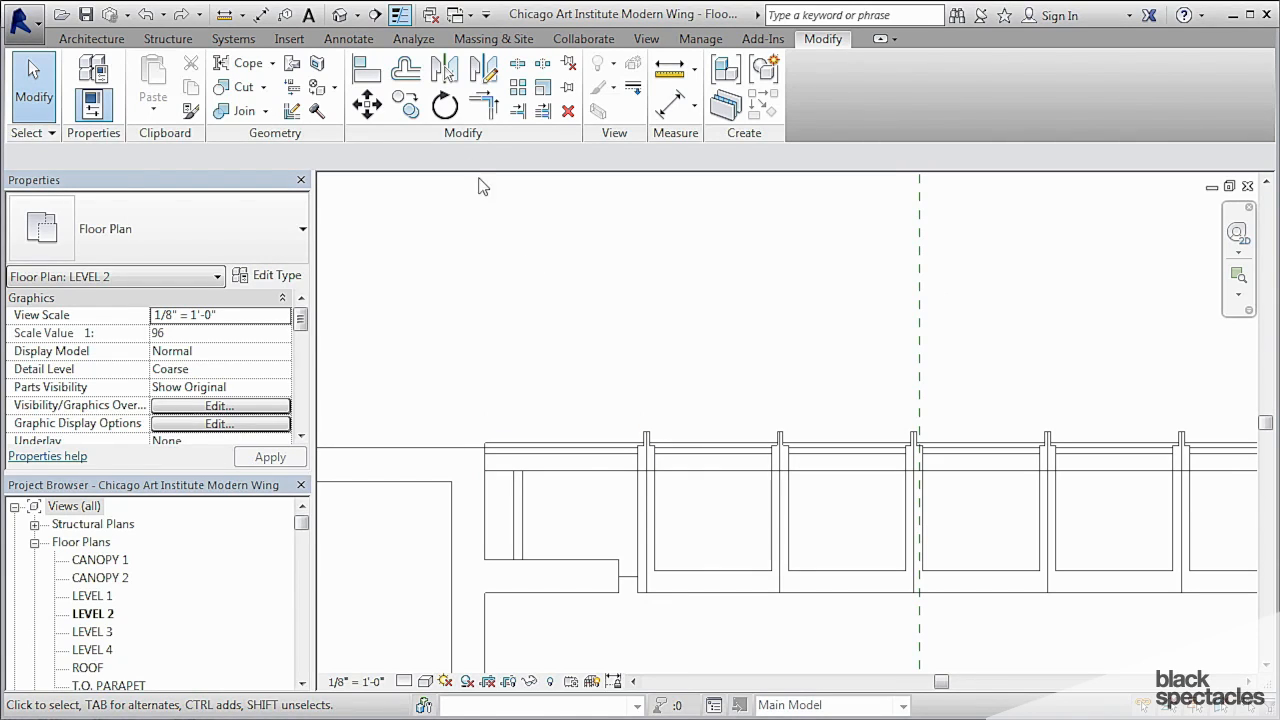
click(339, 17)
scroll(653, 444, down, 3)
shift+middle_drag(755, 531, 848, 534)
scroll(850, 533, up, 2)
middle_drag(878, 428, 862, 560)
scroll(864, 493, up, 1)
middle_drag(866, 612, 858, 530)
scroll(850, 430, up, 1)
scroll(866, 508, down, 2)
middle_drag(903, 439, 906, 541)
middle_drag(503, 409, 696, 369)
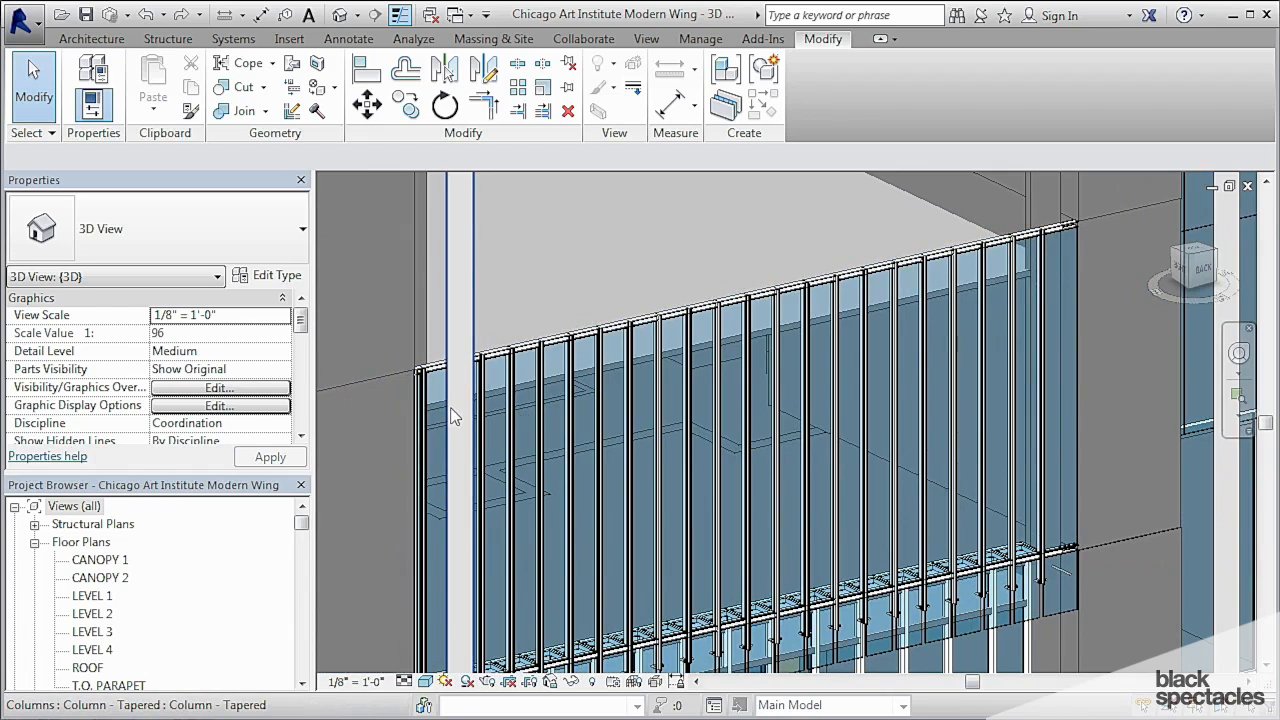
scroll(448, 408, down, 4)
middle_drag(610, 432, 828, 427)
scroll(831, 372, up, 2)
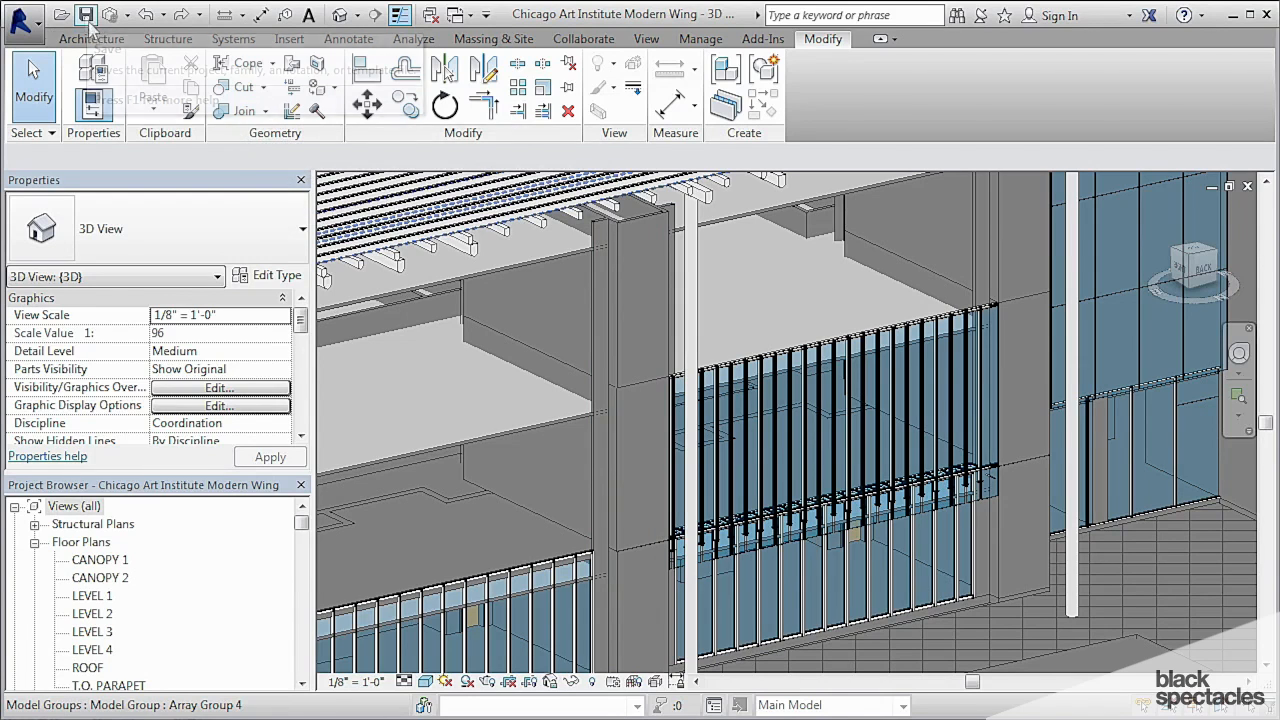
Close the project and the Gallery Panel - Bottom and Bottom End families, discarding the family changes.
click(1247, 186)
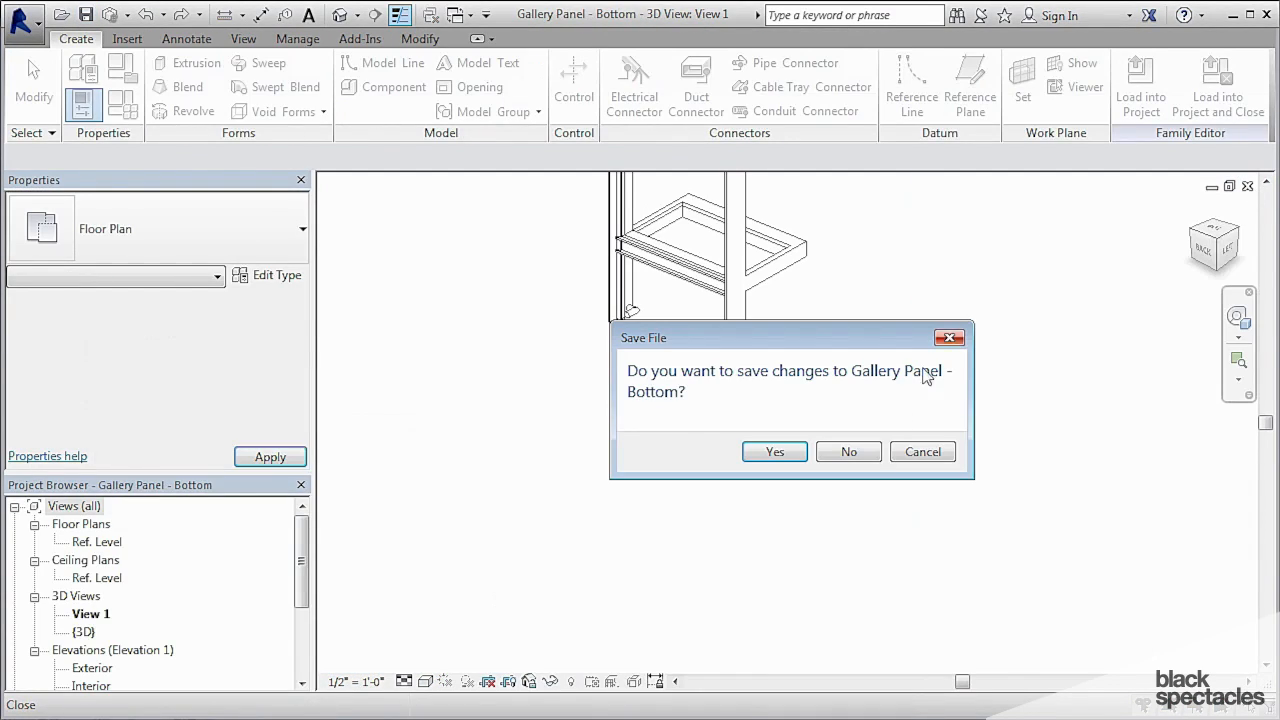
click(845, 455)
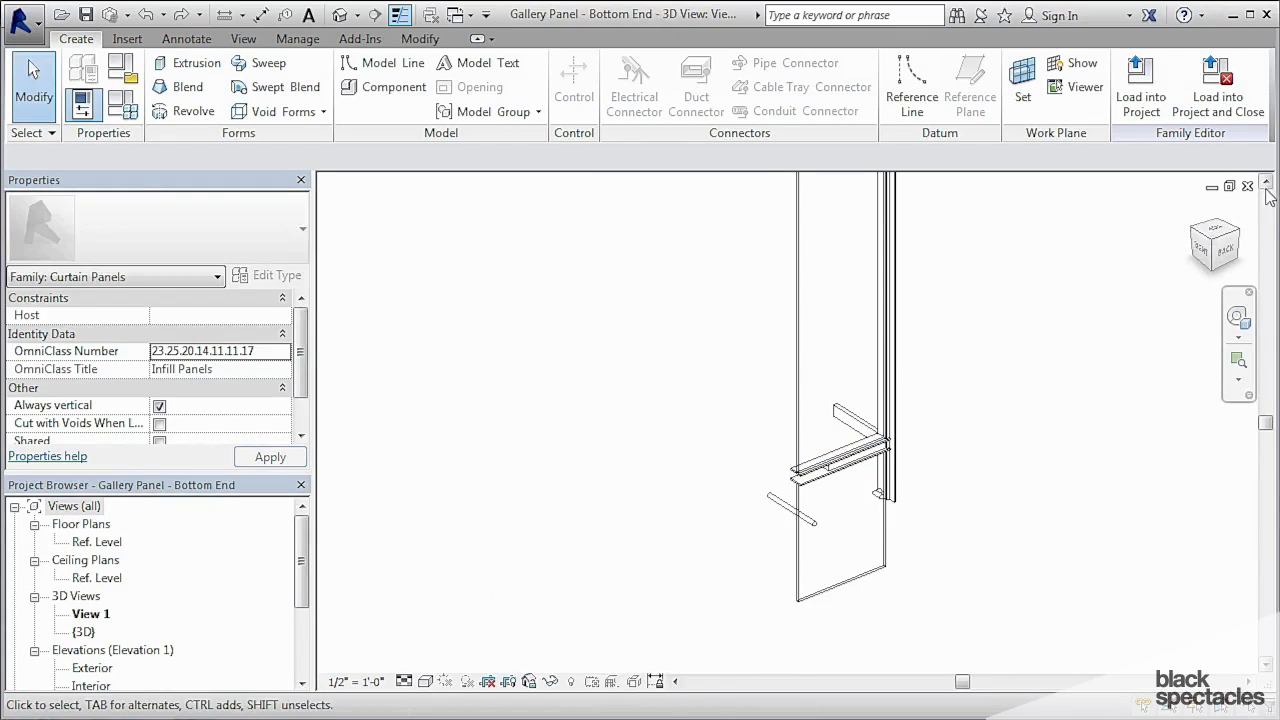
click(1250, 187)
key(n)
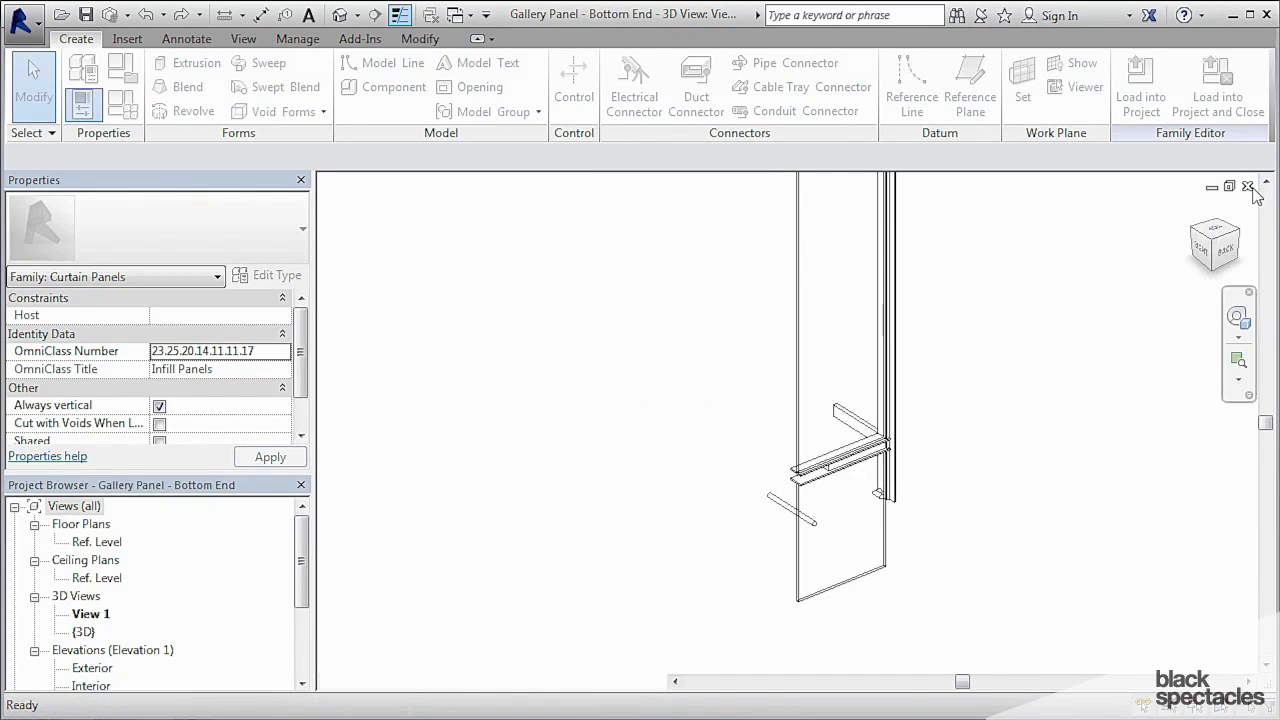
click(1256, 194)
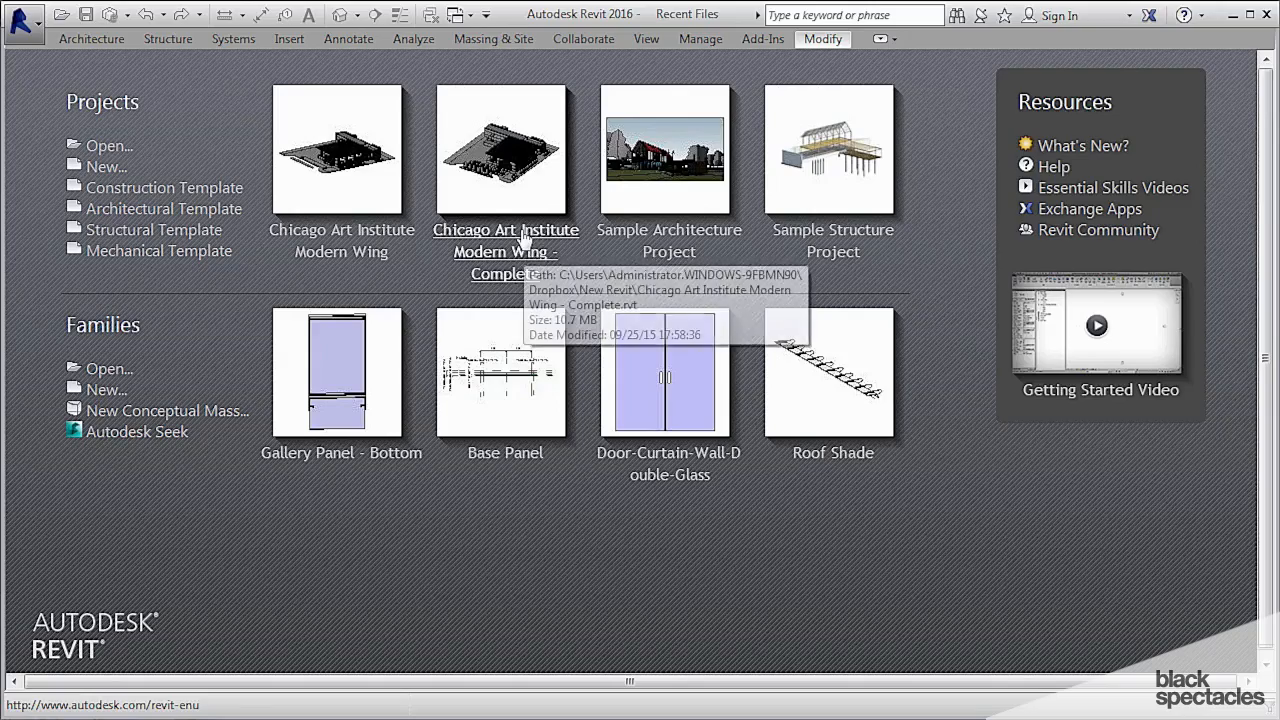
Open the Chicago Art Institute Modern Wing - Complete project and hide the planting category in the 3D view.
click(523, 240)
scroll(672, 518, up, 3)
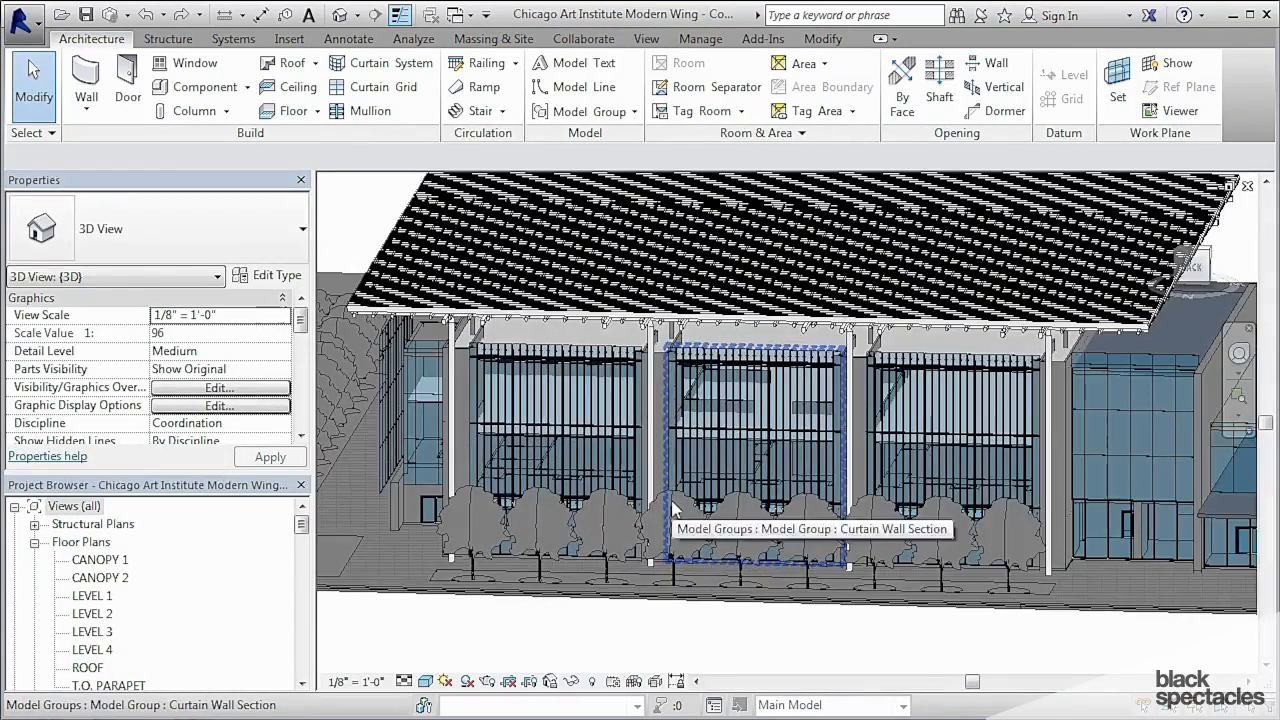
middle_drag(672, 518, 771, 560)
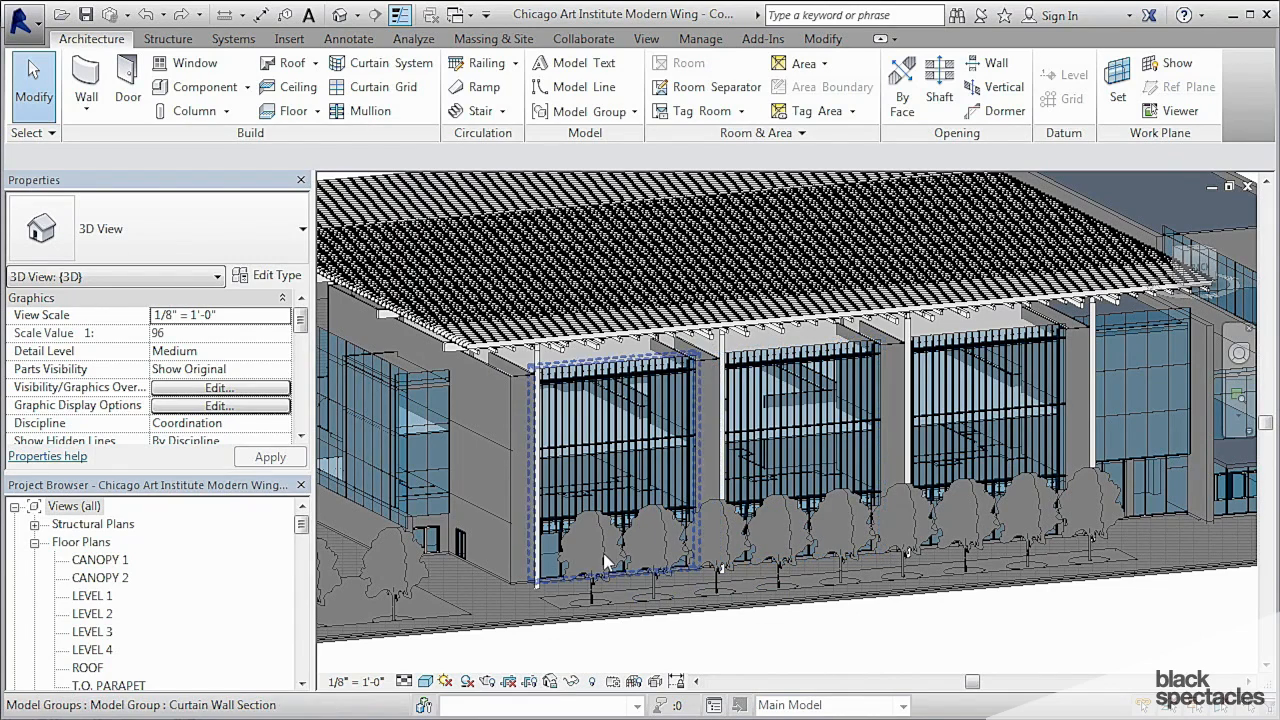
right_click(398, 566)
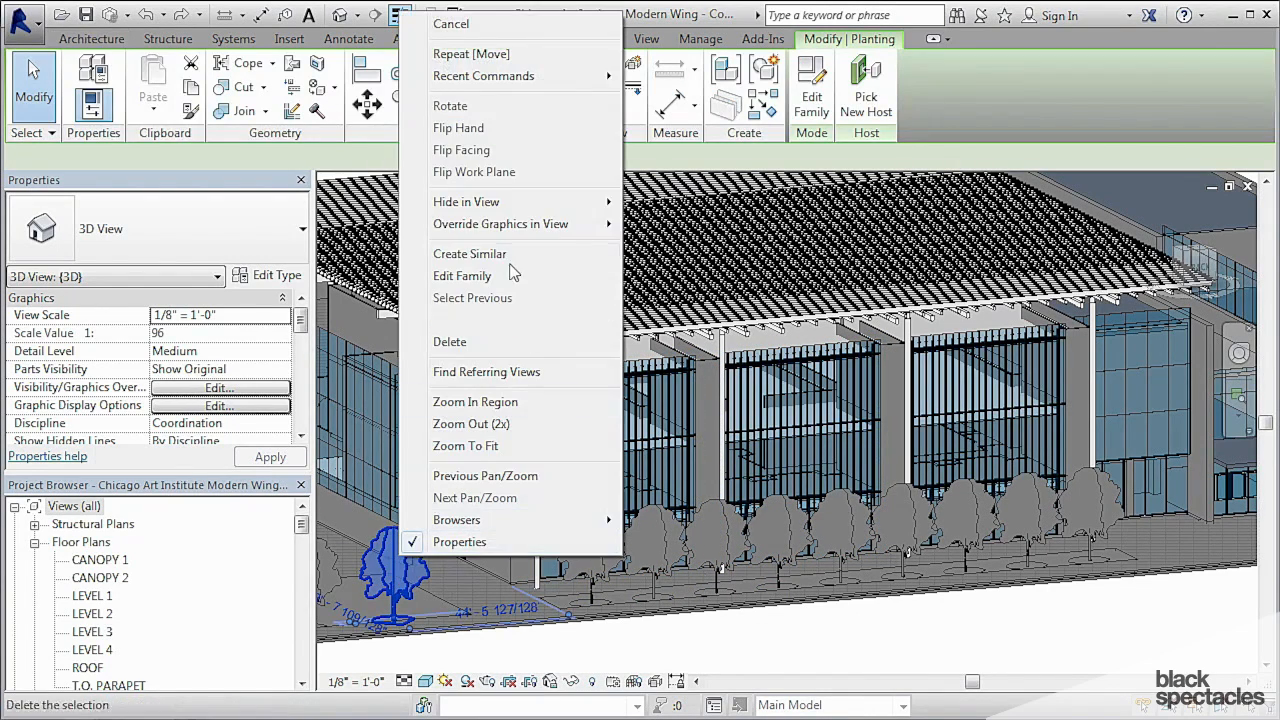
mouse_move(466, 203)
click(672, 211)
Inspect the Gallery Wall - Bottom End curtain wall and the gallery bay above it in the completed model.
shift+middle_drag(863, 564, 805, 530)
scroll(805, 530, up, 10)
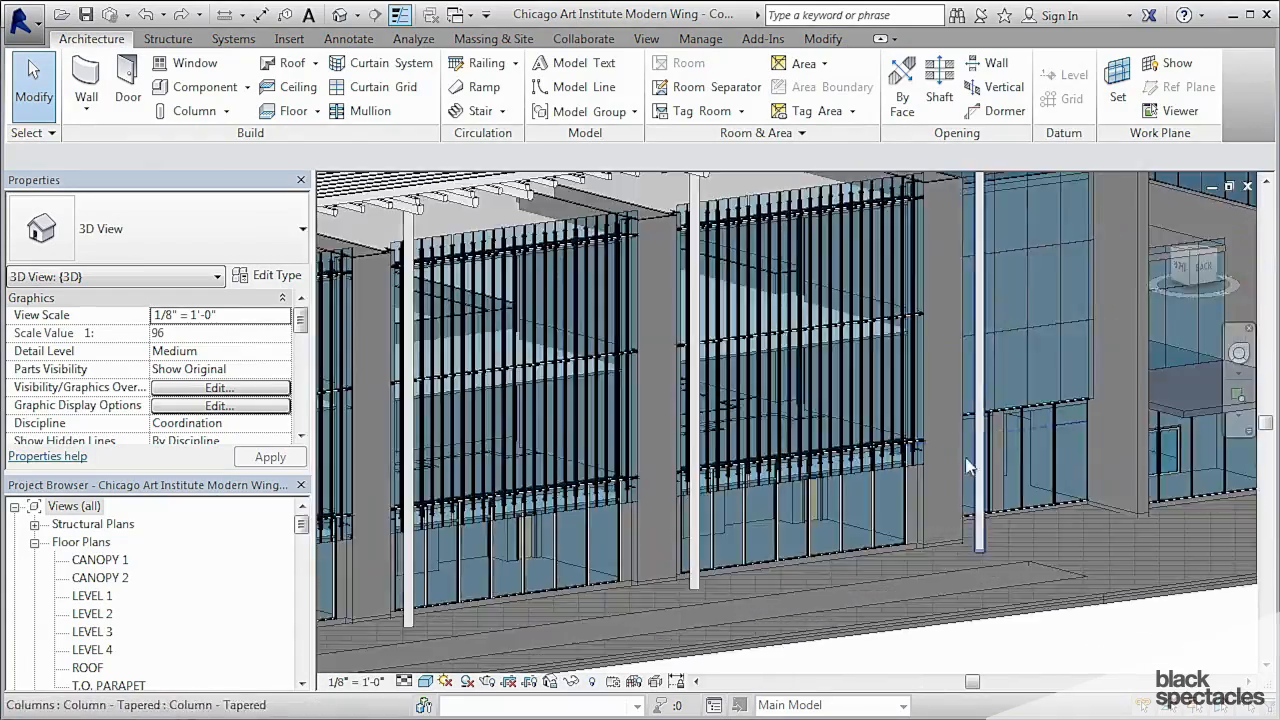
scroll(1051, 510, up, 3)
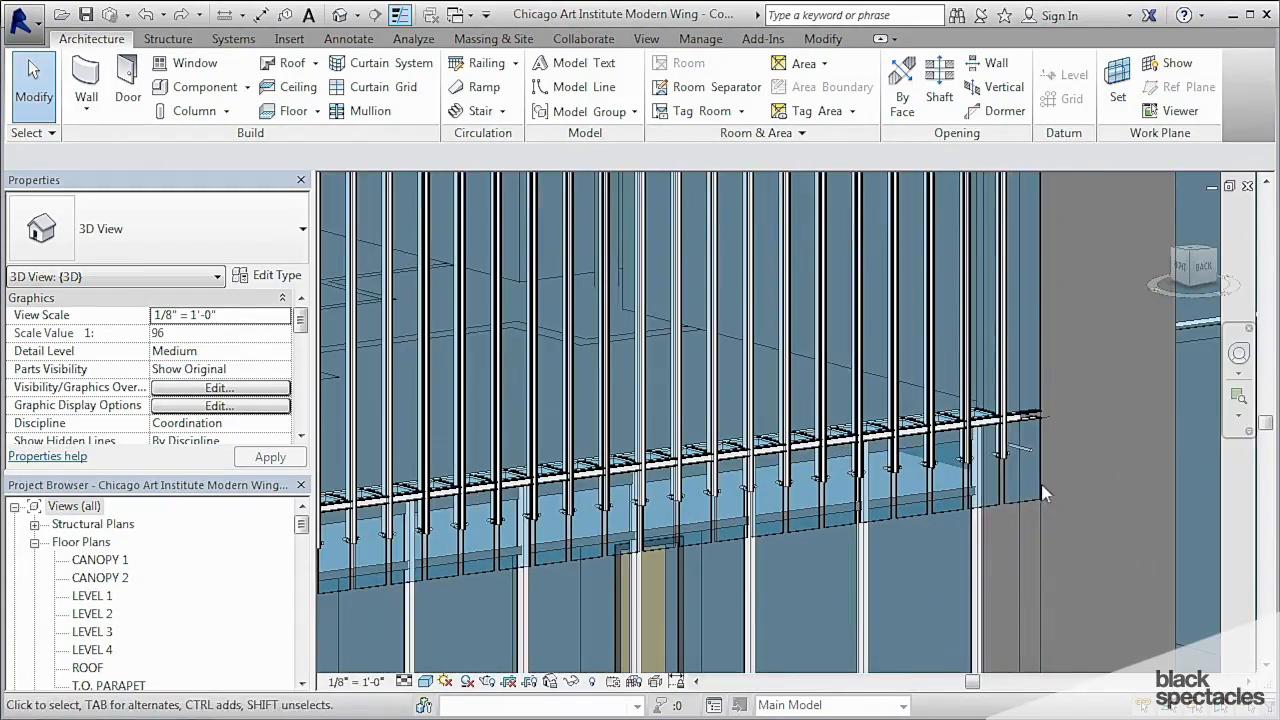
click(1037, 367)
scroll(1037, 369, down, 1)
shift+middle_drag(1037, 367, 971, 567)
middle_drag(862, 502, 897, 521)
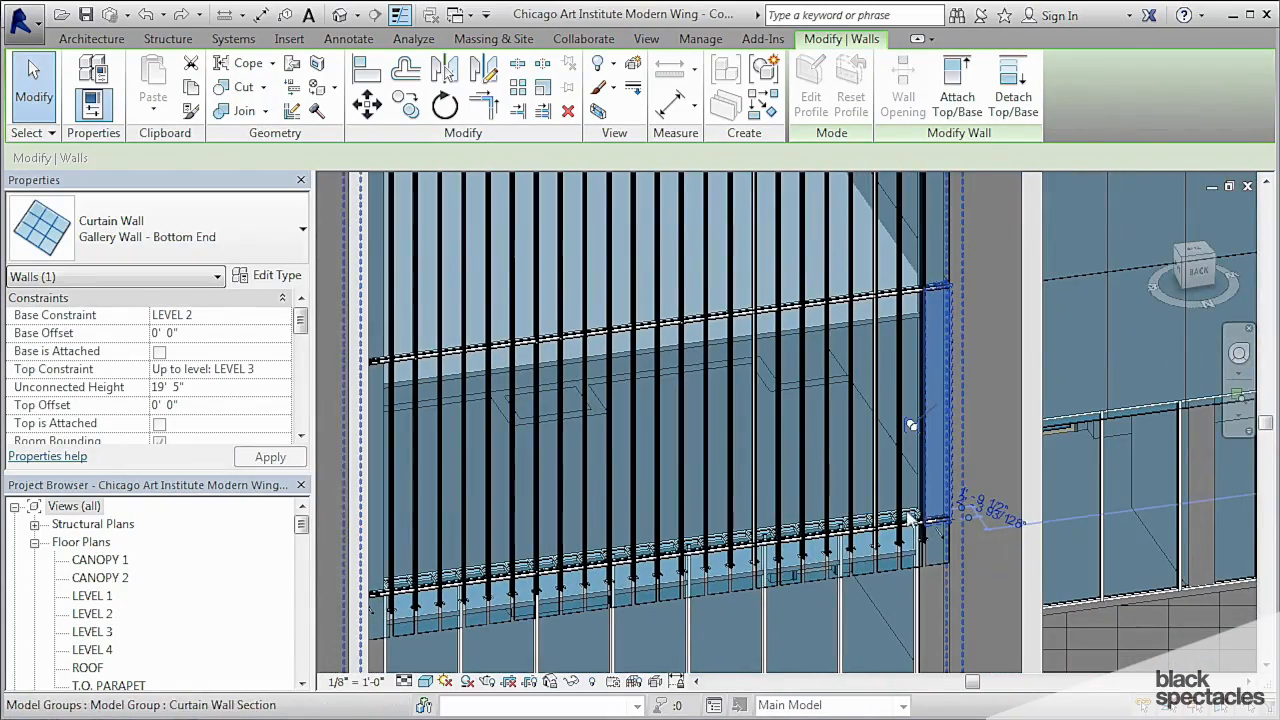
middle_drag(805, 371, 778, 532)
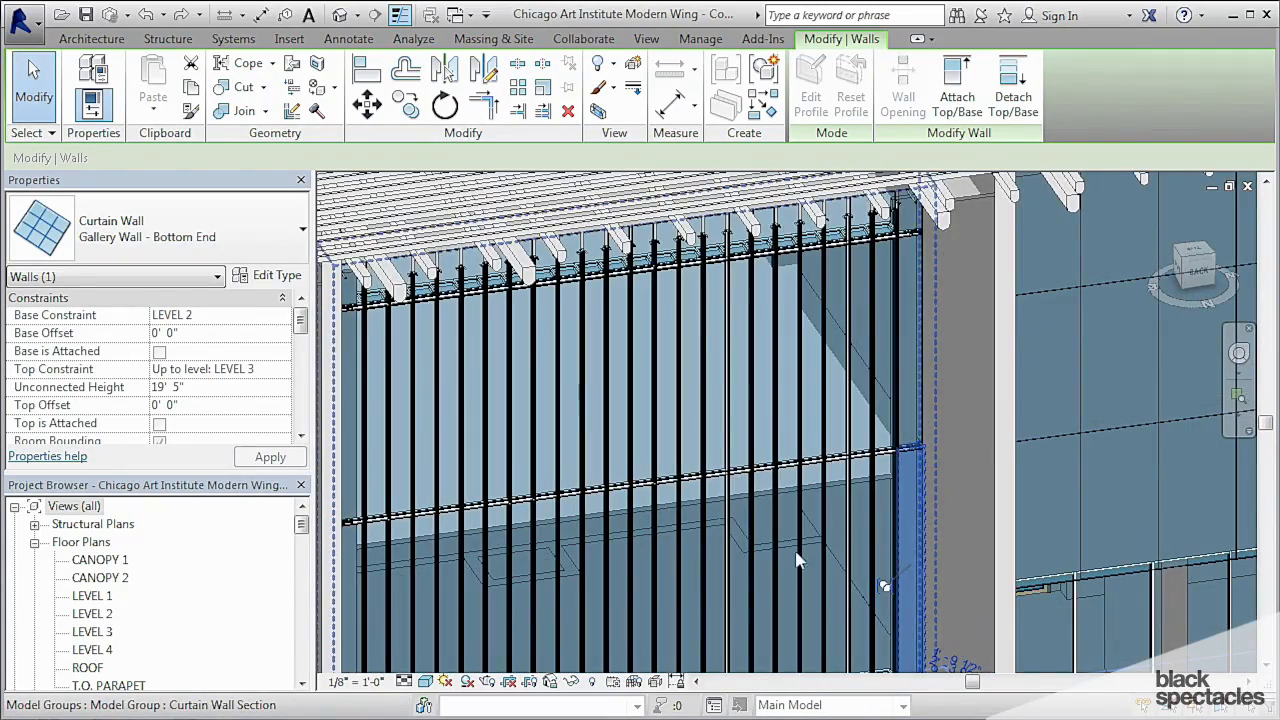
Open the family of a Gallery Panel - Top curtain panel near the upper end of the gallery bay for editing.
key(Tab)
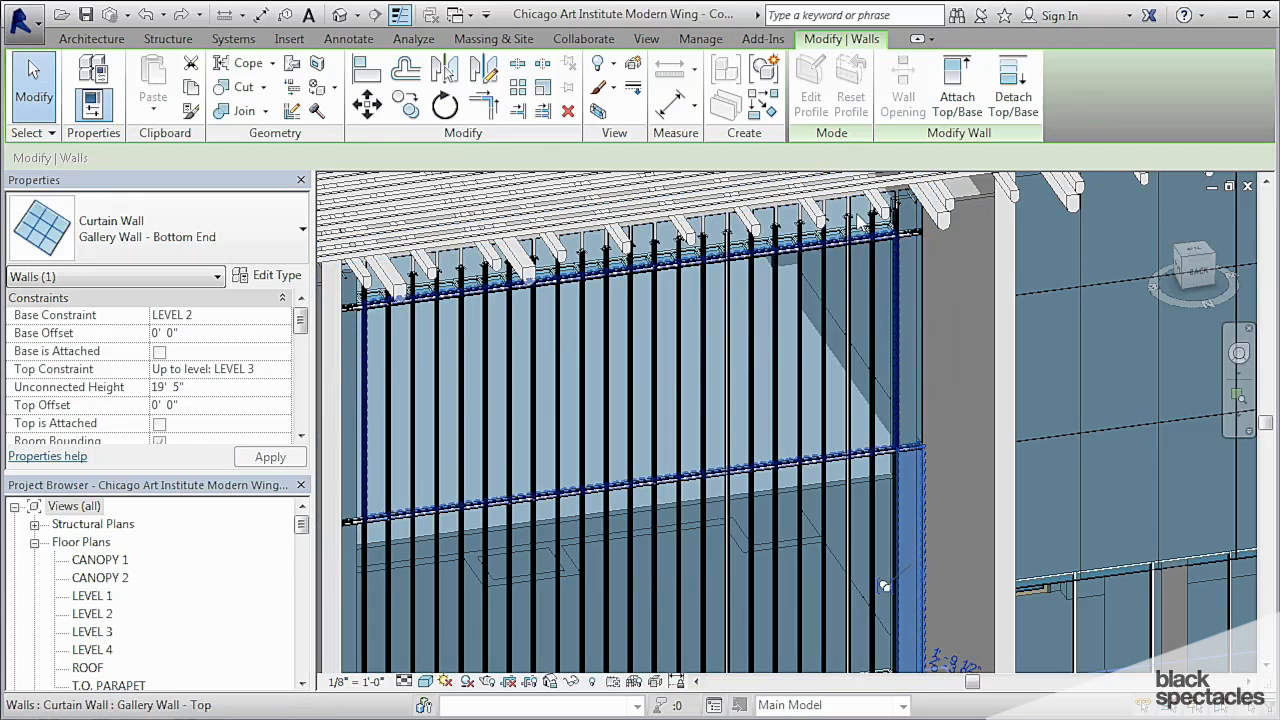
key(Tab)
key(Tab)
click(863, 222)
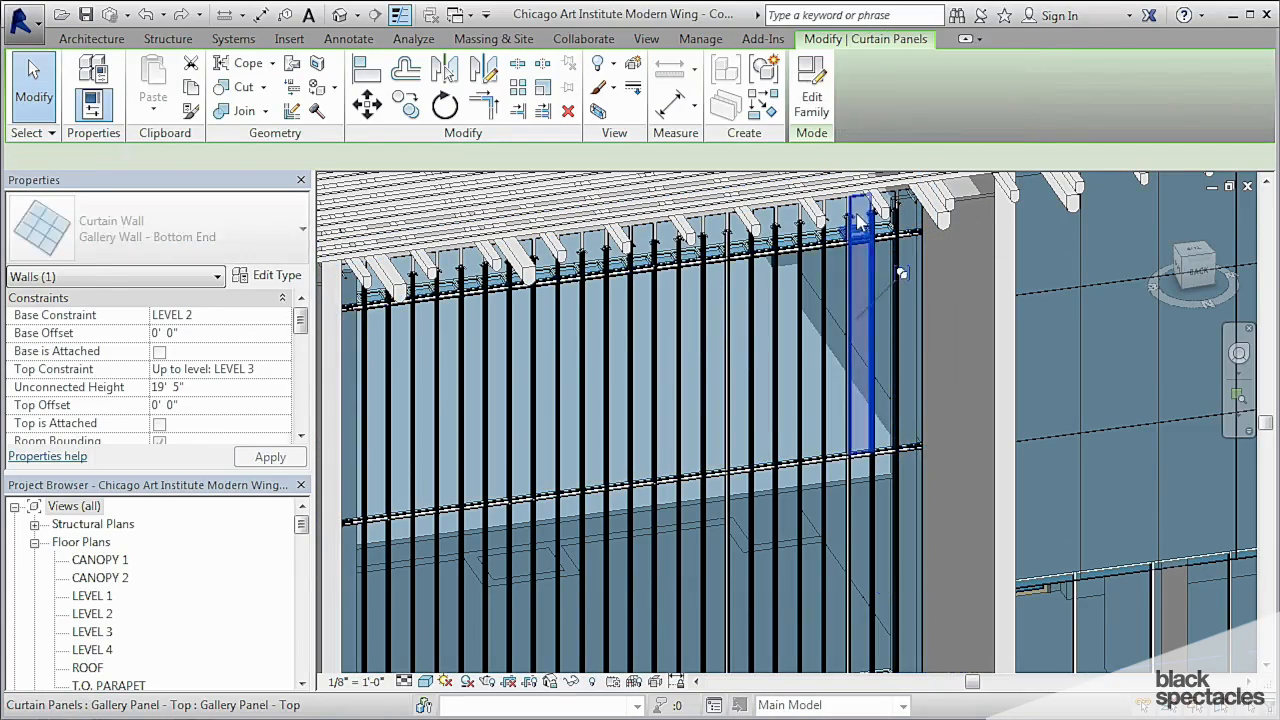
scroll(882, 322, down, 1)
shift+middle_drag(885, 340, 885, 455)
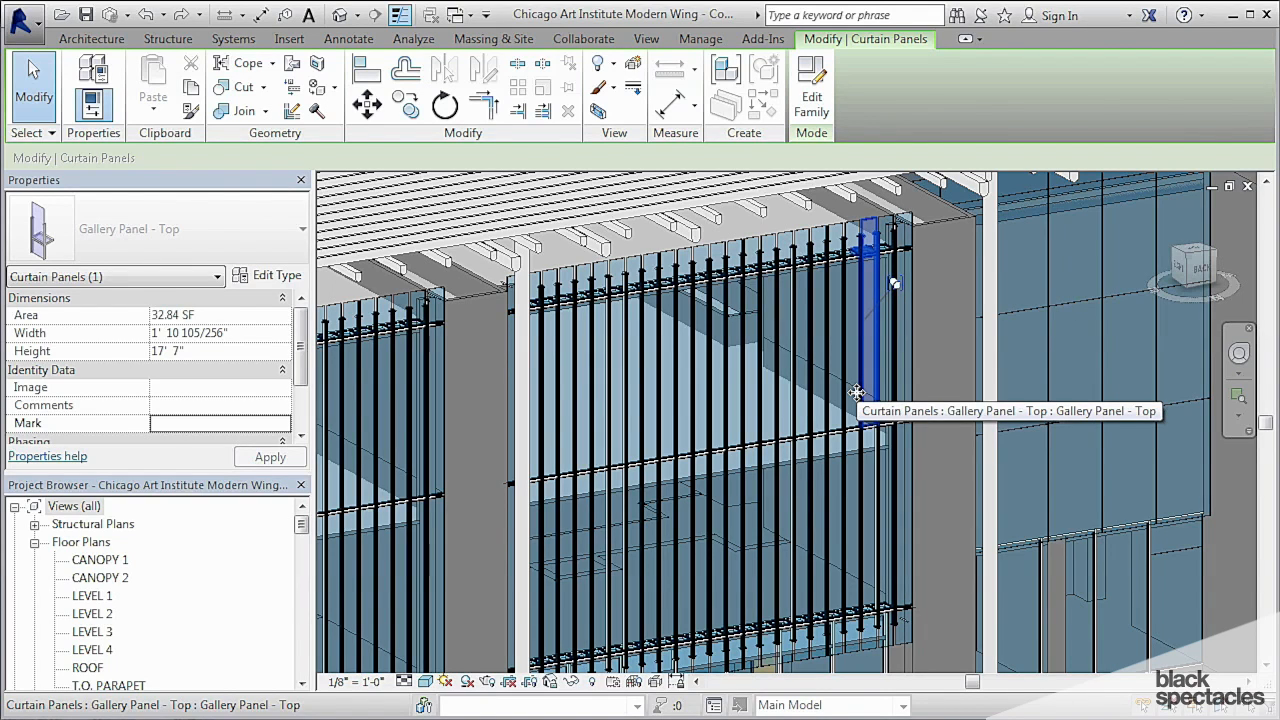
click(811, 95)
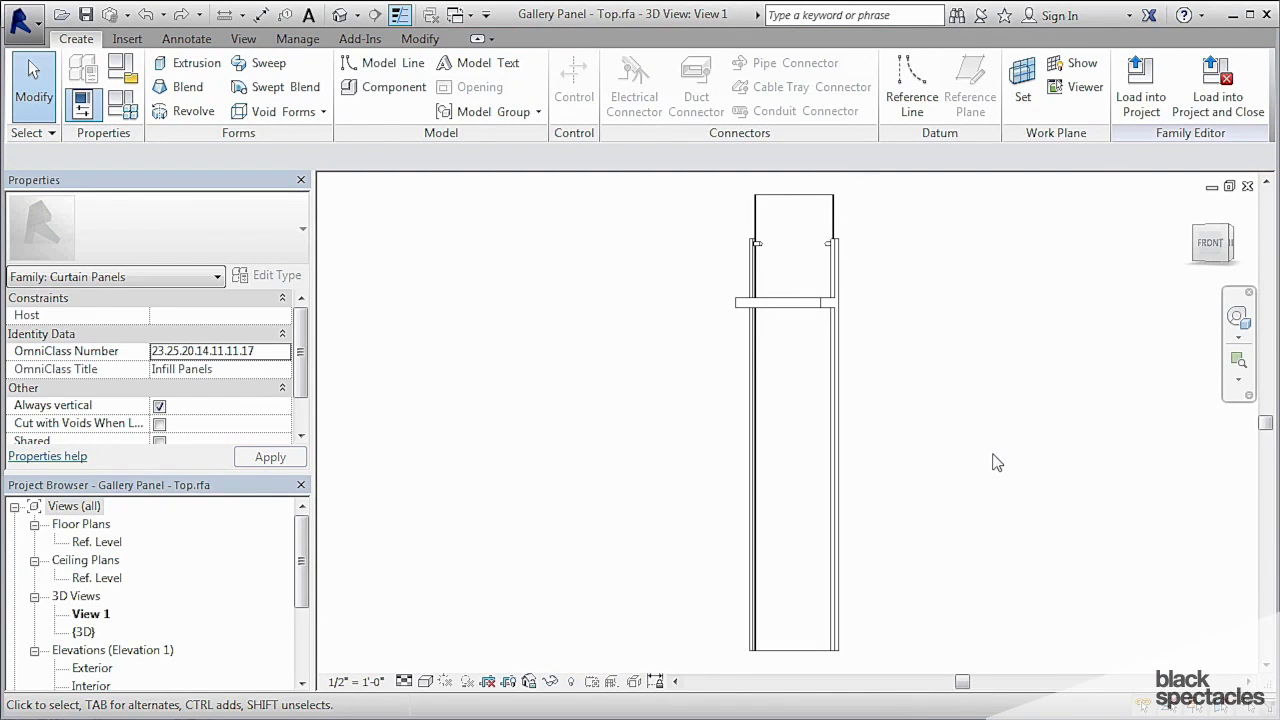
Examine the Gallery Panel - Top family from the back, including its upper glass, fins, brackets and shelf frame.
shift+middle_drag(996, 462, 736, 499)
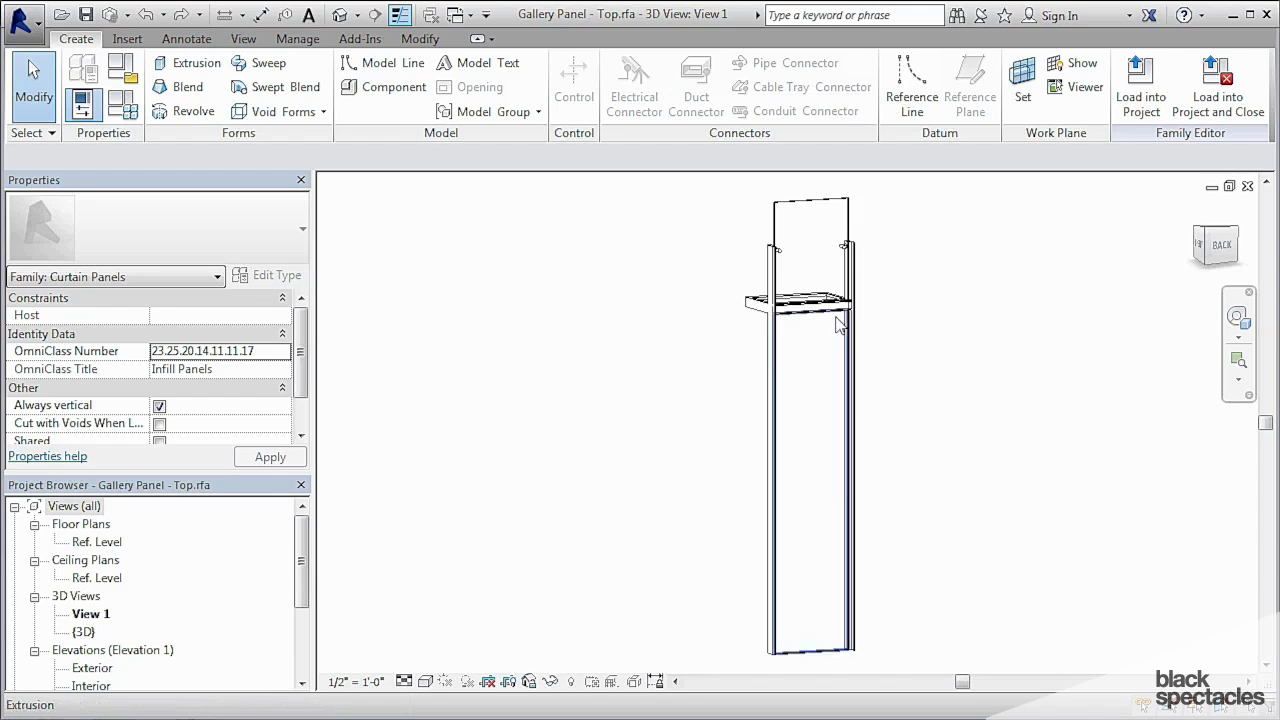
middle_drag(843, 669, 765, 589)
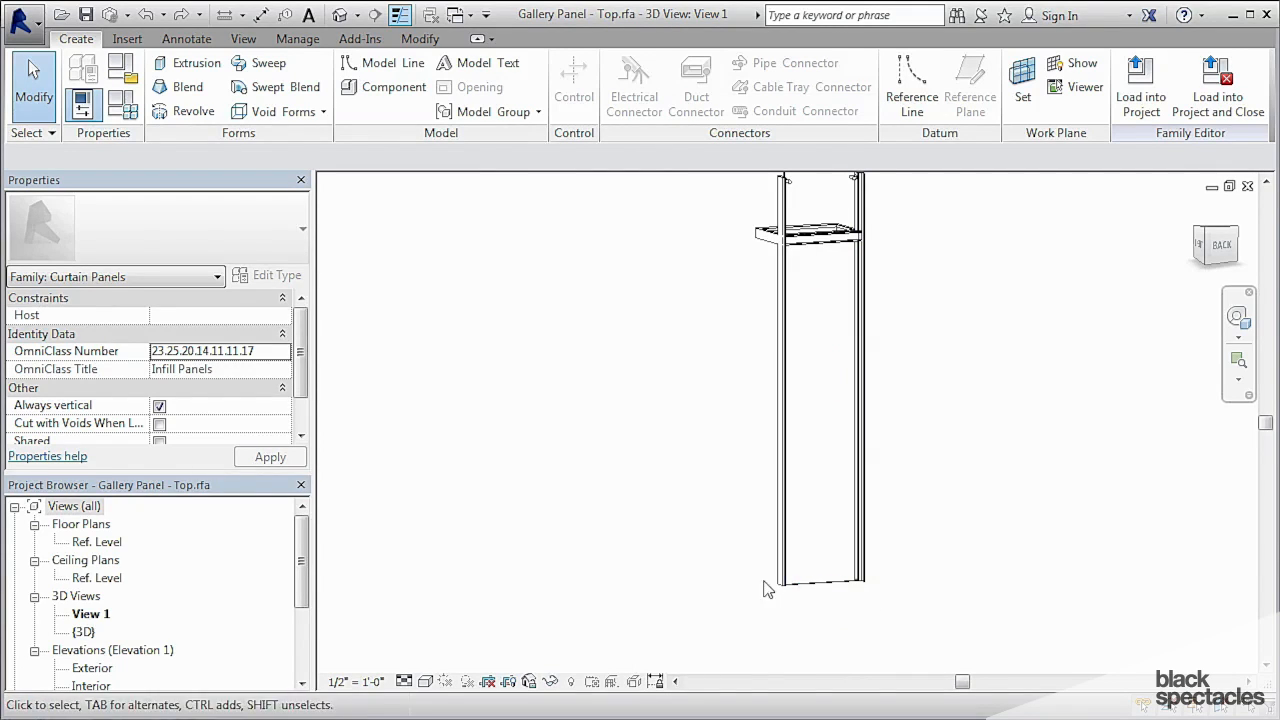
middle_drag(857, 524, 864, 572)
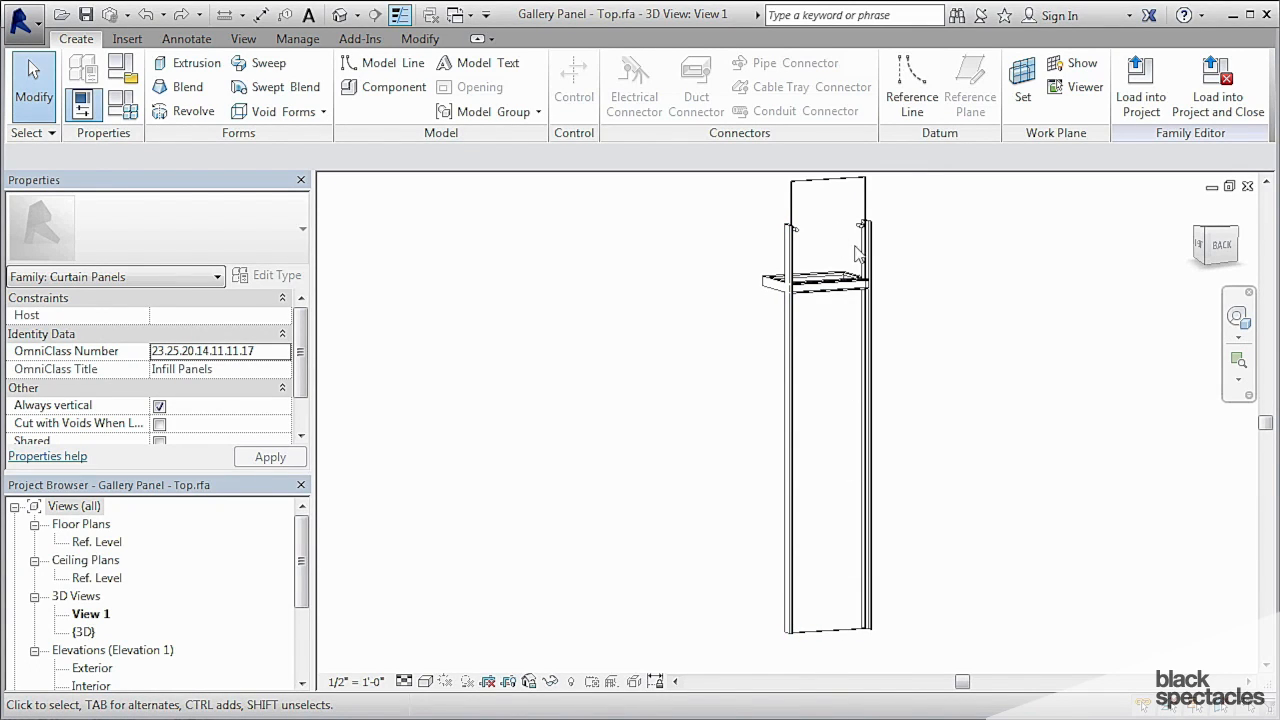
middle_drag(842, 236, 820, 382)
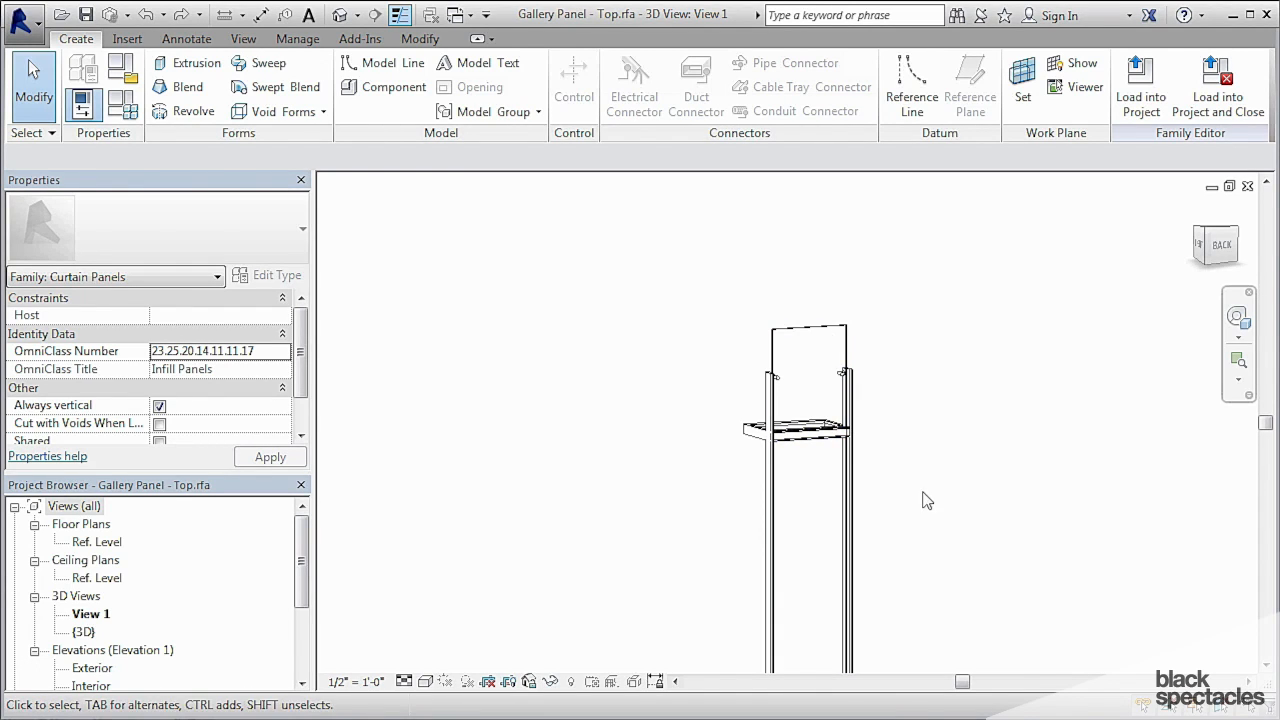
shift+middle_drag(917, 536, 745, 536)
middle_drag(823, 552, 1086, 490)
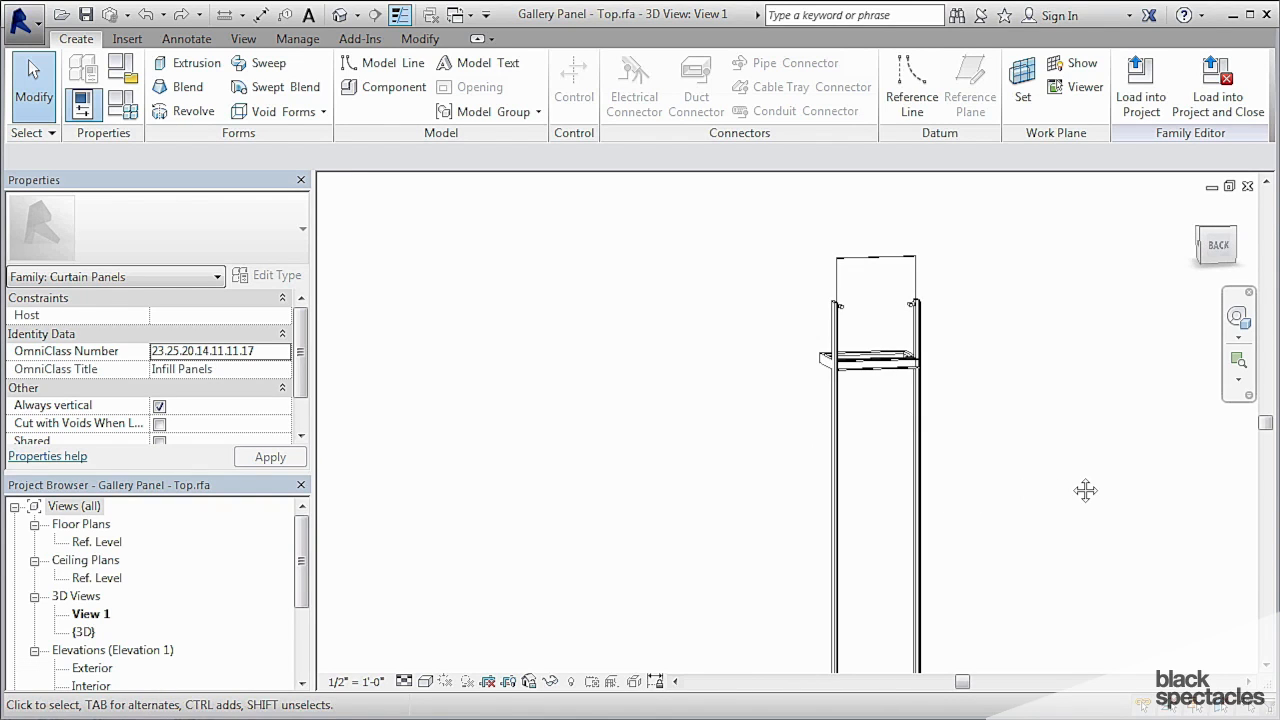
shift+middle_drag(1027, 507, 983, 506)
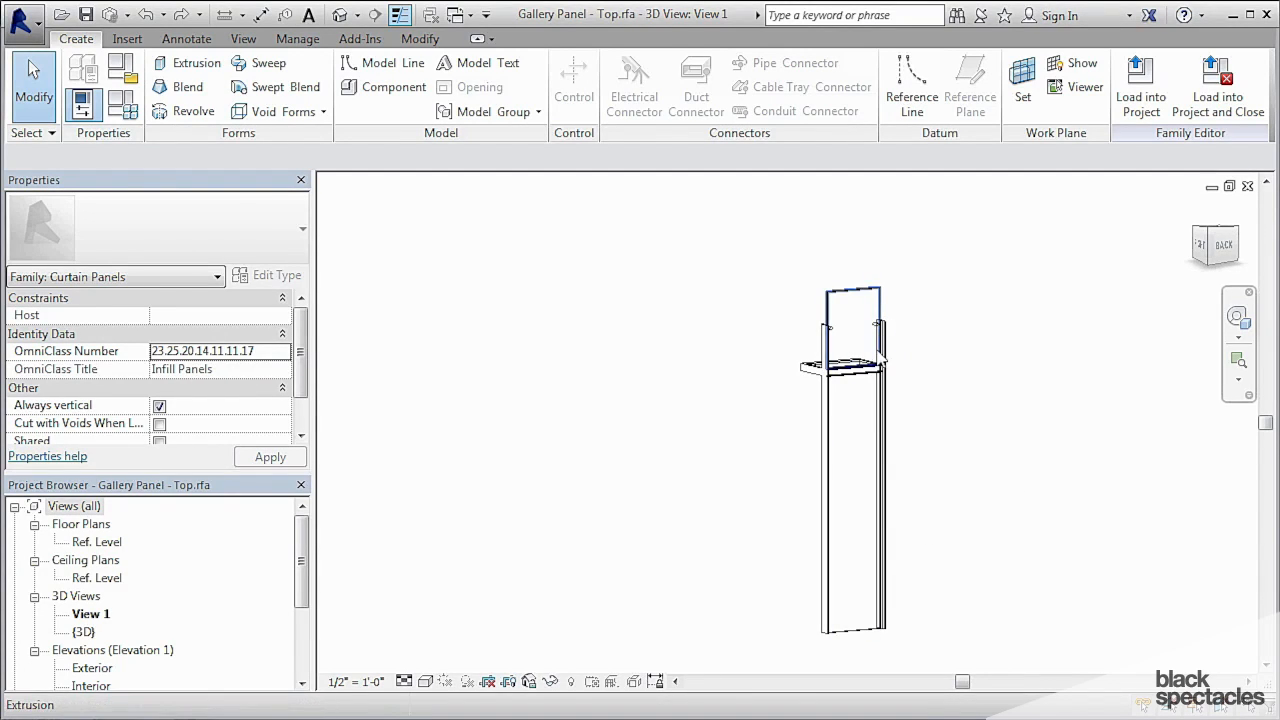
Return to the Modern Wing project and select the Gallery Panel - Top End curtain panel at the gallery bay's upper corner.
key(ctrl+Tab)
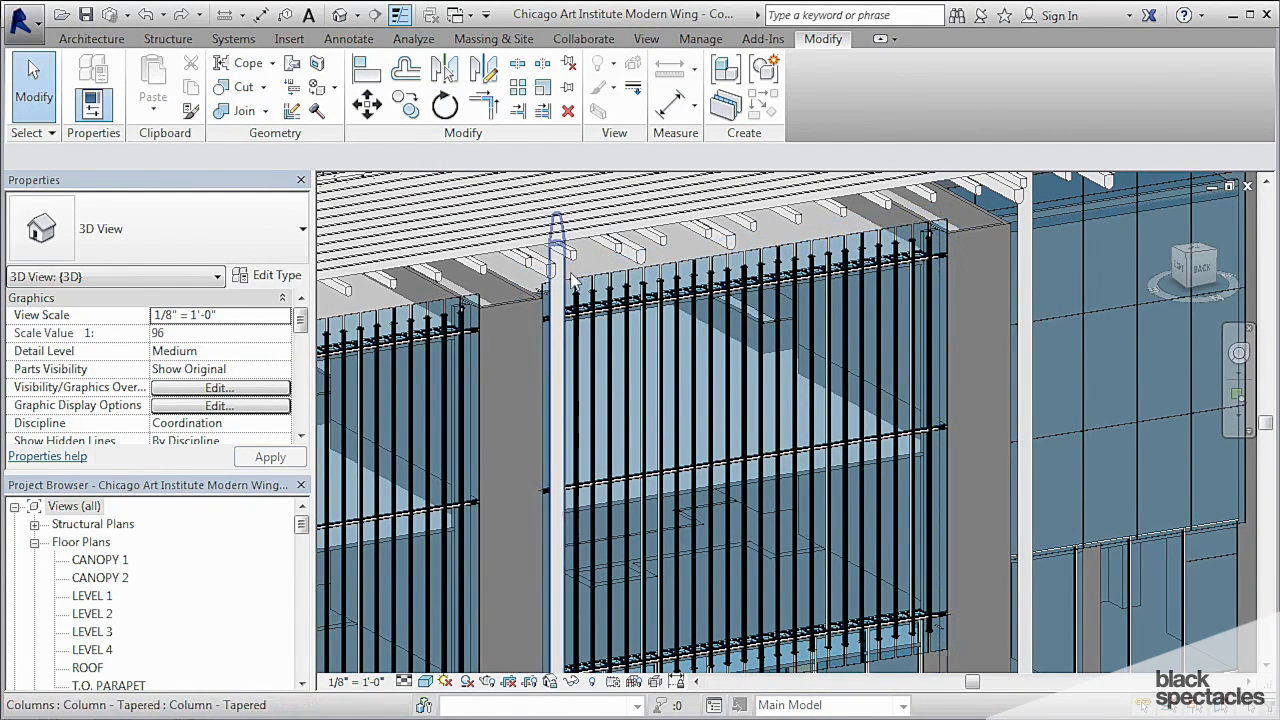
scroll(960, 259, up, 5)
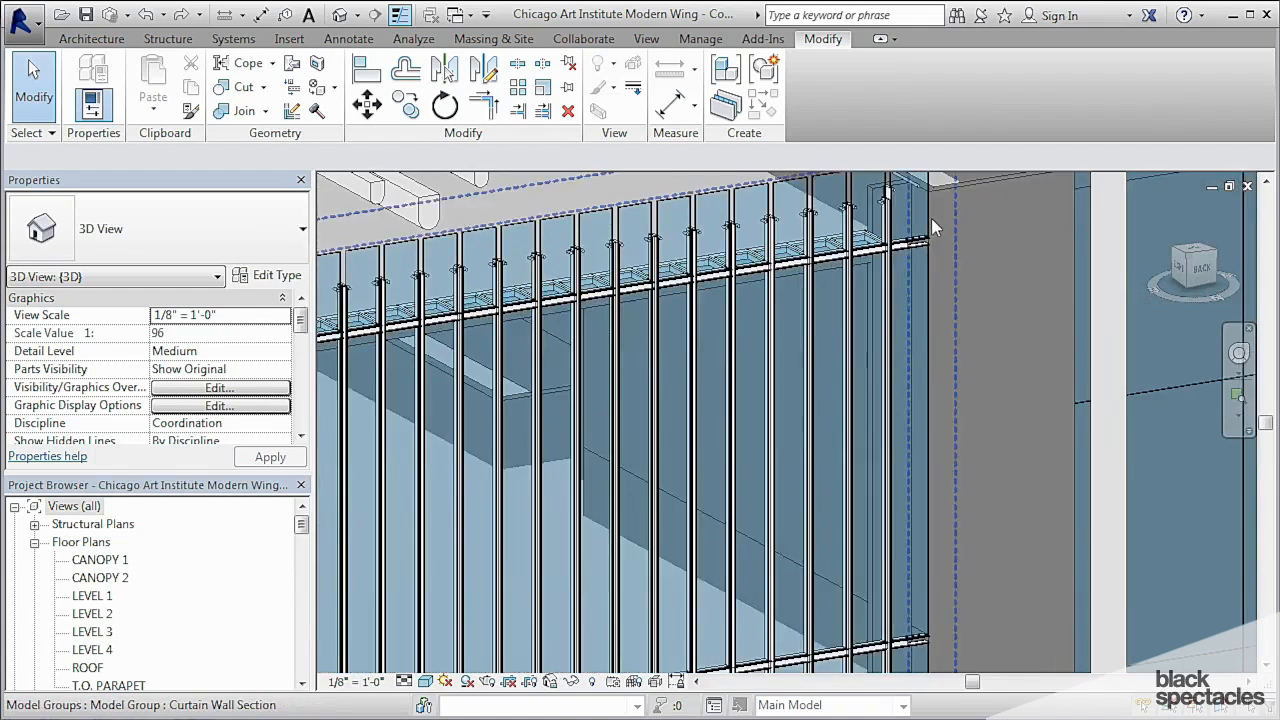
key(Tab)
key(Tab)
click(906, 350)
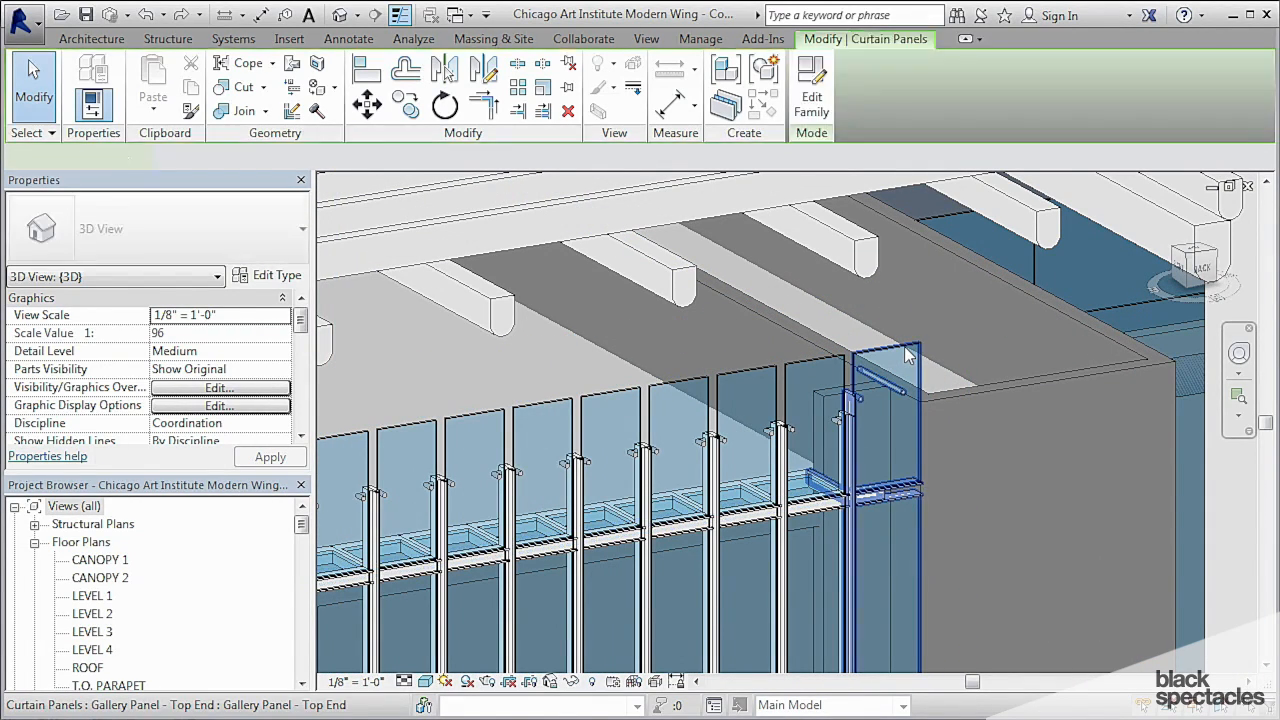
Select the whole Curtain Wall Section model group of the gallery bay containing the top end panel.
scroll(908, 352, down, 4)
middle_drag(911, 431, 1023, 366)
scroll(612, 385, down, 2)
middle_drag(863, 517, 958, 495)
shift+middle_drag(927, 370, 948, 492)
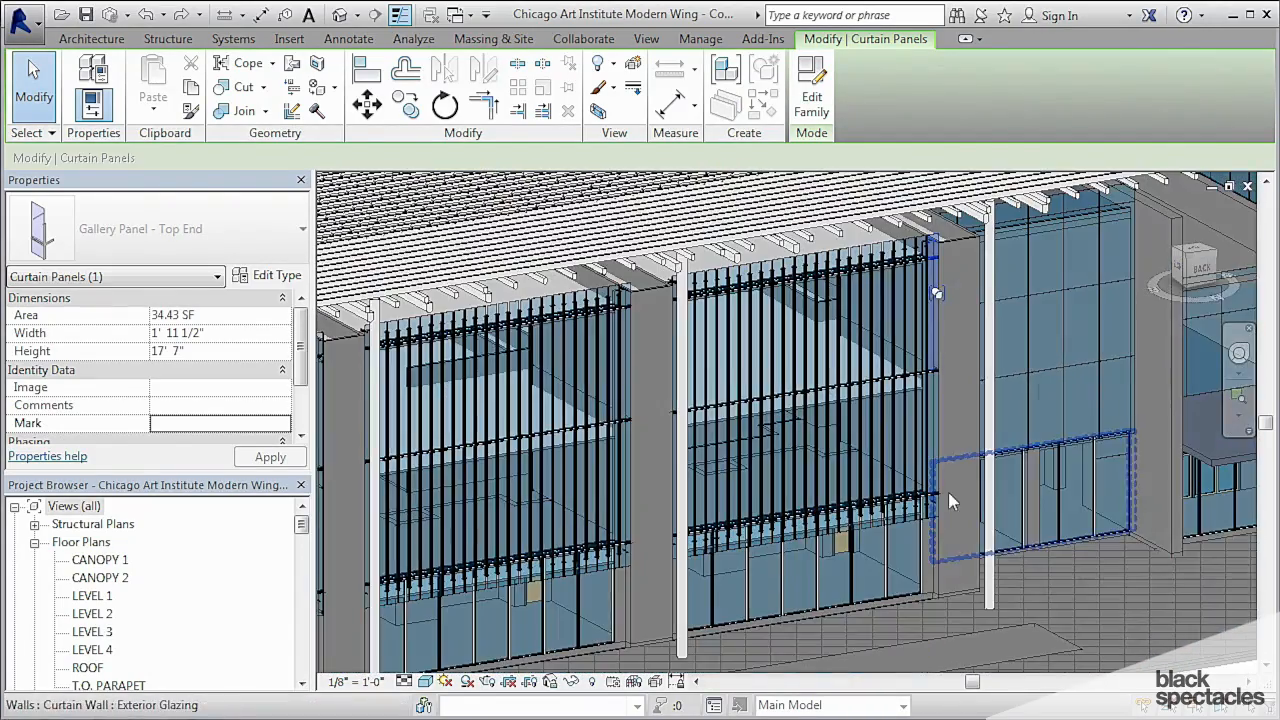
click(948, 492)
click(944, 488)
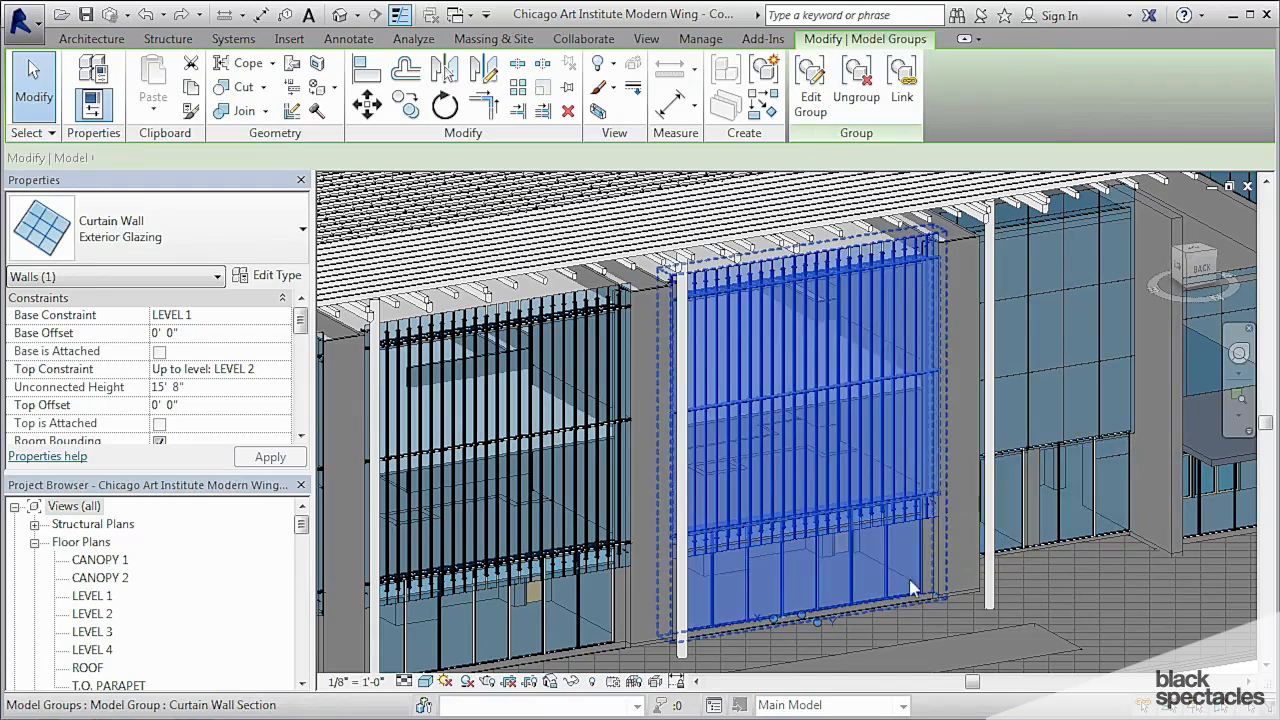
Open the Curtain Wall Section group for editing, select its ground-floor Base Wall curtain wall, and finish the group edit.
scroll(883, 554, down, 3)
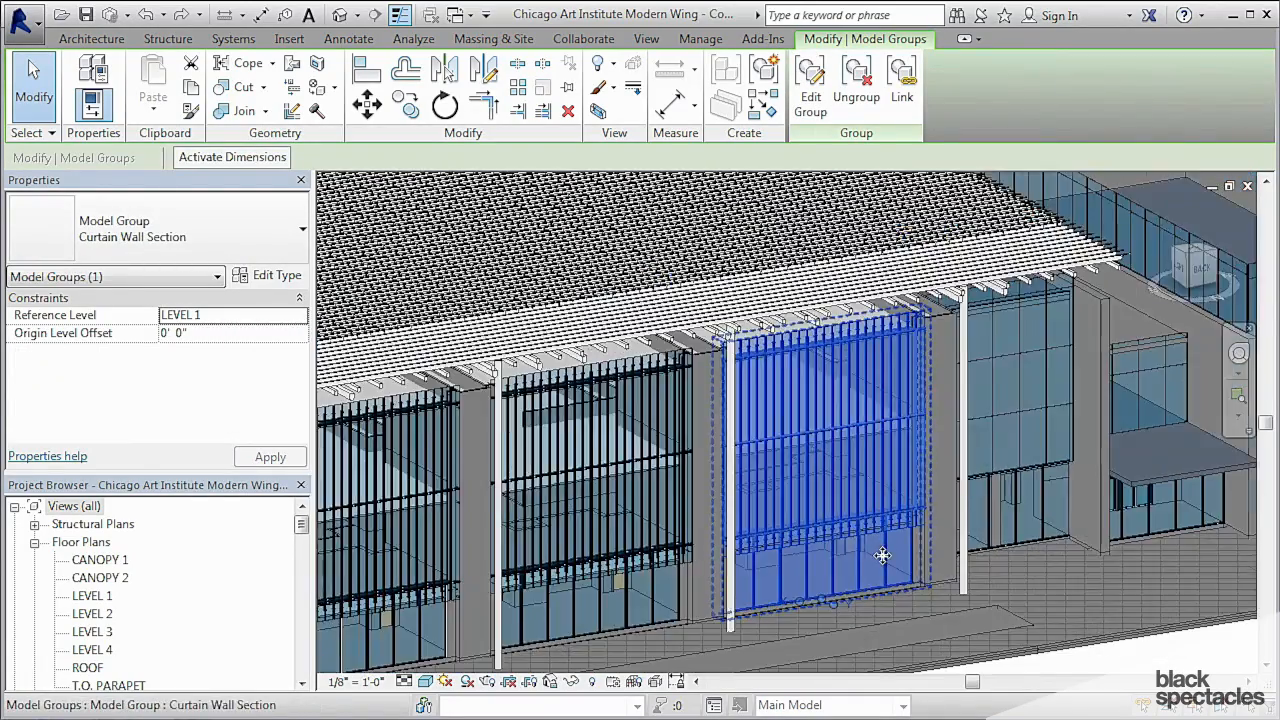
middle_drag(883, 554, 986, 524)
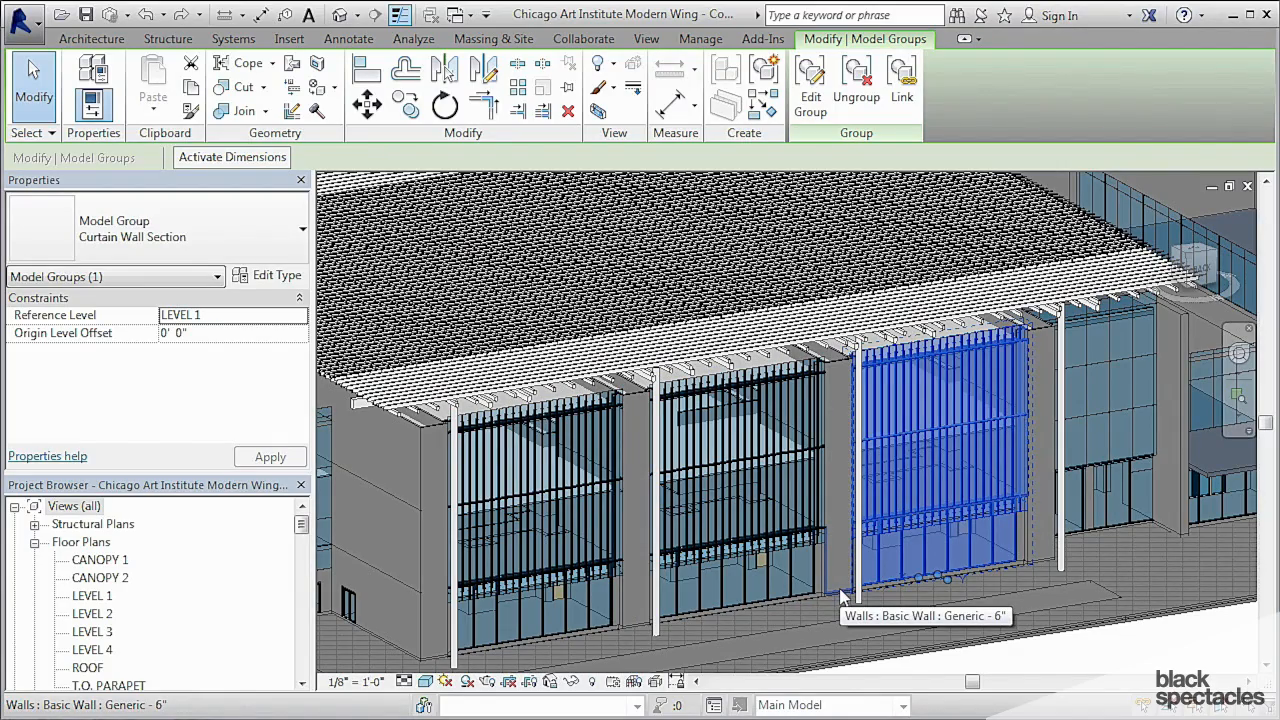
shift+middle_drag(845, 597, 1007, 404)
scroll(931, 491, up, 2)
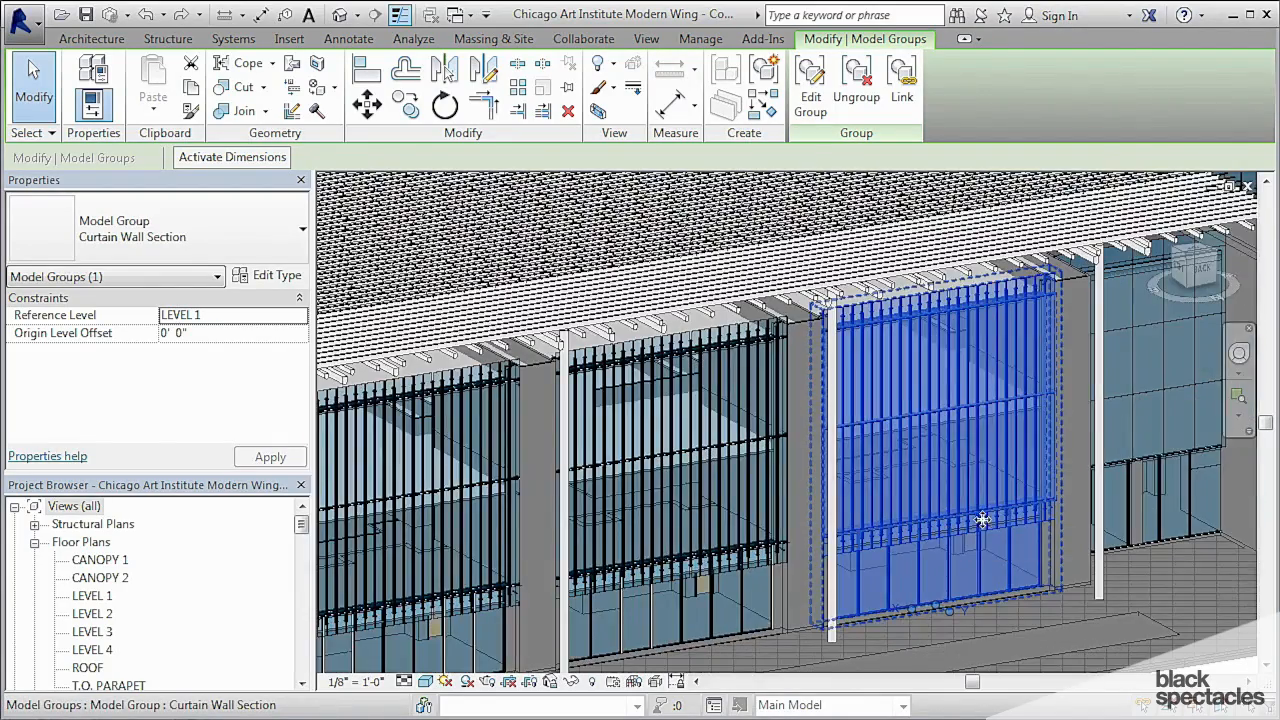
click(810, 92)
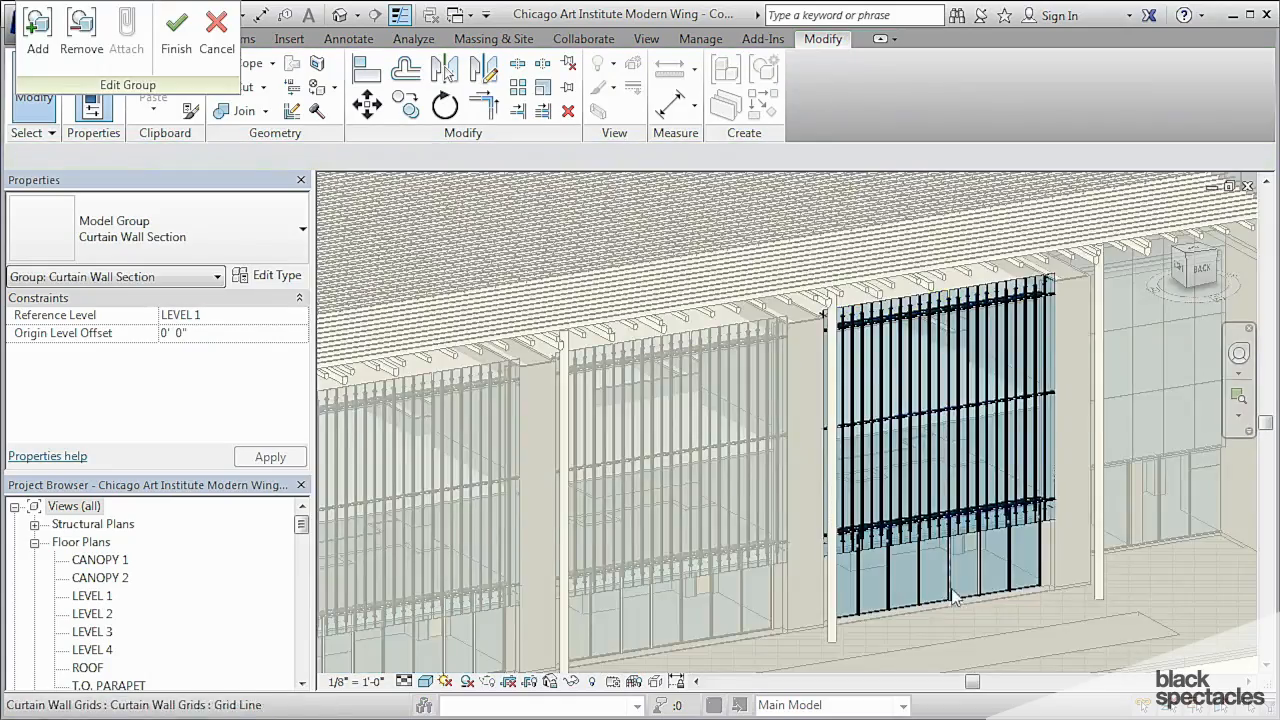
scroll(985, 524, up, 2)
click(985, 524)
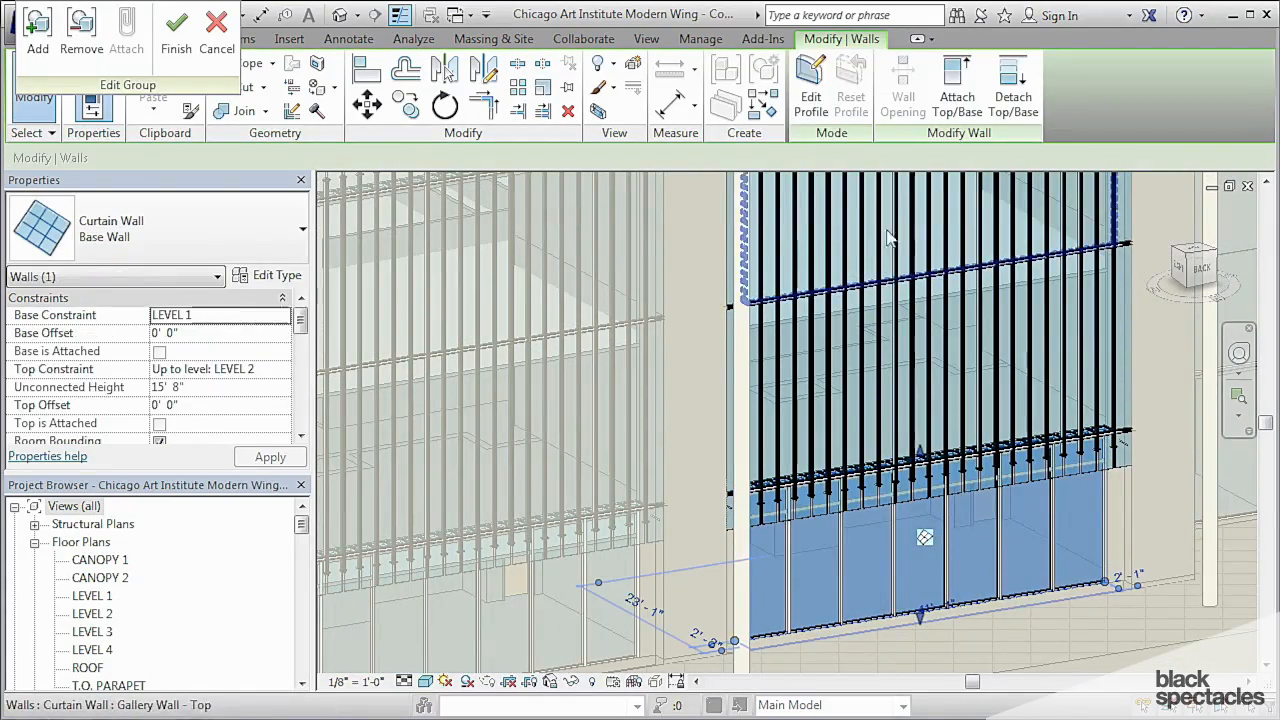
click(174, 36)
Examine the lower end of the neighbouring gallery bay, where the bottom end panel meets the ground-floor glazing.
scroll(645, 412, down, 3)
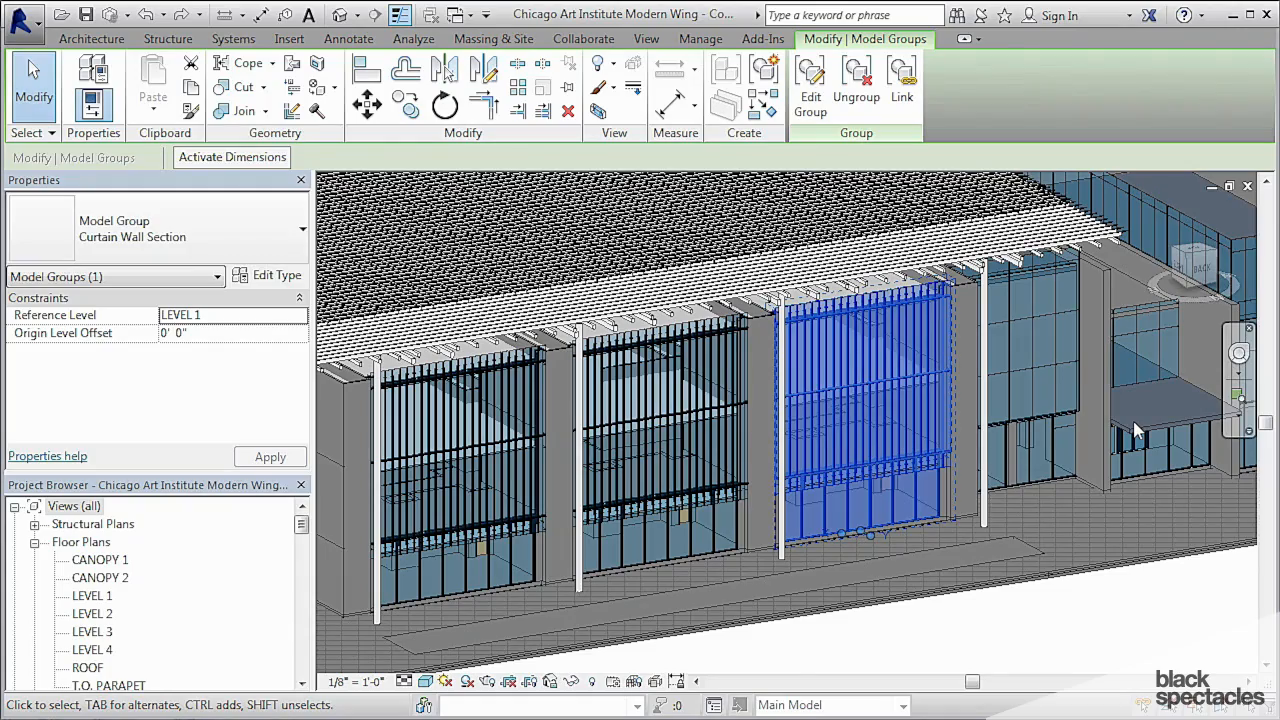
scroll(730, 530, up, 4)
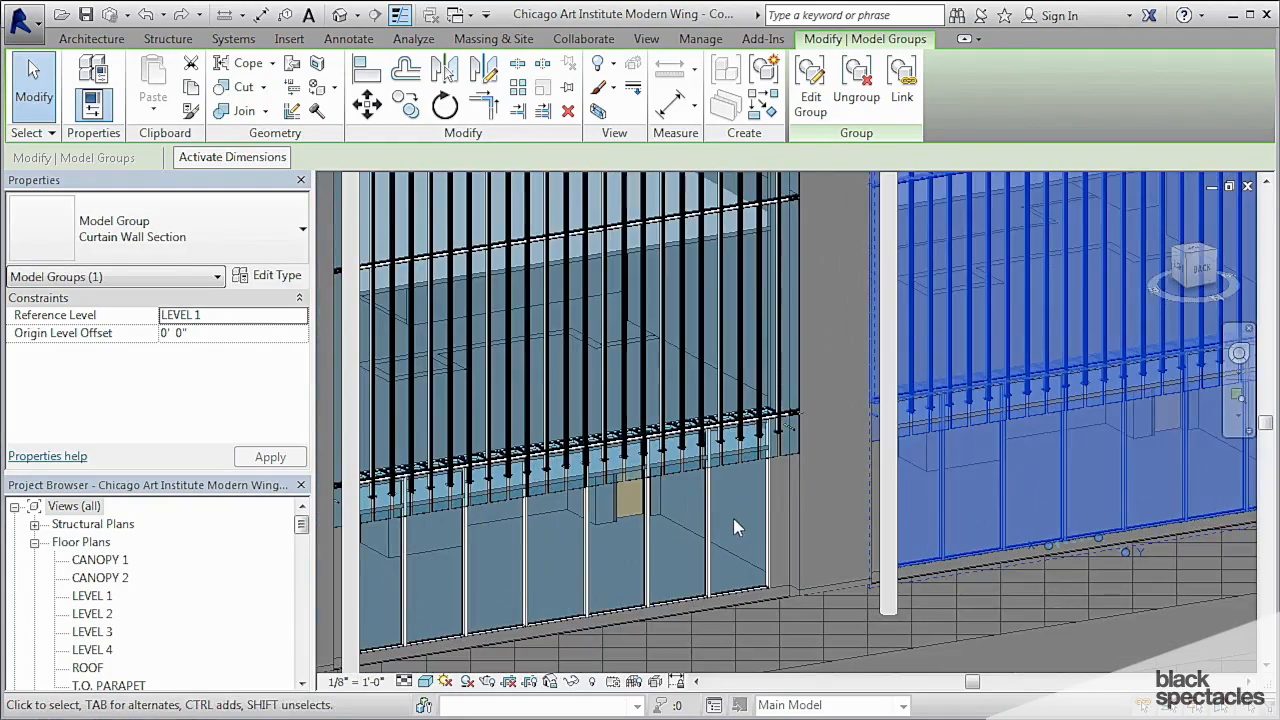
middle_drag(733, 518, 780, 547)
scroll(776, 532, up, 3)
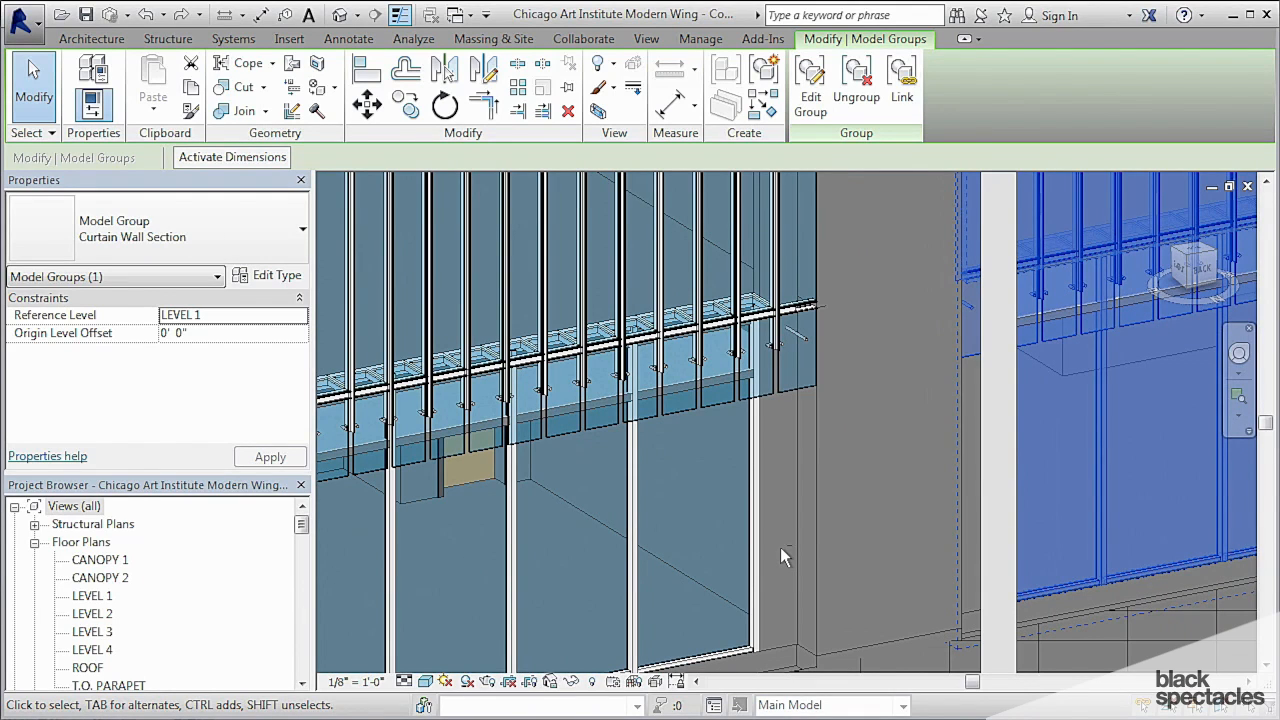